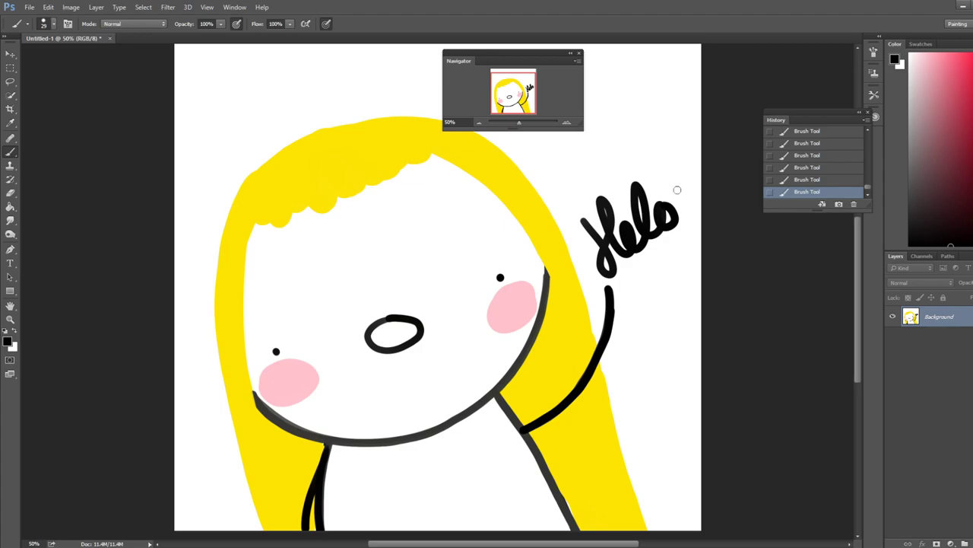
Step: Choose a red brush colour and paint two short strokes in the blank area above the character's yellow hair
click(965, 83)
mouse_move(226, 86)
mouse_down()
mouse_move(232, 113)
mouse_move(207, 105)
mouse_move(233, 111)
mouse_up()
mouse_move(278, 86)
mouse_down()
mouse_move(273, 115)
mouse_move(301, 92)
mouse_move(294, 84)
mouse_move(279, 106)
mouse_move(298, 102)
mouse_move(299, 87)
mouse_move(291, 114)
mouse_up()
click(972, 110)
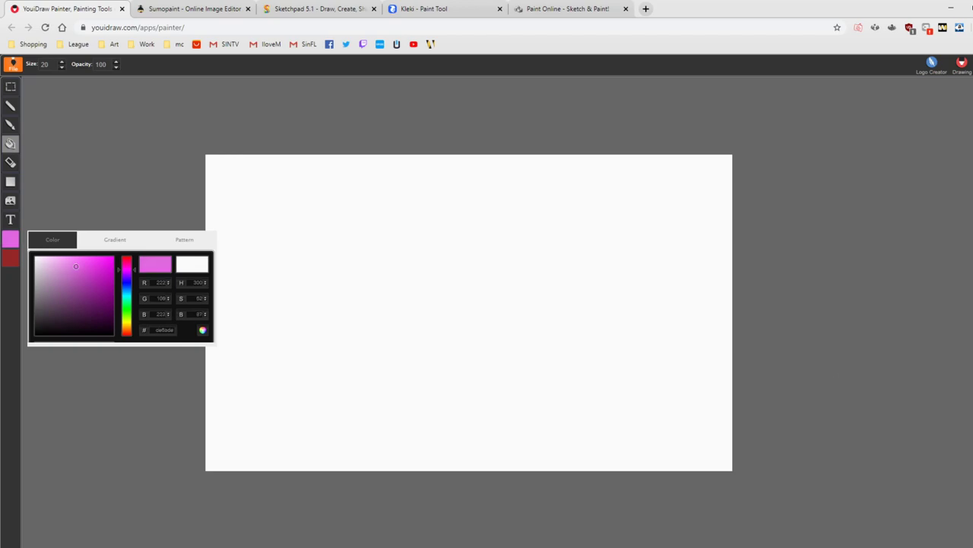
Step: Lighten the pink foreground colour to an almost pure white
click(44, 264)
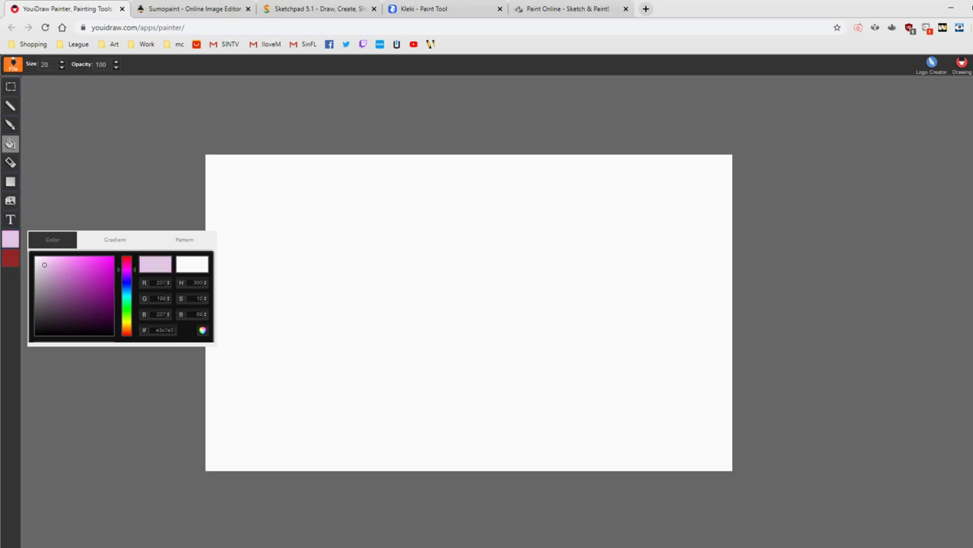
click(38, 259)
click(35, 257)
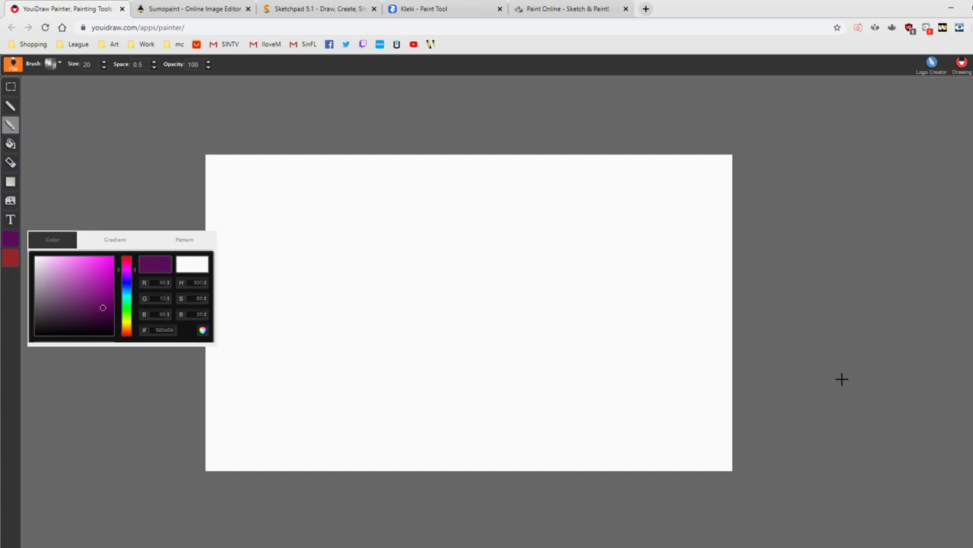
Step: Try greyed dark purples for the brush colour, ending on a bright magenta
click(65, 312)
click(50, 315)
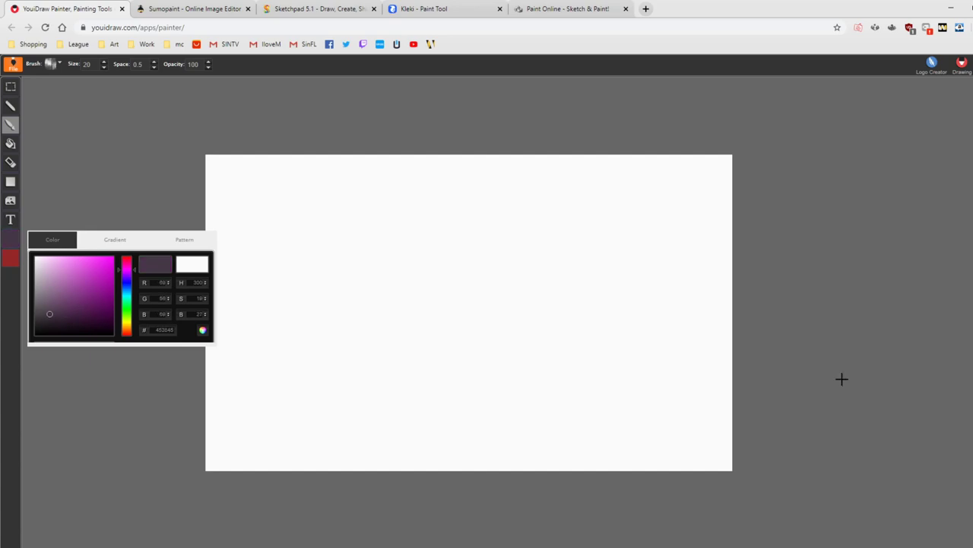
click(101, 281)
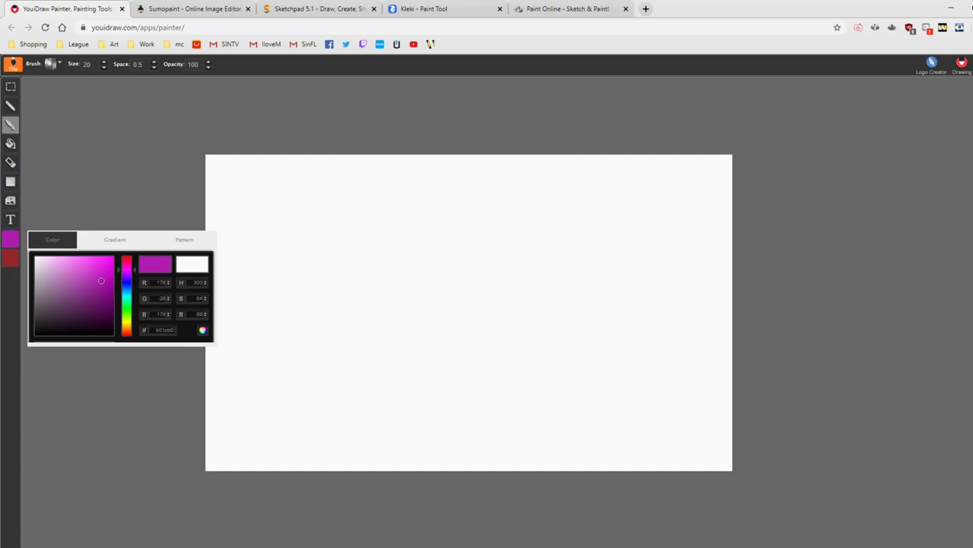
drag(101, 280, 101, 273)
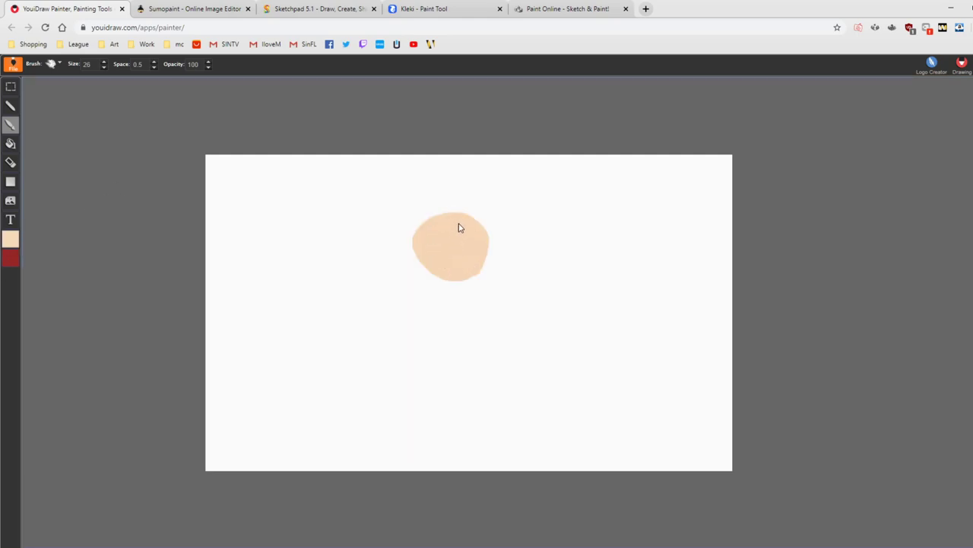
Step: Round out the lower edge of the peach face with the brush, and choose a dark brush colour
mouse_move(426, 230)
mouse_down()
mouse_move(426, 266)
mouse_move(418, 255)
mouse_move(449, 278)
mouse_move(466, 273)
mouse_move(467, 229)
mouse_move(452, 222)
mouse_move(419, 252)
mouse_move(423, 269)
mouse_move(467, 282)
mouse_up()
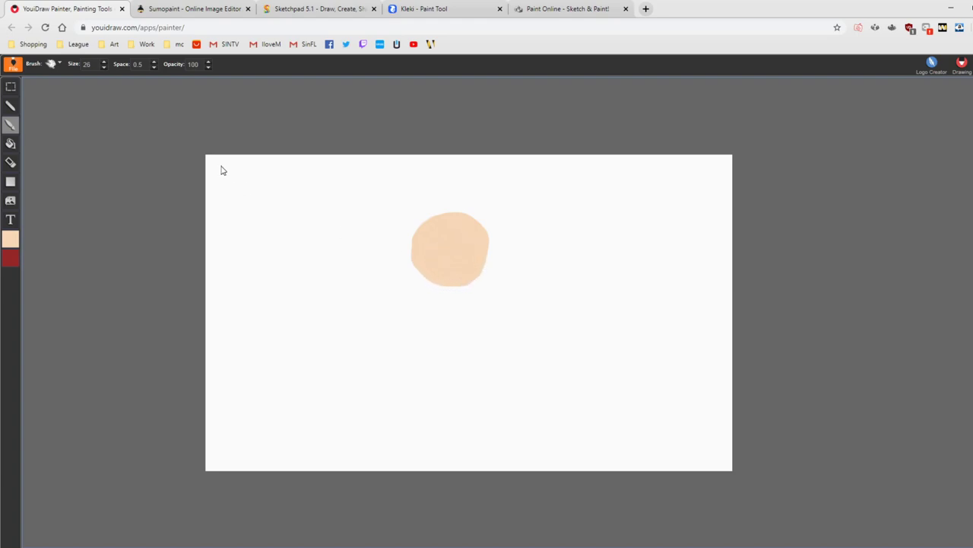
click(60, 64)
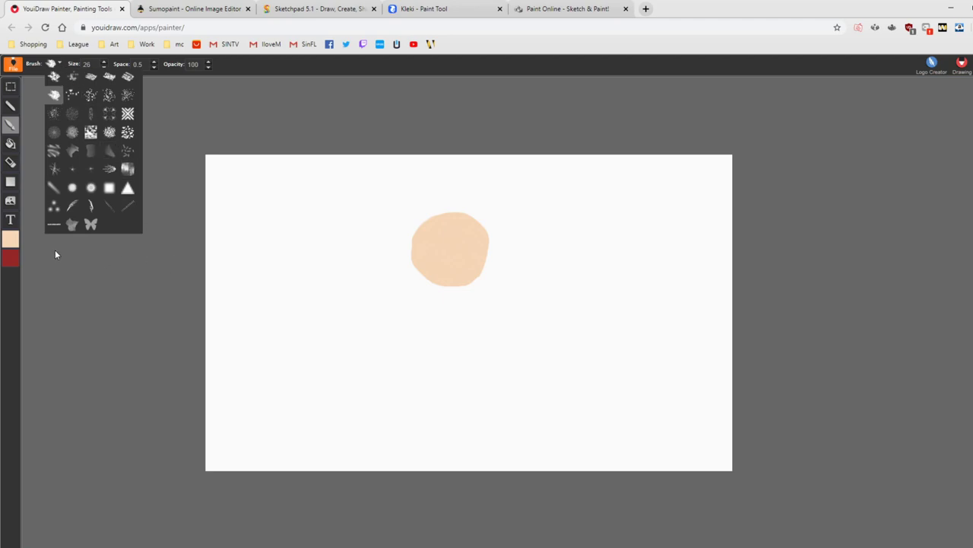
click(10, 239)
click(58, 274)
drag(58, 278, 64, 321)
click(469, 114)
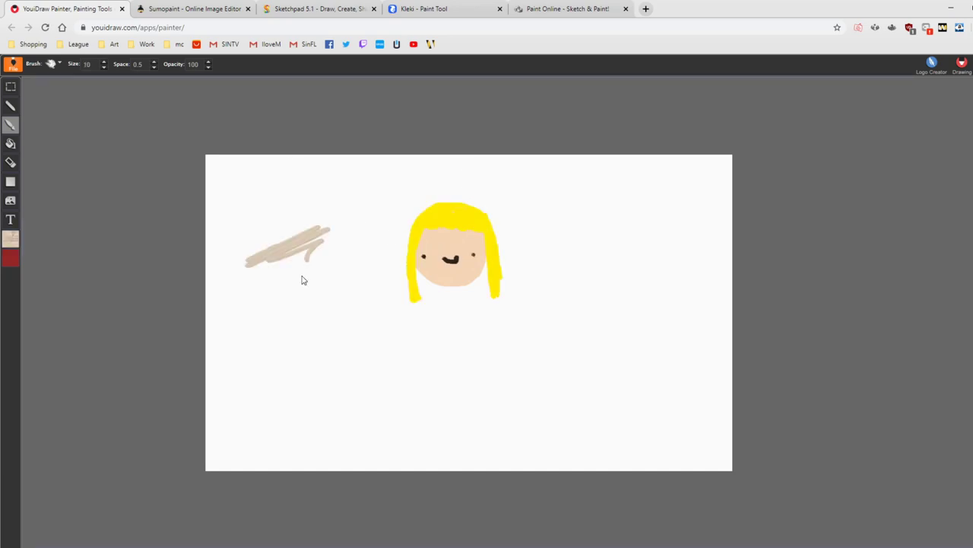
Step: Scribble more brick-pattern zigzags with the size 10 brush in the blank area beside the face
mouse_move(301, 279)
mouse_down()
mouse_move(289, 291)
mouse_move(362, 298)
mouse_move(279, 345)
mouse_move(369, 354)
mouse_move(298, 375)
mouse_up()
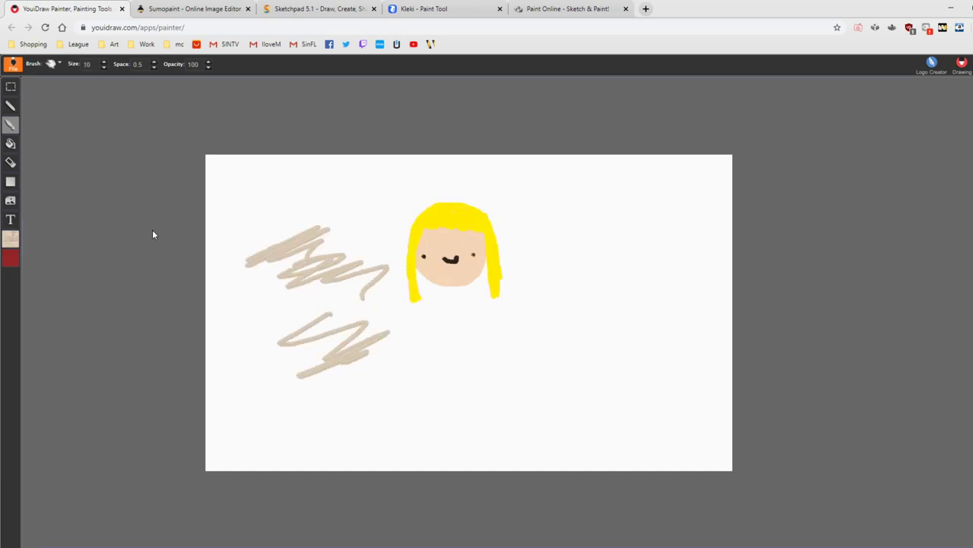
Step: Draw a rectangle filled with the beige brick pattern, then move and stretch it to cover the whole canvas
click(10, 181)
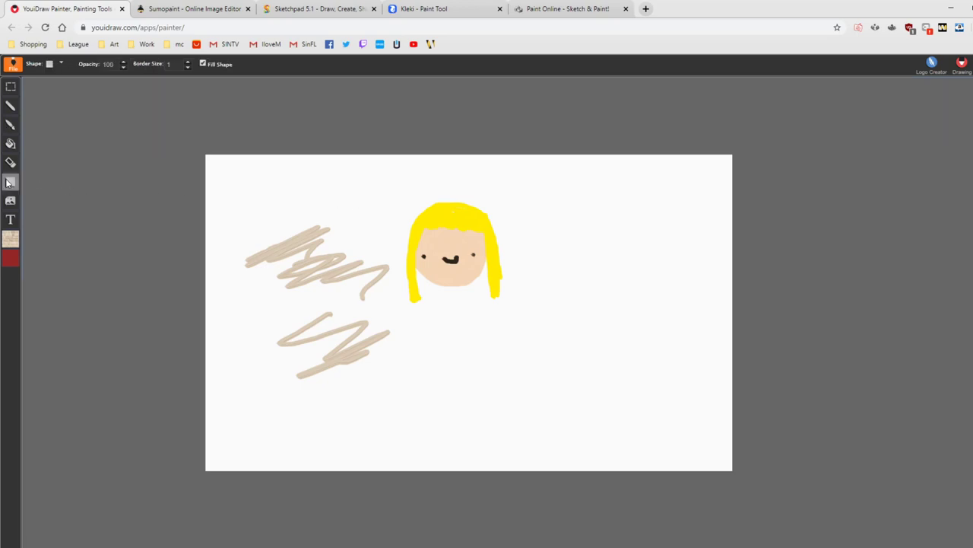
mouse_move(363, 196)
mouse_down()
mouse_move(400, 184)
mouse_move(513, 180)
mouse_move(563, 426)
mouse_move(583, 441)
mouse_move(701, 450)
mouse_up()
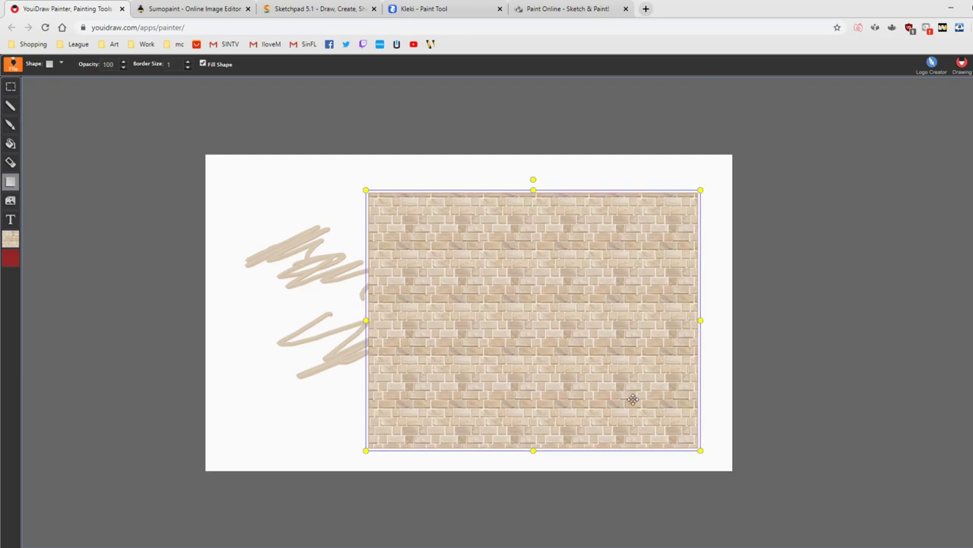
mouse_move(624, 373)
mouse_down()
mouse_move(435, 326)
mouse_move(445, 336)
mouse_up()
drag(520, 417, 784, 493)
drag(617, 352, 610, 346)
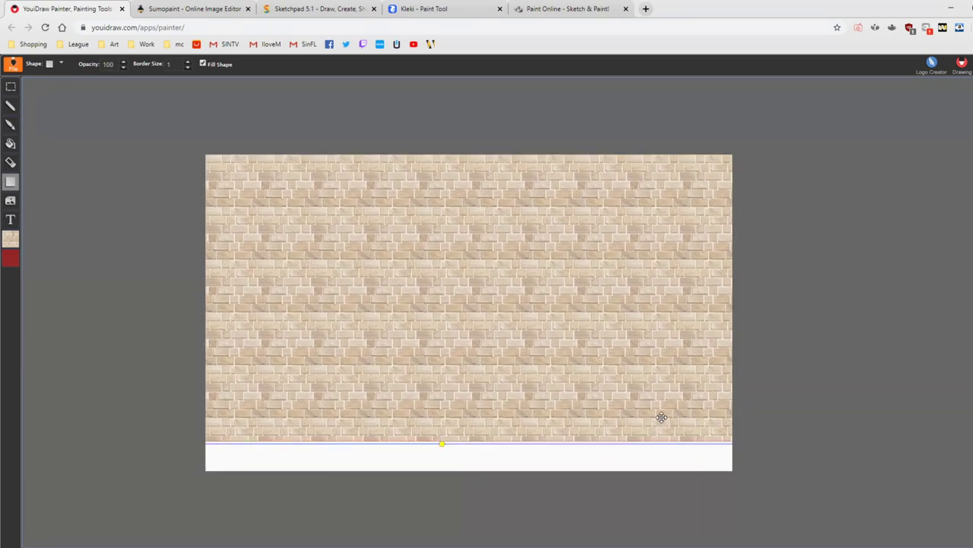
drag(661, 418, 586, 420)
drag(663, 444, 763, 515)
Step: Scribble diagonal strokes over the brick background with the size 10 brush in the same brick pattern
click(15, 107)
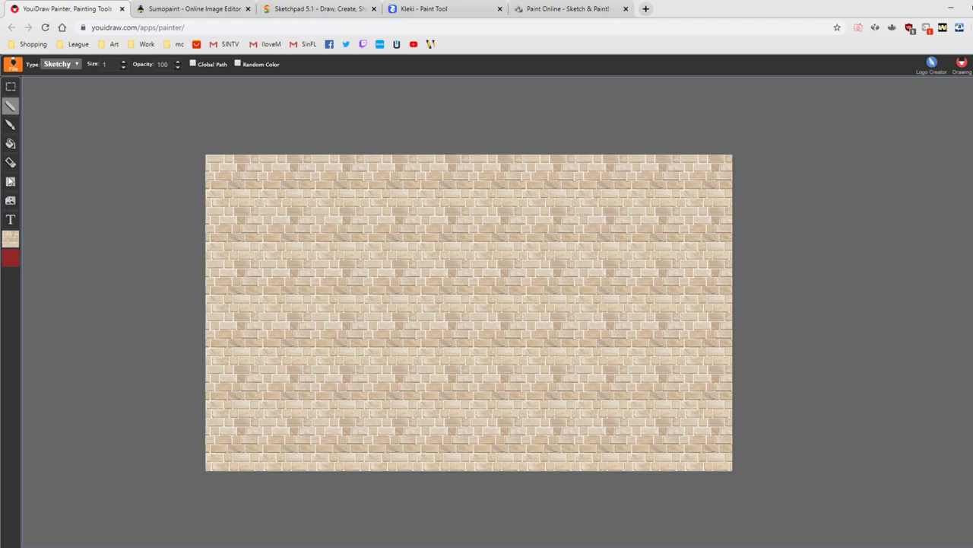
click(11, 124)
mouse_move(254, 273)
mouse_down()
mouse_move(280, 236)
mouse_move(264, 318)
mouse_move(396, 287)
mouse_move(355, 302)
mouse_move(281, 390)
mouse_move(368, 366)
mouse_move(359, 369)
mouse_move(342, 308)
mouse_up()
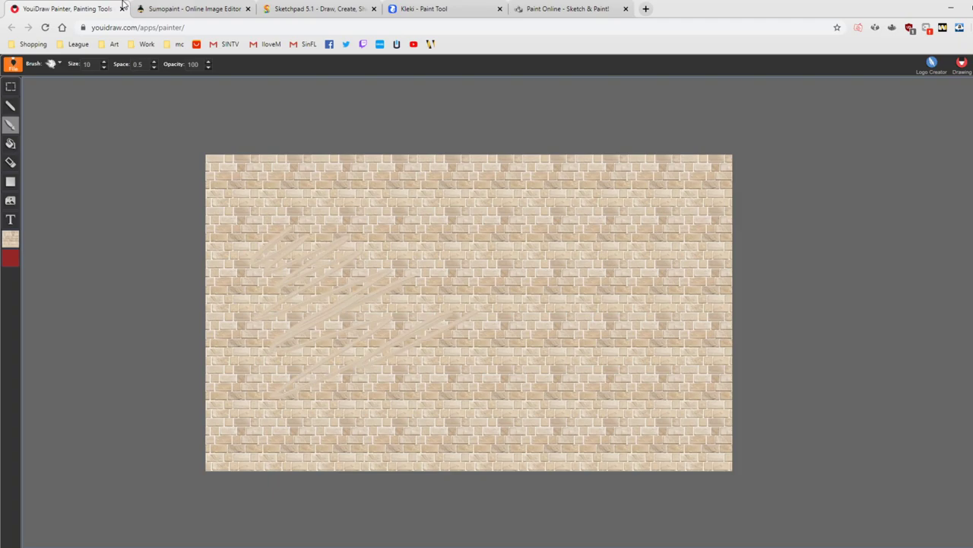
Step: Choose the reddish scale-tile pattern as the paint and scribble brush strokes over the brick background
click(11, 239)
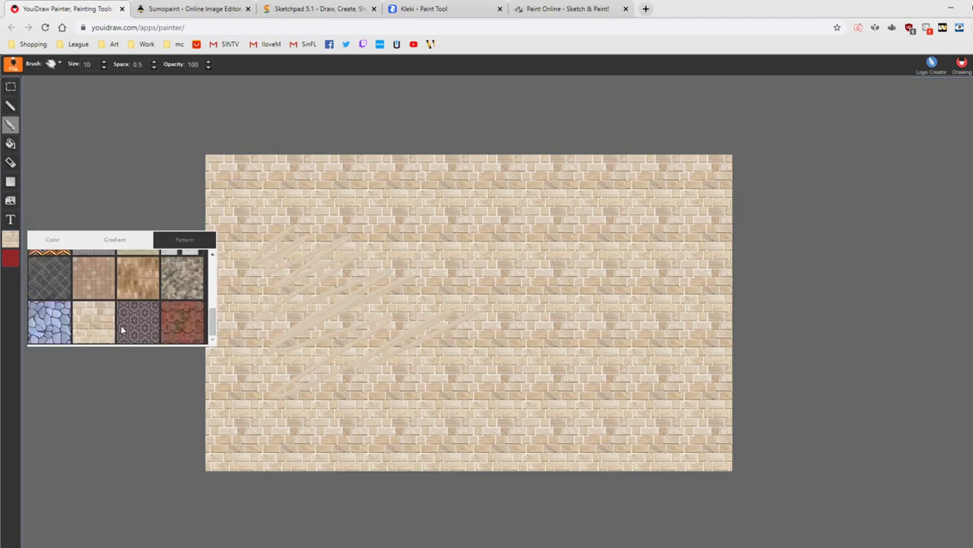
click(182, 331)
mouse_move(264, 243)
mouse_down()
mouse_move(229, 277)
mouse_move(315, 237)
mouse_move(288, 247)
mouse_move(302, 272)
mouse_move(223, 278)
mouse_move(320, 214)
mouse_move(264, 199)
mouse_move(253, 334)
mouse_move(300, 381)
mouse_move(304, 295)
mouse_move(248, 362)
mouse_move(317, 345)
mouse_move(320, 298)
mouse_move(304, 318)
mouse_move(431, 278)
mouse_move(403, 324)
mouse_move(360, 354)
mouse_up()
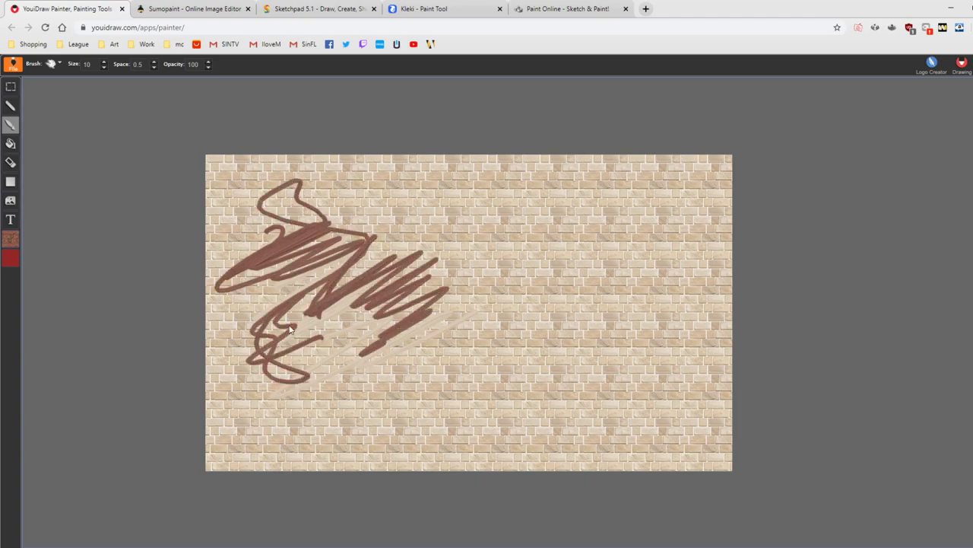
Step: Fill the entire canvas with the reddish scale-tile pattern using the paint bucket
click(11, 142)
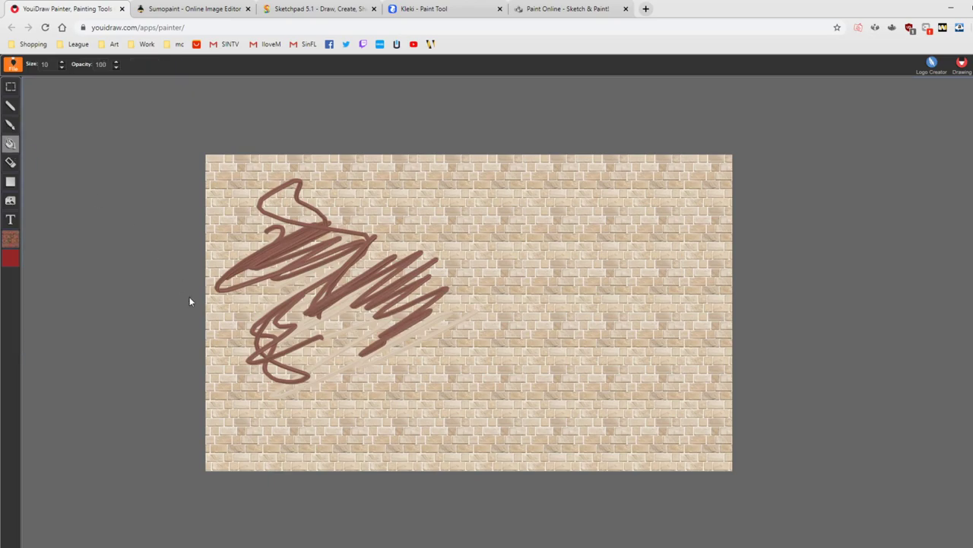
click(399, 193)
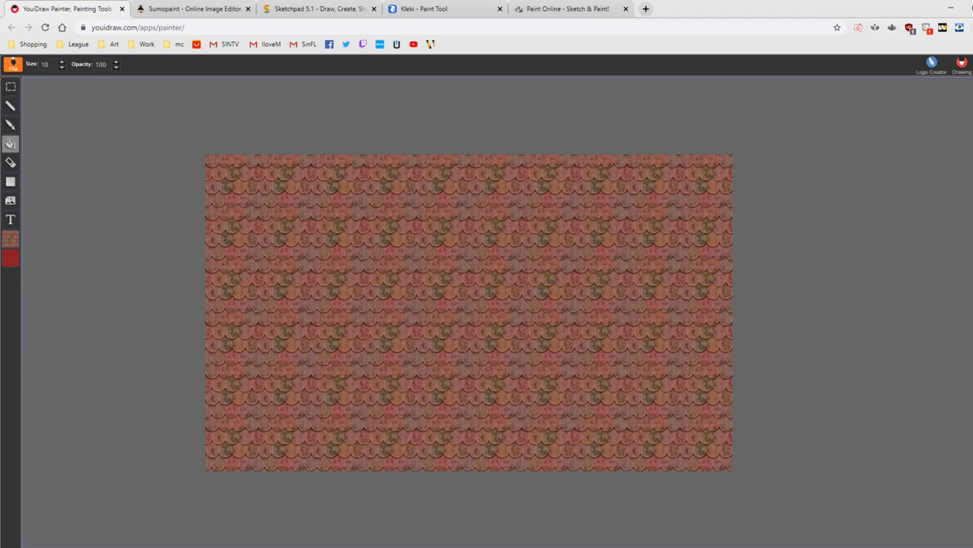
scroll(469, 313, up, 3)
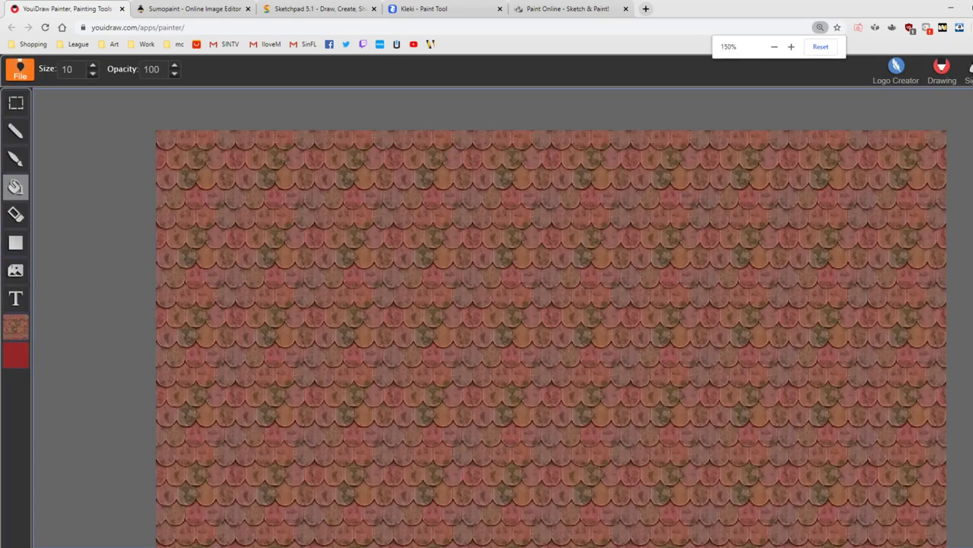
scroll(469, 312, down, 3)
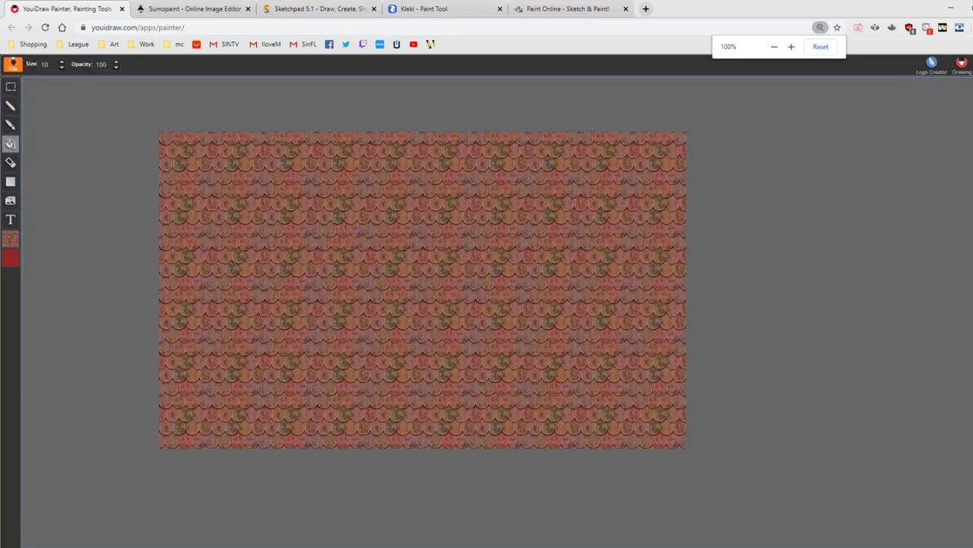
Step: Switch to Sketchpad, scribble a thick black zigzag with the 25px Calligraphy brush, and try selecting the Web brush
mouse_move(598, 330)
mouse_down()
mouse_move(631, 278)
mouse_move(704, 251)
mouse_move(826, 282)
mouse_move(795, 376)
mouse_up()
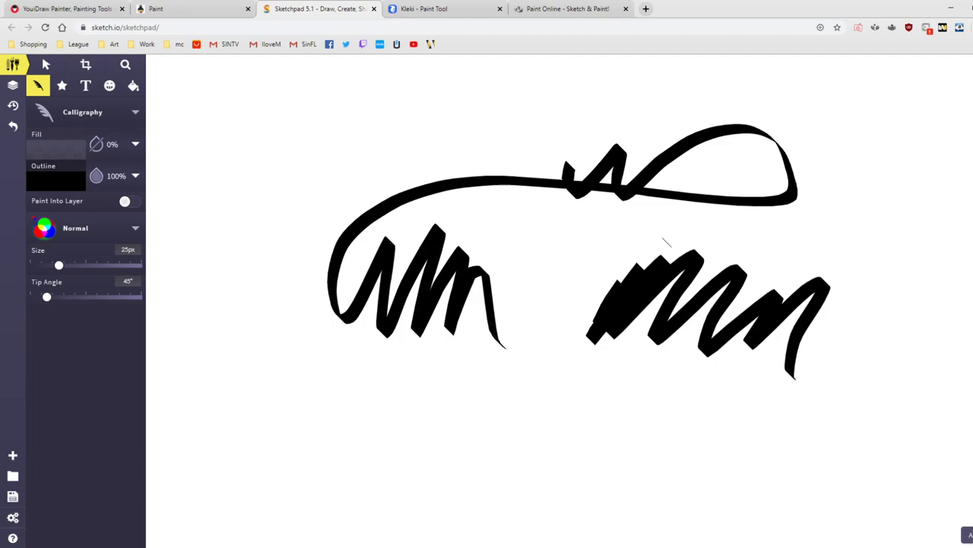
click(104, 112)
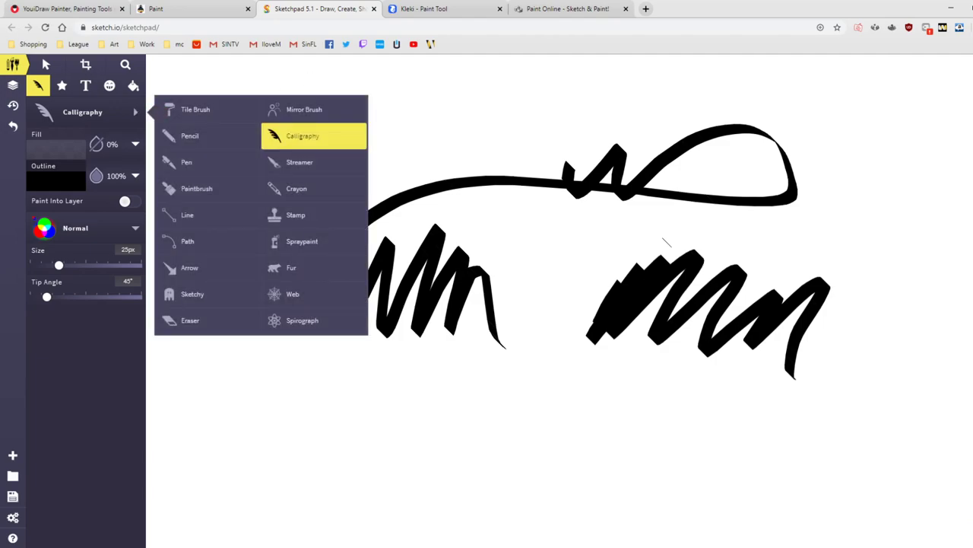
click(293, 294)
click(135, 112)
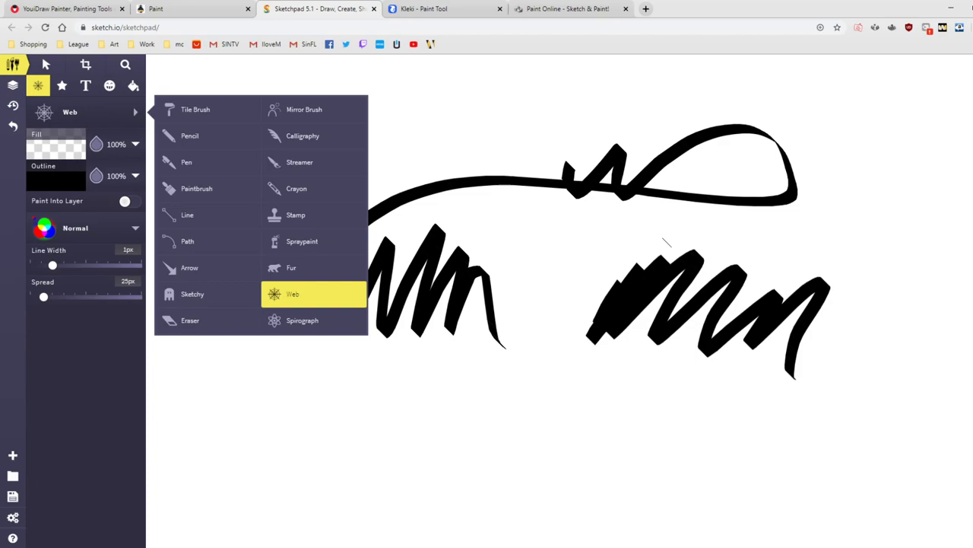
Step: Select the Pen brush and draw a small zigzag, a curved line ending in a flower, and long tapering strokes
click(186, 162)
mouse_move(244, 125)
mouse_down()
mouse_move(251, 166)
mouse_move(271, 156)
mouse_move(286, 120)
mouse_up()
mouse_move(283, 161)
mouse_down()
mouse_move(419, 104)
mouse_move(403, 134)
mouse_move(444, 113)
mouse_move(454, 140)
mouse_move(491, 106)
mouse_move(451, 70)
mouse_move(434, 99)
mouse_move(405, 106)
mouse_move(415, 118)
mouse_up()
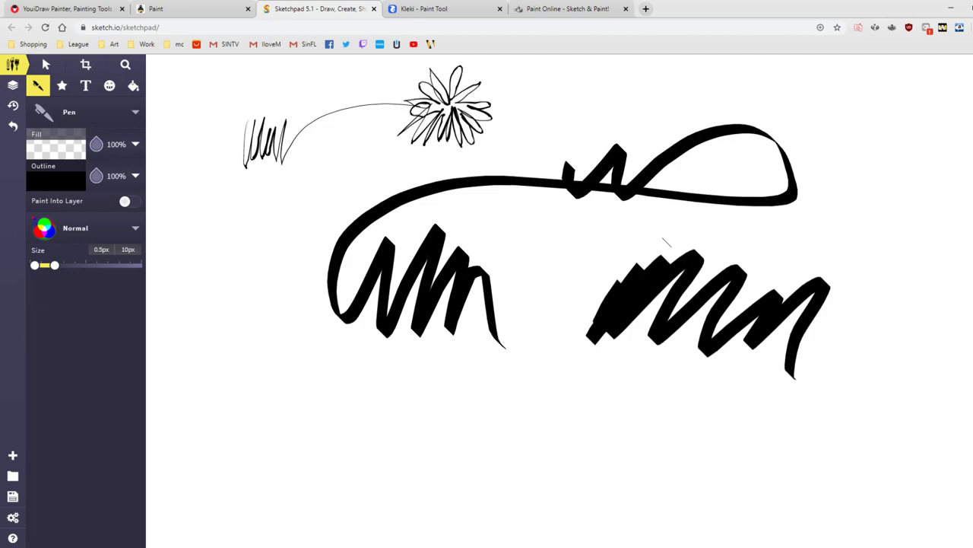
mouse_move(694, 204)
mouse_down()
mouse_move(614, 231)
mouse_move(525, 327)
mouse_move(751, 195)
mouse_move(621, 222)
mouse_move(763, 191)
mouse_up()
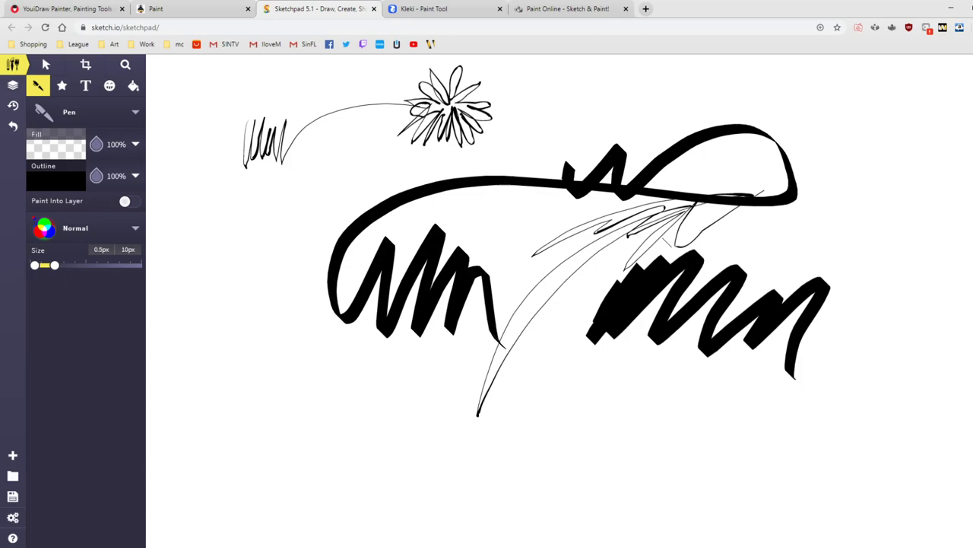
mouse_move(257, 89)
mouse_down()
mouse_move(205, 196)
mouse_move(249, 155)
mouse_move(266, 195)
mouse_move(344, 148)
mouse_up()
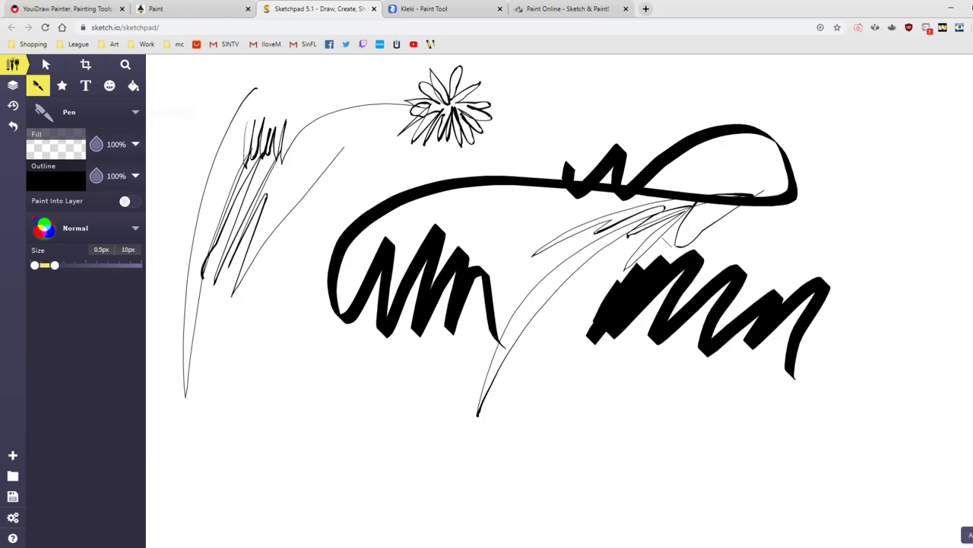
Step: Select the Fur brush and draw bristly lines, curves and scribbles above, below and between the existing black strokes
click(99, 112)
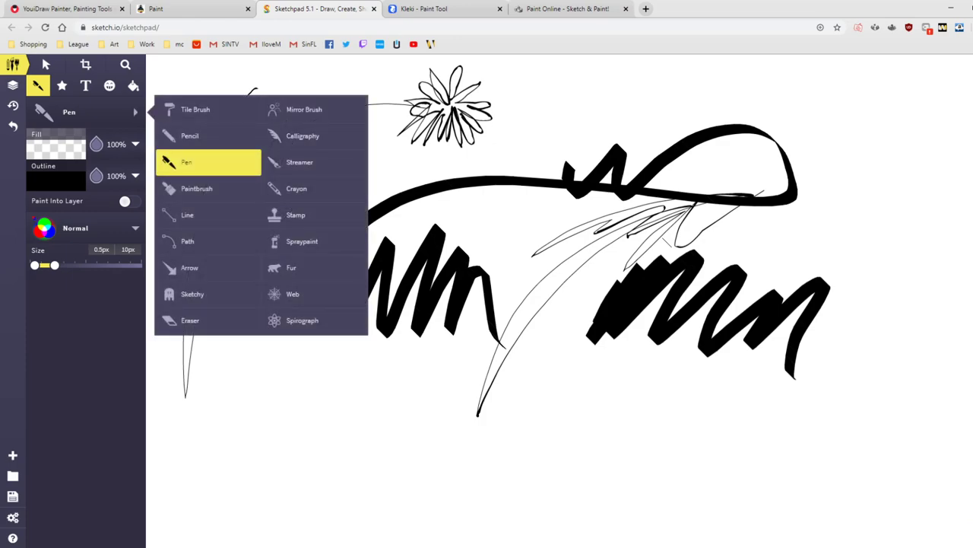
click(291, 268)
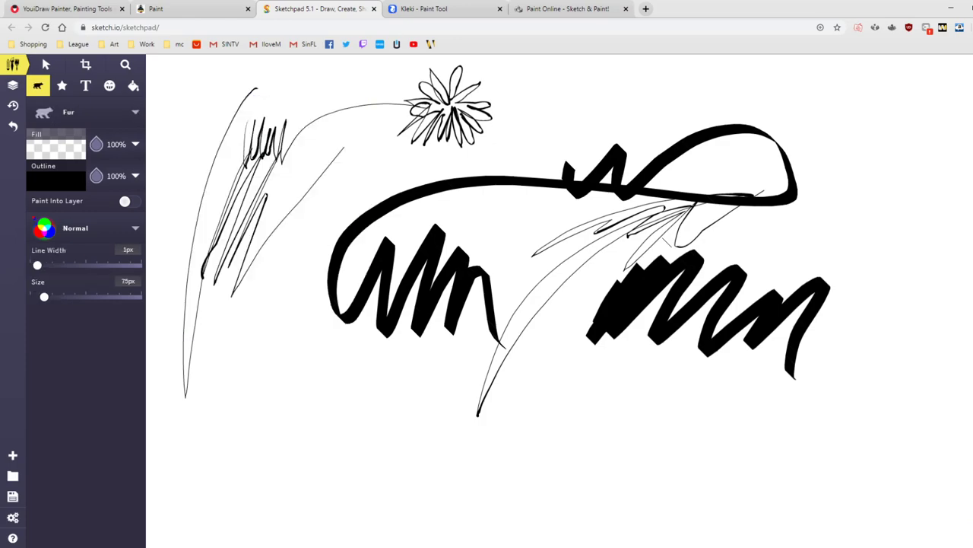
mouse_move(420, 186)
mouse_down()
mouse_move(563, 108)
mouse_move(788, 112)
mouse_move(905, 144)
mouse_move(860, 335)
mouse_move(928, 330)
mouse_move(936, 349)
mouse_up()
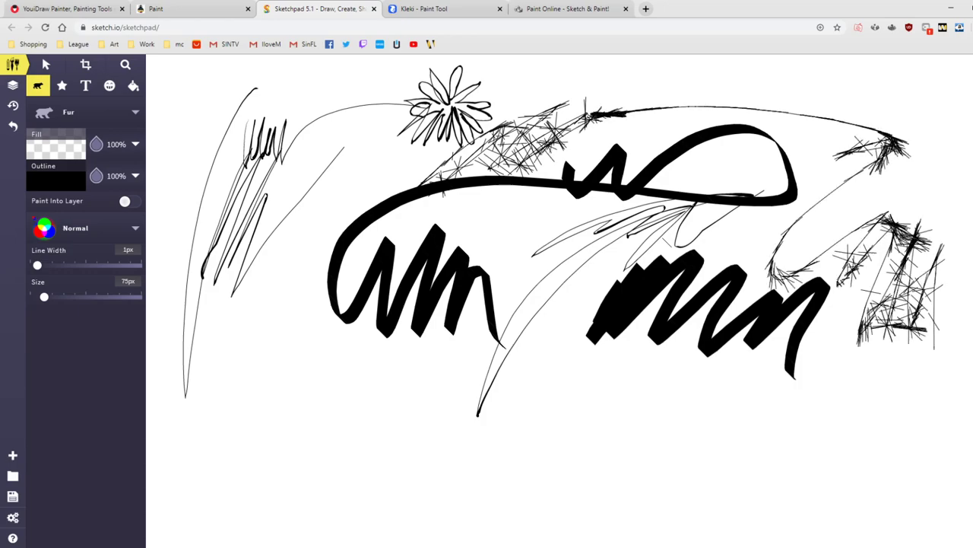
mouse_move(196, 471)
mouse_down()
mouse_move(425, 448)
mouse_move(886, 448)
mouse_move(821, 492)
mouse_move(844, 423)
mouse_move(840, 402)
mouse_move(783, 405)
mouse_up()
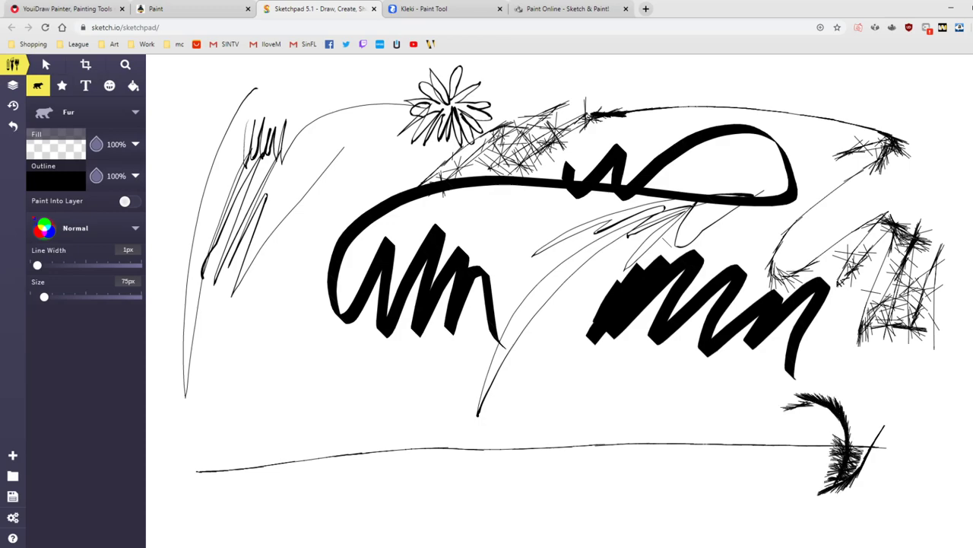
drag(840, 426, 777, 452)
mouse_move(343, 395)
mouse_down()
mouse_move(432, 430)
mouse_move(631, 416)
mouse_up()
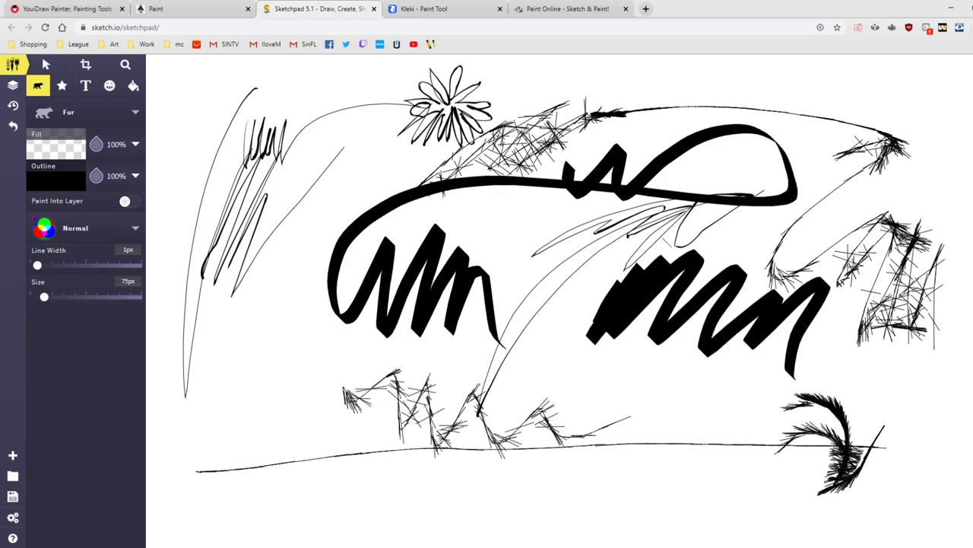
mouse_move(508, 493)
mouse_down()
mouse_move(551, 482)
mouse_move(633, 439)
mouse_move(710, 473)
mouse_move(718, 506)
mouse_up()
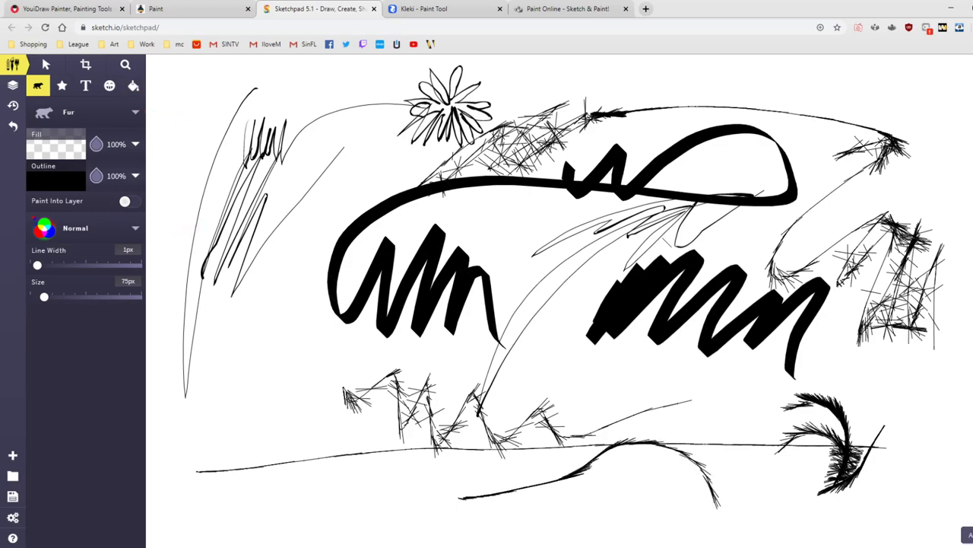
mouse_move(601, 207)
mouse_down()
mouse_move(532, 289)
mouse_move(521, 335)
mouse_move(616, 221)
mouse_up()
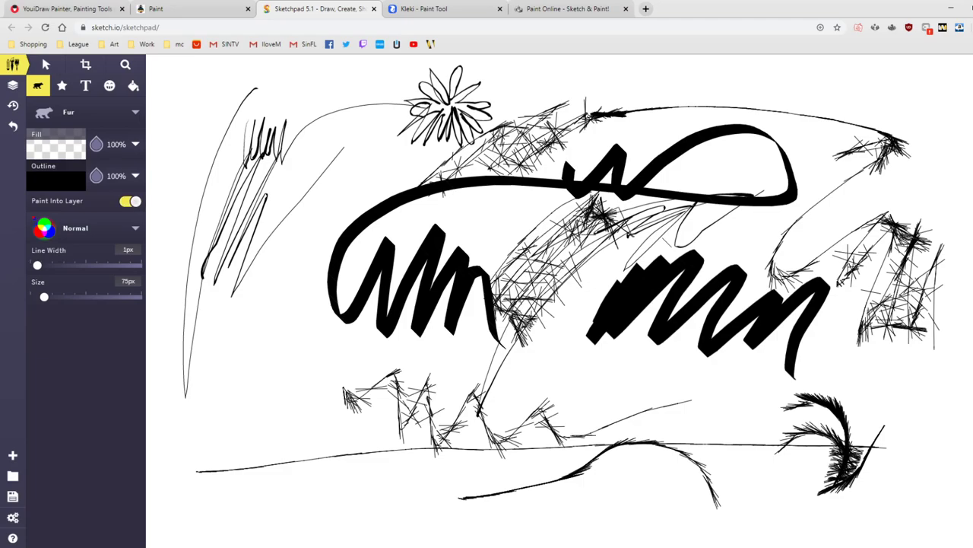
Step: Turn off Paint Into Layer, set the Fur brush's line width to 8px, and scribble a thick bristly zigzag beside the thin strokes
click(114, 229)
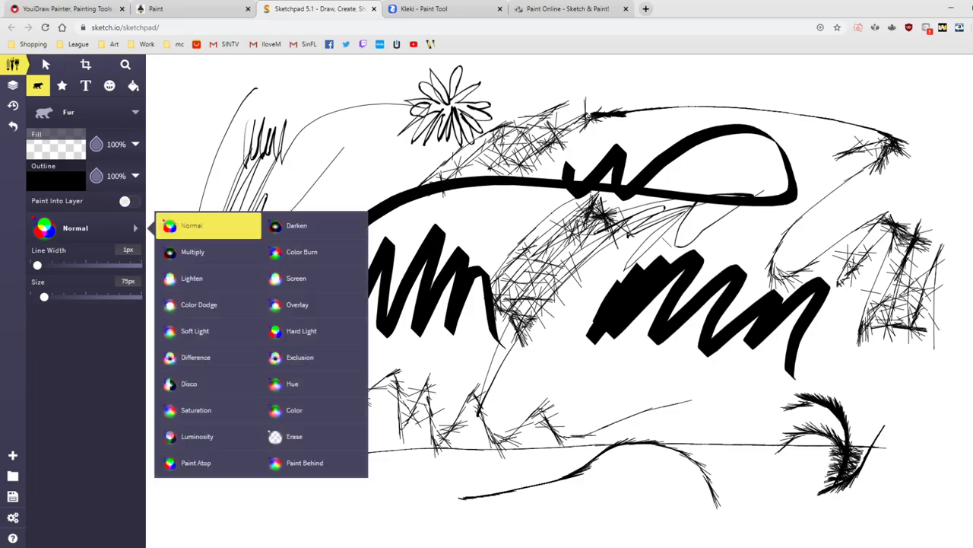
click(137, 228)
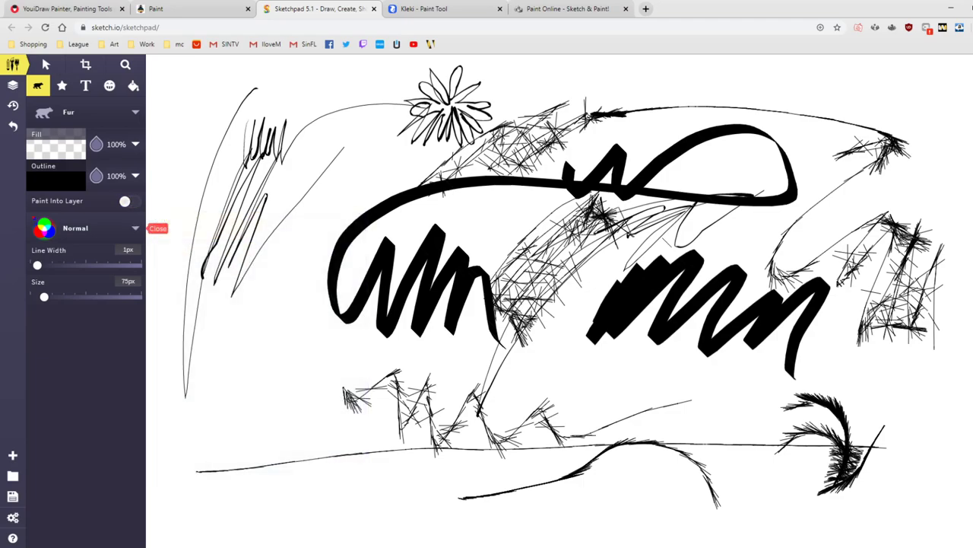
drag(38, 265, 67, 265)
mouse_move(242, 189)
mouse_down()
mouse_move(278, 158)
mouse_move(373, 204)
mouse_up()
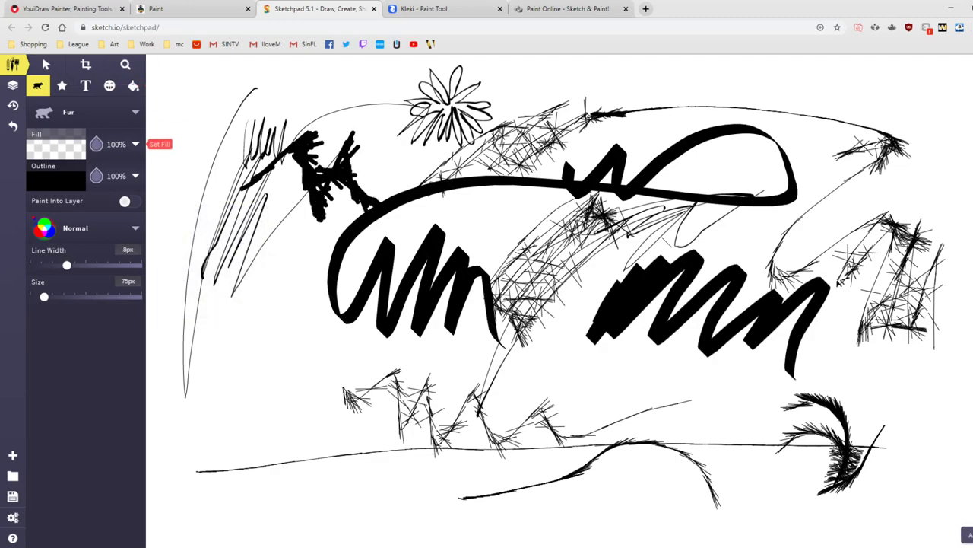
Step: Paint thick, soft-edged black scribbles across the upper part of the canvas with the 40px Paintbrush at 10% blur
click(136, 112)
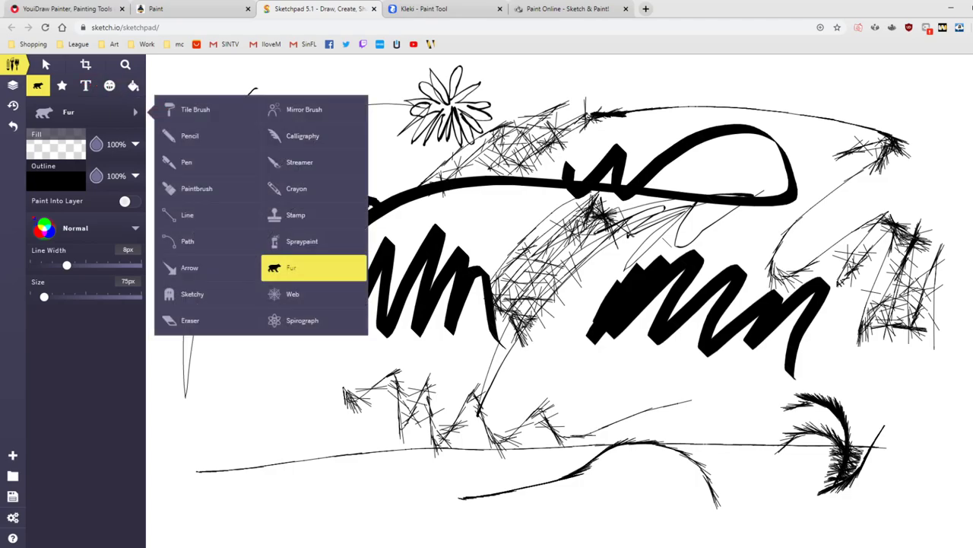
click(196, 189)
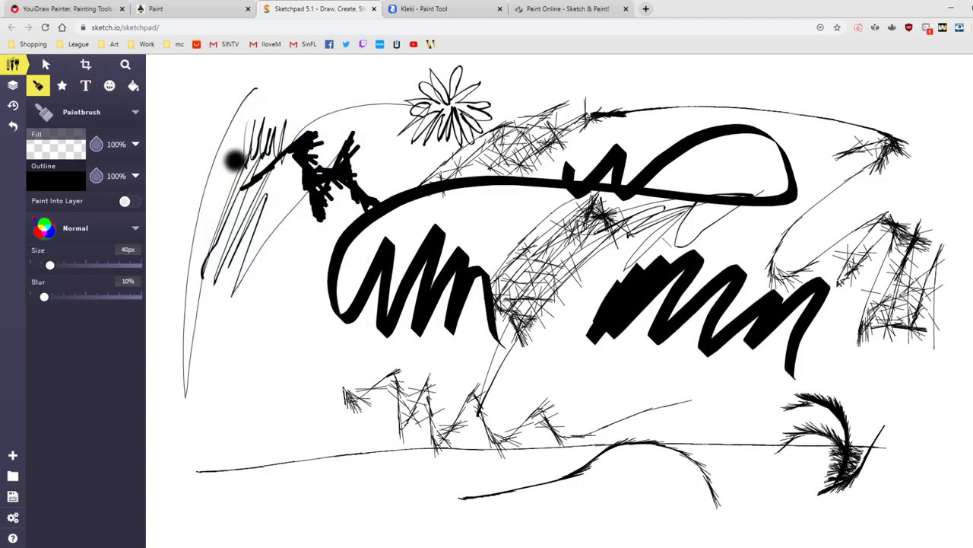
mouse_move(220, 114)
mouse_down()
mouse_move(198, 143)
mouse_move(213, 217)
mouse_move(234, 78)
mouse_move(279, 70)
mouse_move(228, 194)
mouse_move(306, 331)
mouse_move(298, 220)
mouse_move(321, 201)
mouse_move(441, 200)
mouse_up()
mouse_move(578, 116)
mouse_down()
mouse_move(646, 93)
mouse_move(707, 91)
mouse_move(721, 101)
mouse_move(637, 165)
mouse_move(760, 125)
mouse_move(799, 190)
mouse_up()
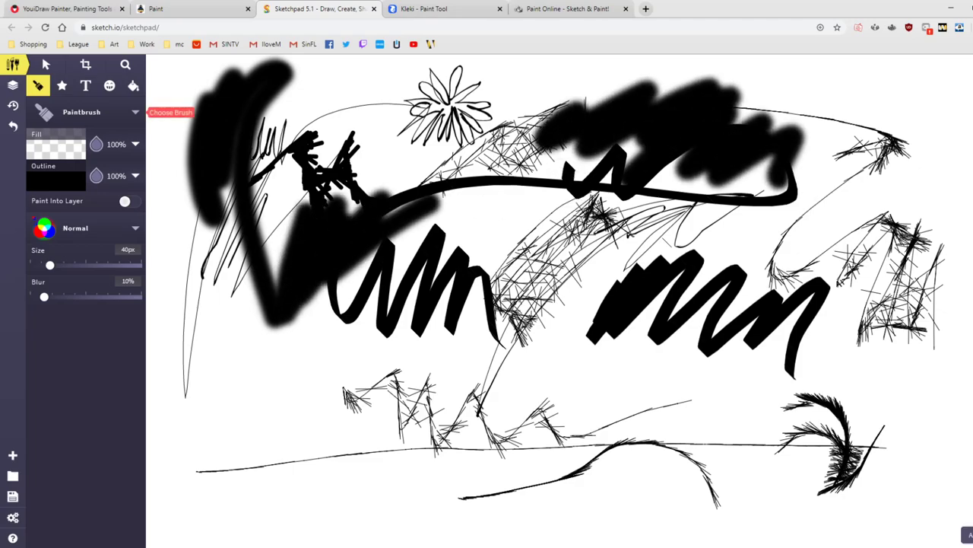
Step: Select the Streamer brush and draw several tapering curved strokes below and between the existing scribbles
click(130, 112)
click(295, 162)
drag(210, 388, 265, 408)
drag(277, 379, 315, 408)
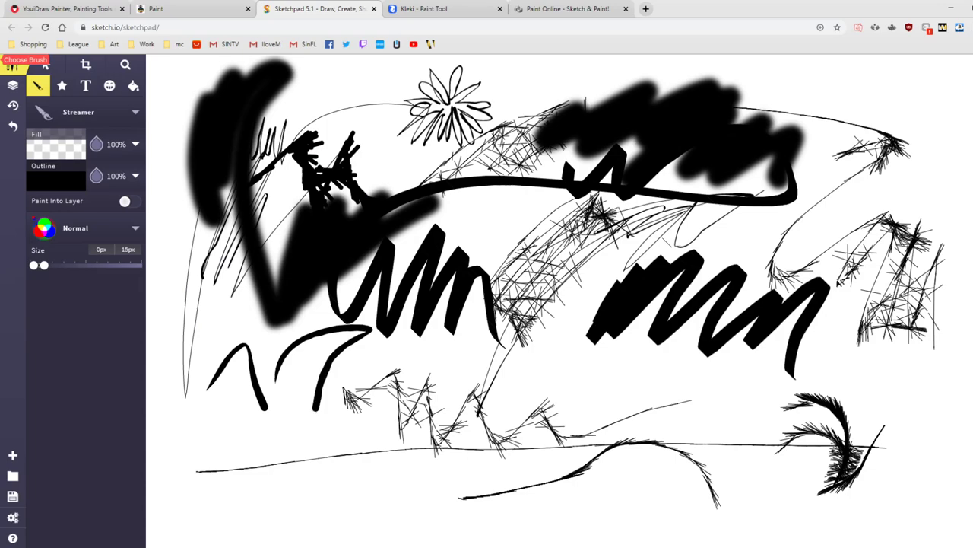
mouse_move(484, 242)
mouse_down()
mouse_move(547, 202)
mouse_move(508, 232)
mouse_move(490, 284)
mouse_up()
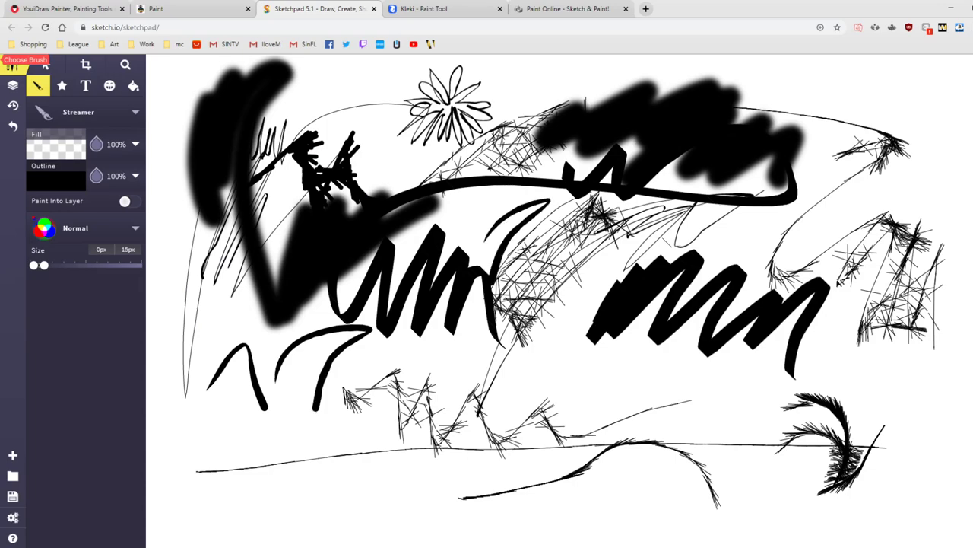
mouse_move(258, 466)
mouse_down()
mouse_move(411, 355)
mouse_move(453, 347)
mouse_move(309, 482)
mouse_move(324, 495)
mouse_move(401, 411)
mouse_move(440, 391)
mouse_move(463, 392)
mouse_move(366, 499)
mouse_move(382, 497)
mouse_move(409, 468)
mouse_move(537, 423)
mouse_move(560, 354)
mouse_up()
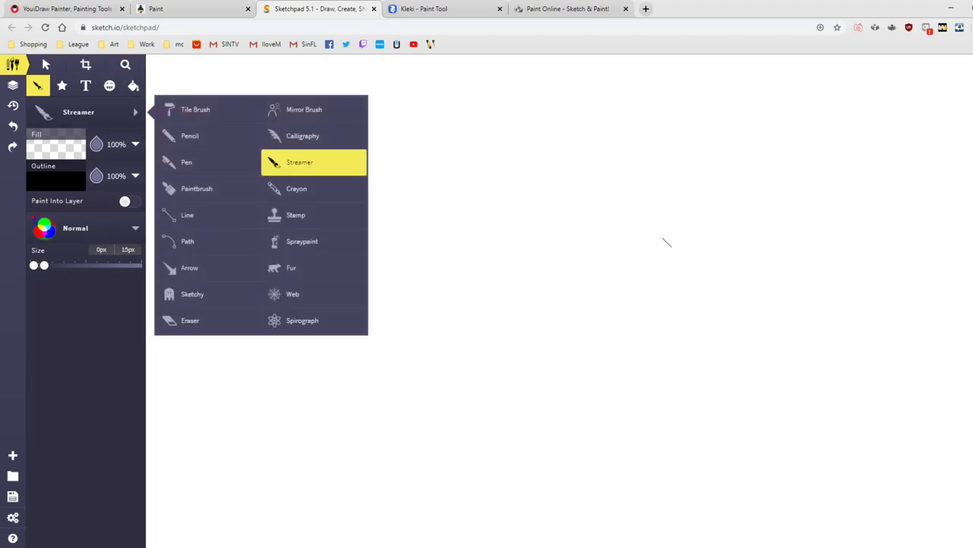
Step: Draw a small hatched zigzag with the Sketchy brush and a long looping line beside it with the Web brush
click(192, 293)
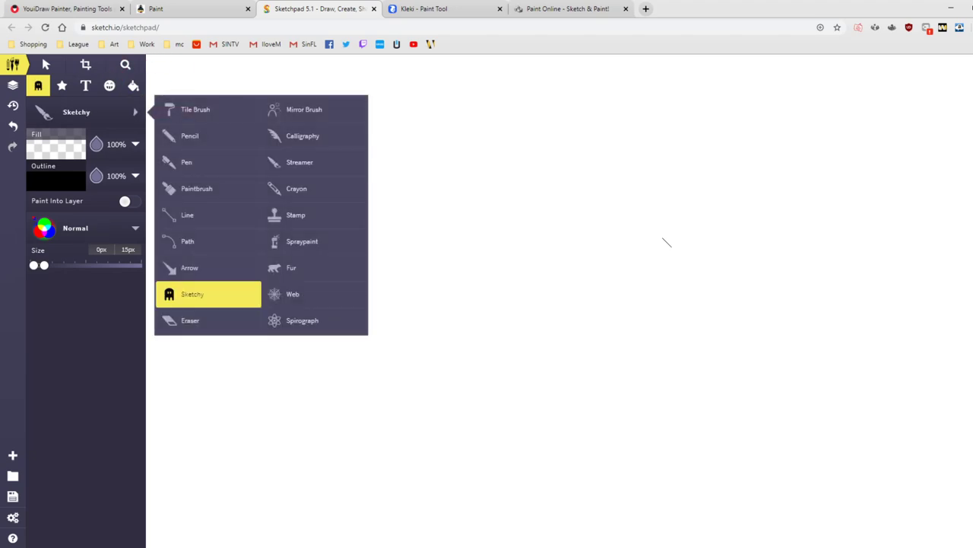
mouse_move(393, 243)
mouse_down()
mouse_move(439, 210)
mouse_move(465, 221)
mouse_up()
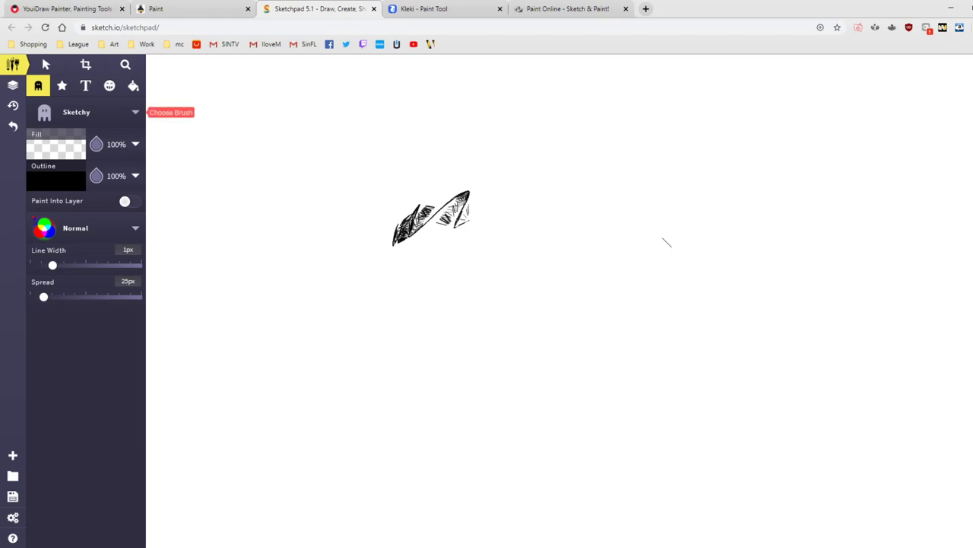
click(136, 112)
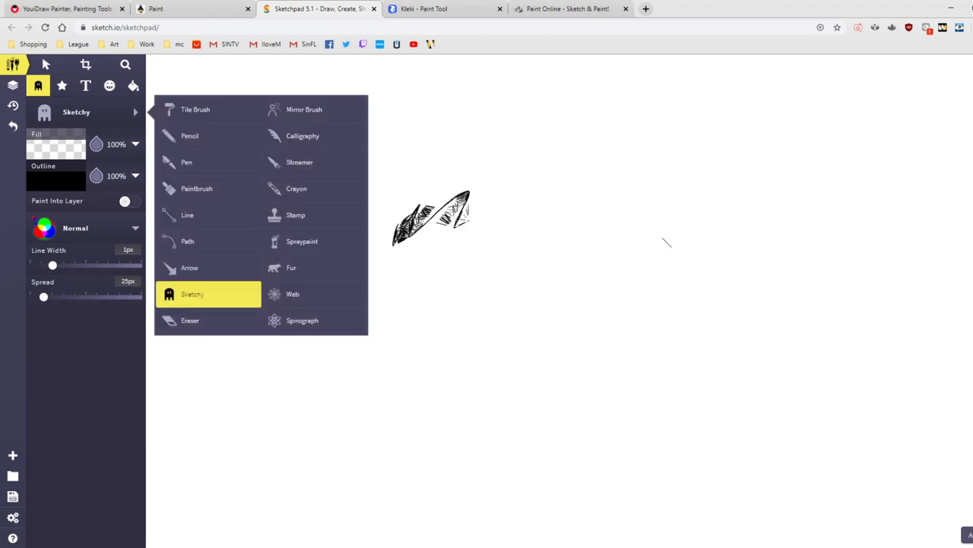
click(293, 293)
mouse_move(491, 215)
mouse_down()
mouse_move(530, 216)
mouse_move(593, 305)
mouse_move(654, 201)
mouse_up()
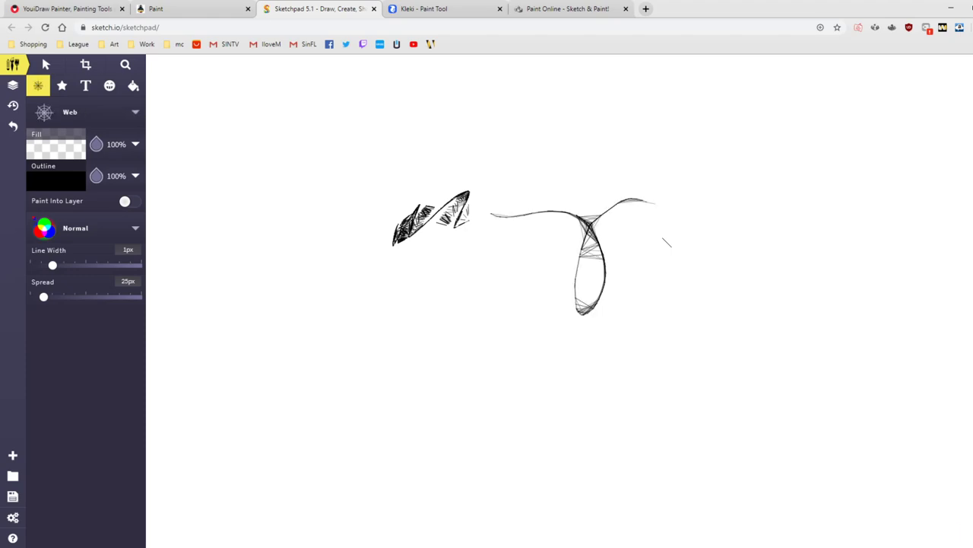
Step: Select the Pen brush and draw two small zigzags above the web line and three tapering lines below it
click(136, 112)
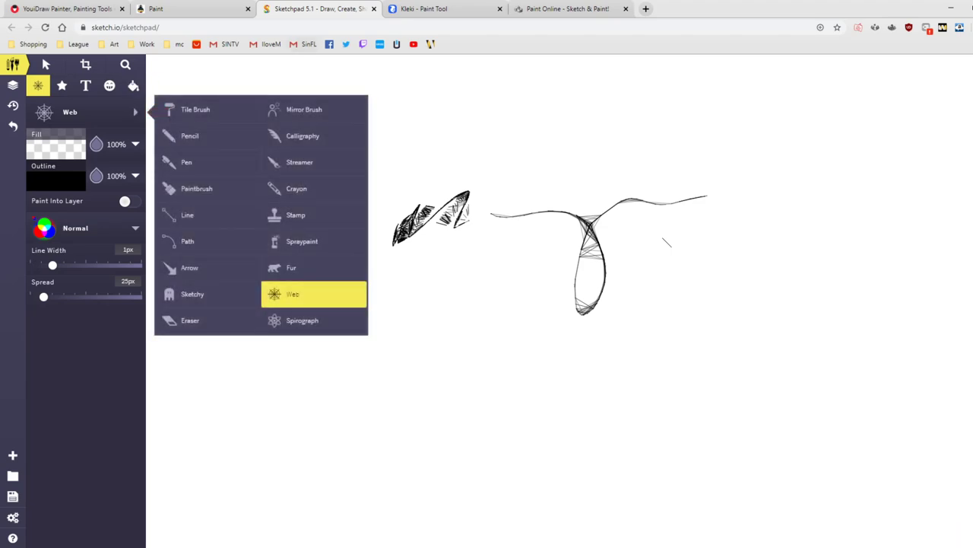
click(187, 162)
mouse_move(419, 148)
mouse_down()
mouse_move(420, 120)
mouse_move(439, 156)
mouse_move(531, 98)
mouse_move(619, 146)
mouse_up()
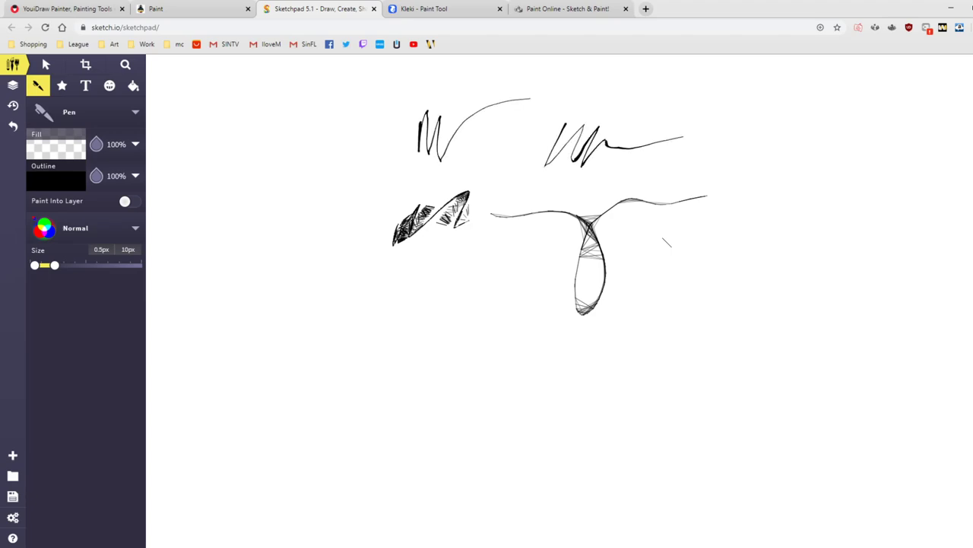
mouse_move(228, 375)
mouse_down()
mouse_move(430, 329)
mouse_move(532, 319)
mouse_up()
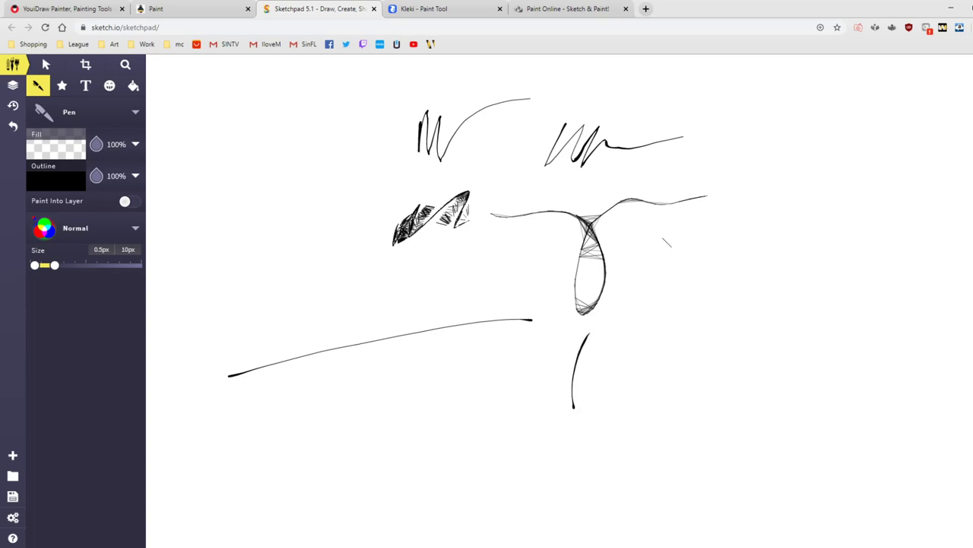
drag(609, 444, 757, 303)
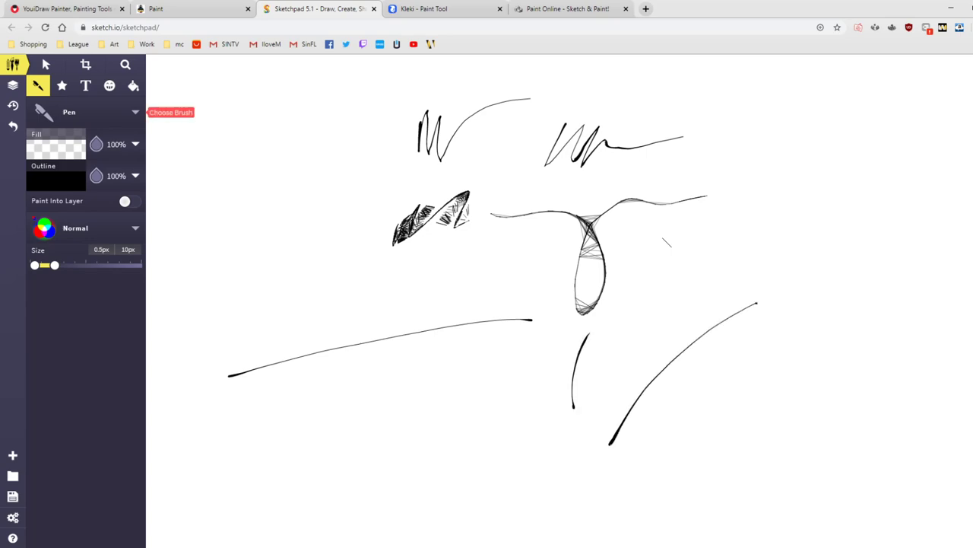
Step: Scribble with the 40px Paintbrush at its soft edge, then set its blur to 0% and paint hard-edged zigzags on both sides
click(135, 111)
click(190, 189)
mouse_move(327, 195)
mouse_down()
mouse_move(363, 144)
mouse_move(354, 192)
mouse_move(278, 354)
mouse_move(368, 216)
mouse_move(352, 288)
mouse_move(437, 229)
mouse_move(523, 251)
mouse_up()
drag(43, 297, 33, 296)
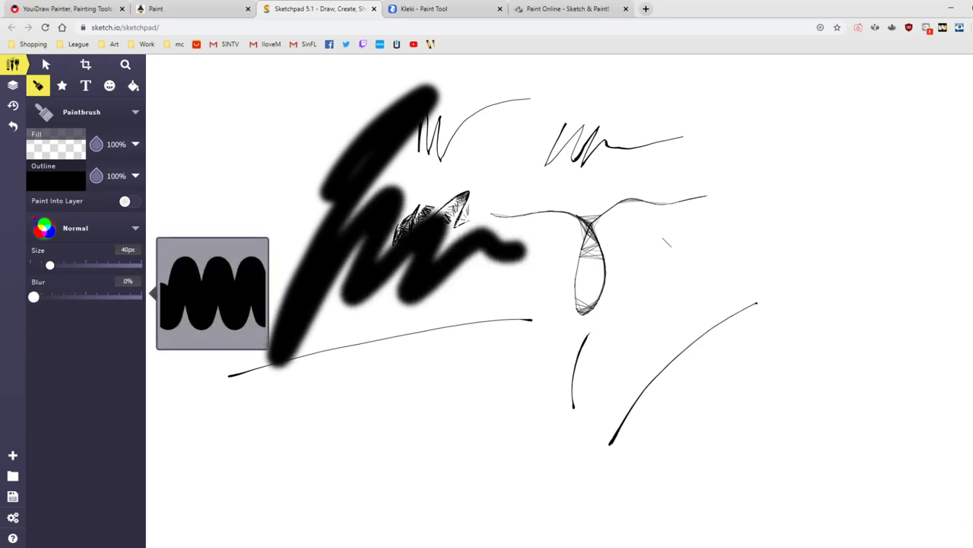
mouse_move(247, 202)
mouse_down()
mouse_move(260, 137)
mouse_move(334, 182)
mouse_move(346, 220)
mouse_up()
mouse_move(655, 182)
mouse_down()
mouse_move(671, 162)
mouse_move(749, 263)
mouse_move(791, 200)
mouse_move(650, 457)
mouse_move(823, 334)
mouse_move(905, 190)
mouse_move(968, 231)
mouse_up()
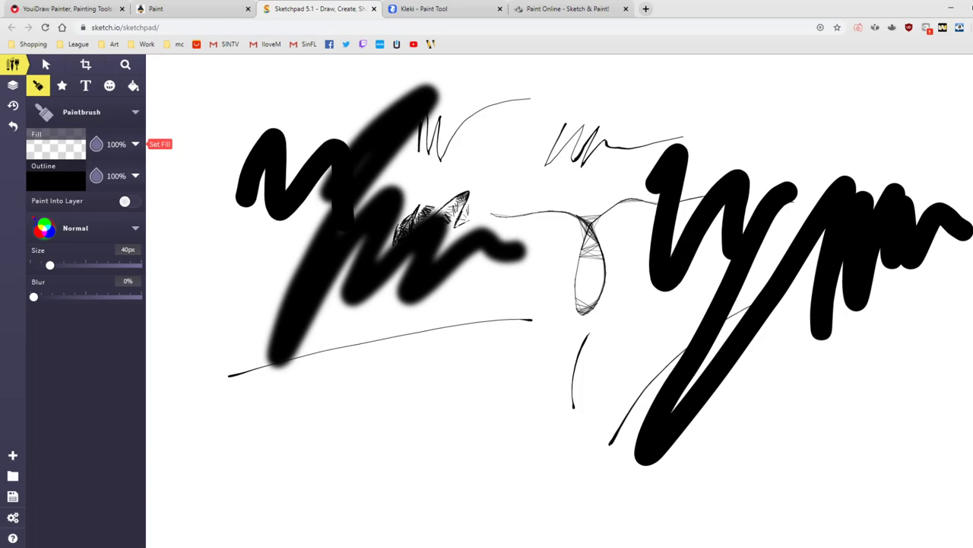
Step: Select the 19px Crayon brush and draw textured scribbles over the upper part of the canvas
click(136, 112)
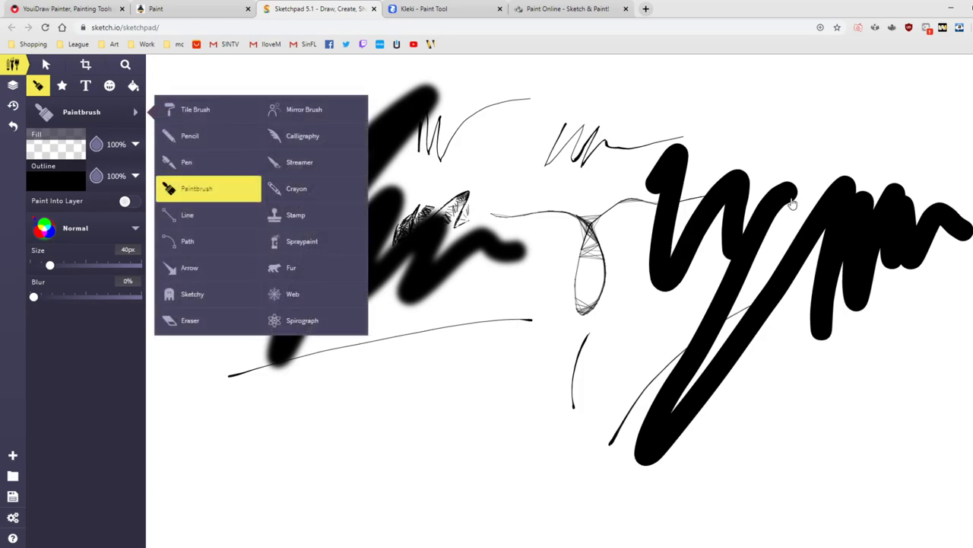
click(296, 189)
mouse_move(317, 131)
mouse_down()
mouse_move(331, 97)
mouse_move(391, 84)
mouse_move(463, 90)
mouse_up()
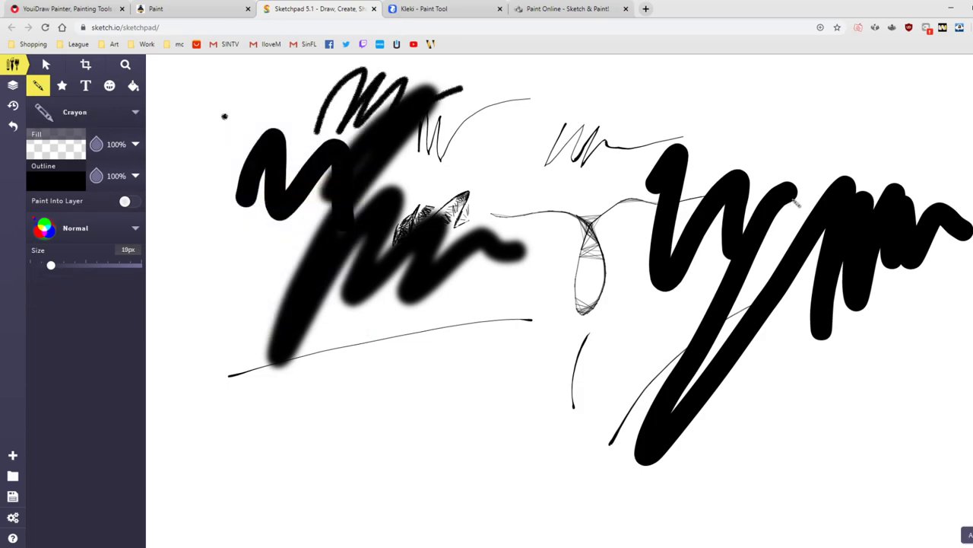
mouse_move(224, 116)
mouse_down()
mouse_move(242, 85)
mouse_move(263, 211)
mouse_up()
mouse_move(601, 152)
mouse_down()
mouse_move(578, 183)
mouse_move(669, 85)
mouse_move(749, 95)
mouse_move(792, 204)
mouse_up()
click(135, 111)
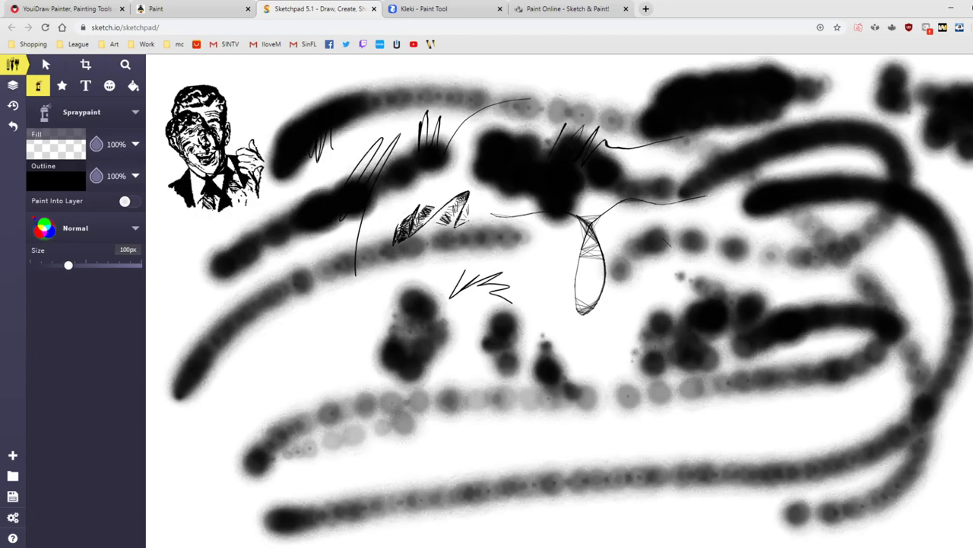
Step: Switch to Kleki and draw a large hooked curve, a long arc ending in a zigzag, and a loose scribble at size 6
click(426, 9)
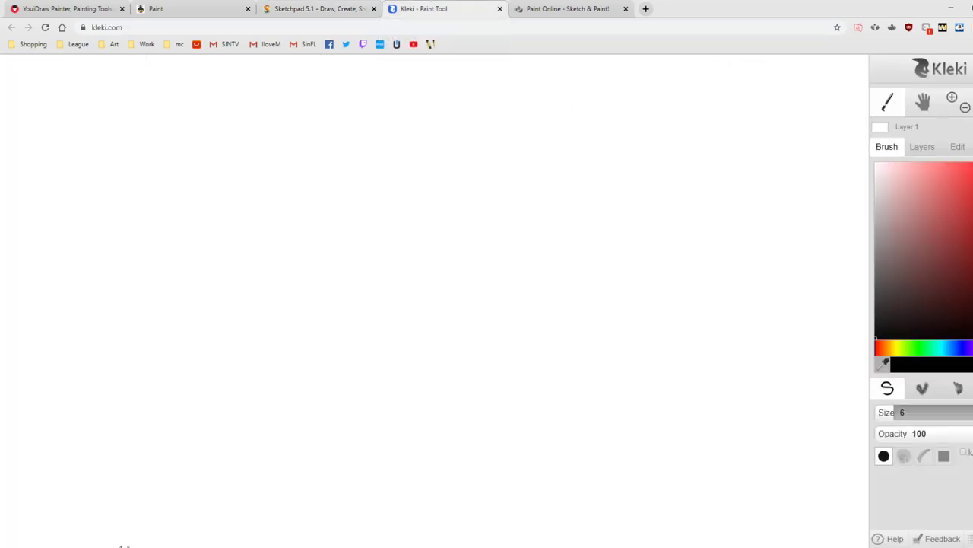
mouse_move(540, 190)
mouse_down()
mouse_move(593, 178)
mouse_move(573, 279)
mouse_move(404, 469)
mouse_up()
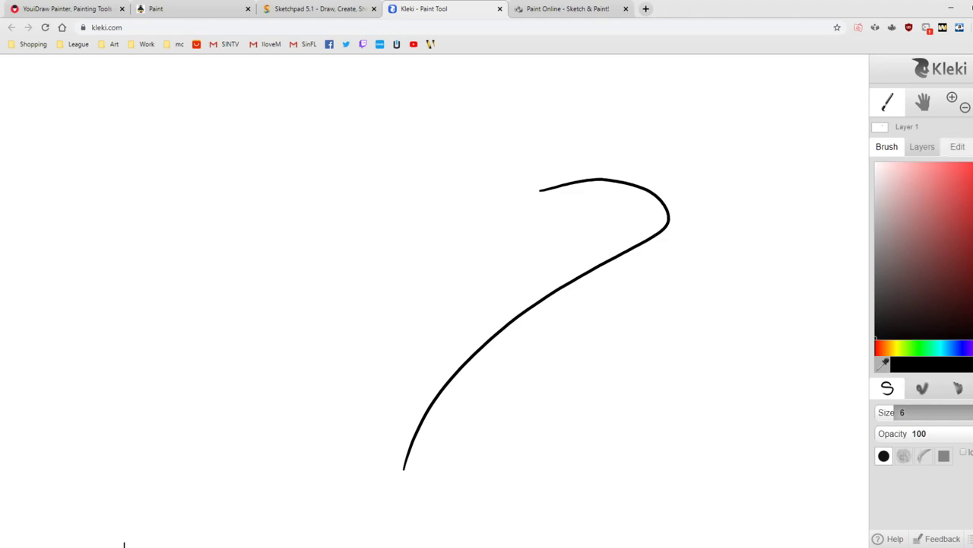
mouse_move(190, 333)
mouse_down()
mouse_move(306, 208)
mouse_move(511, 118)
mouse_move(394, 218)
mouse_move(476, 168)
mouse_move(527, 185)
mouse_up()
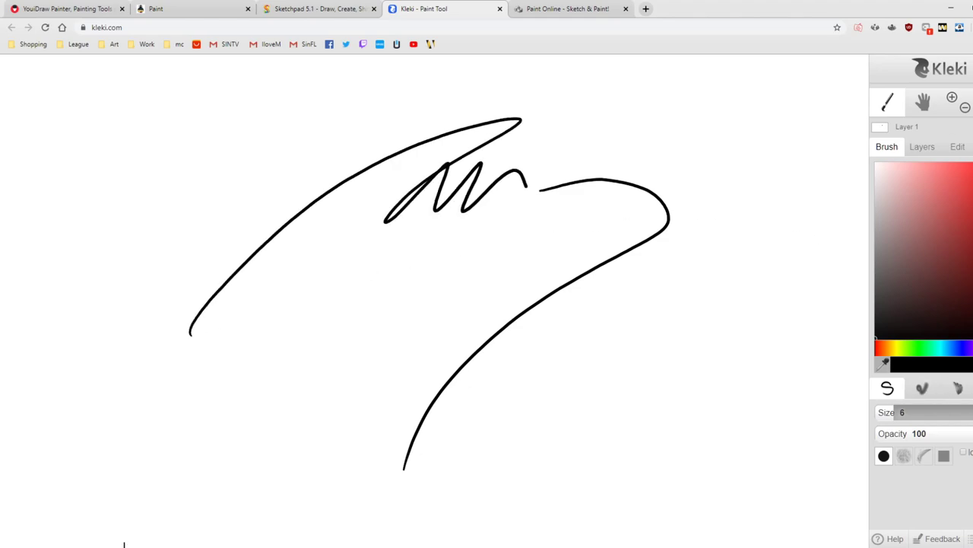
mouse_move(603, 287)
mouse_down()
mouse_move(683, 261)
mouse_move(745, 399)
mouse_up()
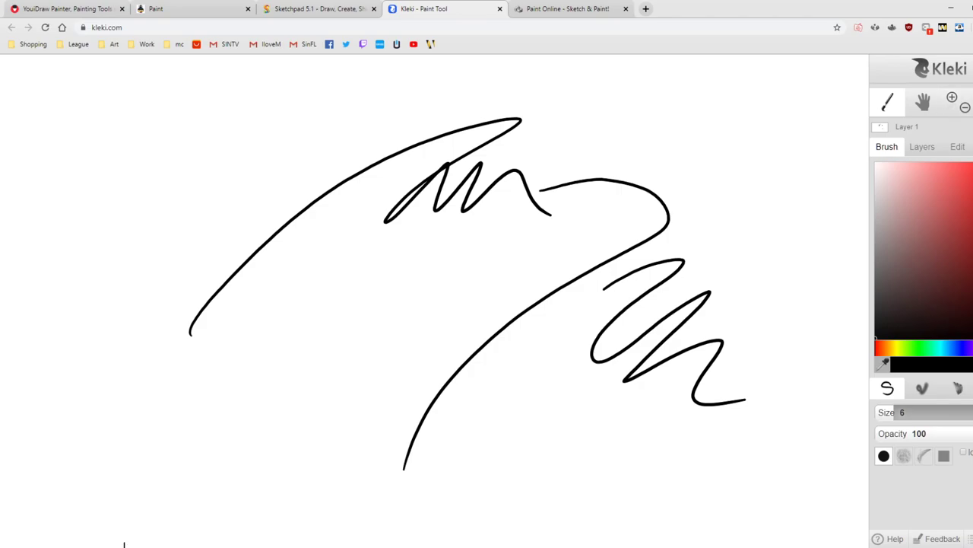
Step: Lower the brush opacity to 32 and draw overlapping grey hatching and small arcs around the black lines
drag(972, 434, 937, 433)
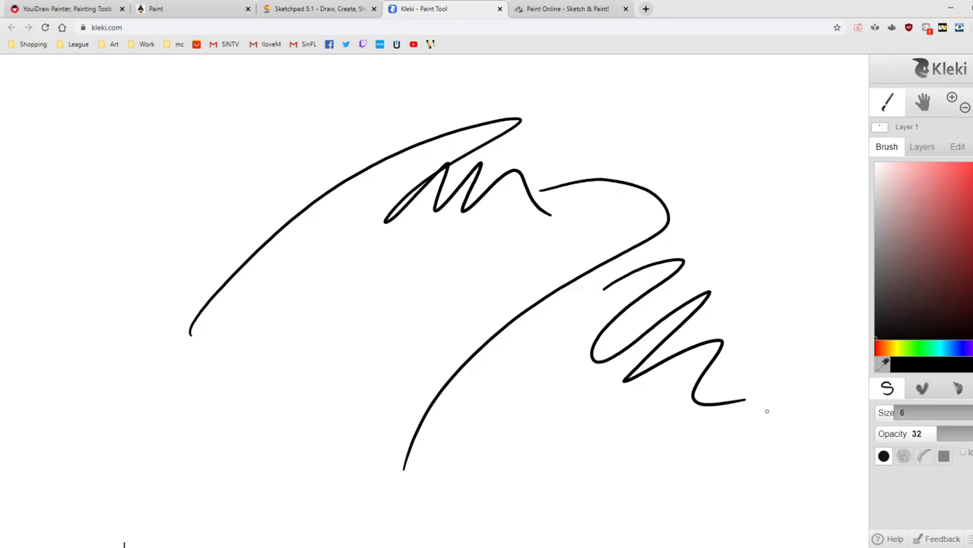
mouse_move(715, 357)
mouse_down()
mouse_move(738, 314)
mouse_move(765, 300)
mouse_up()
drag(795, 232, 775, 262)
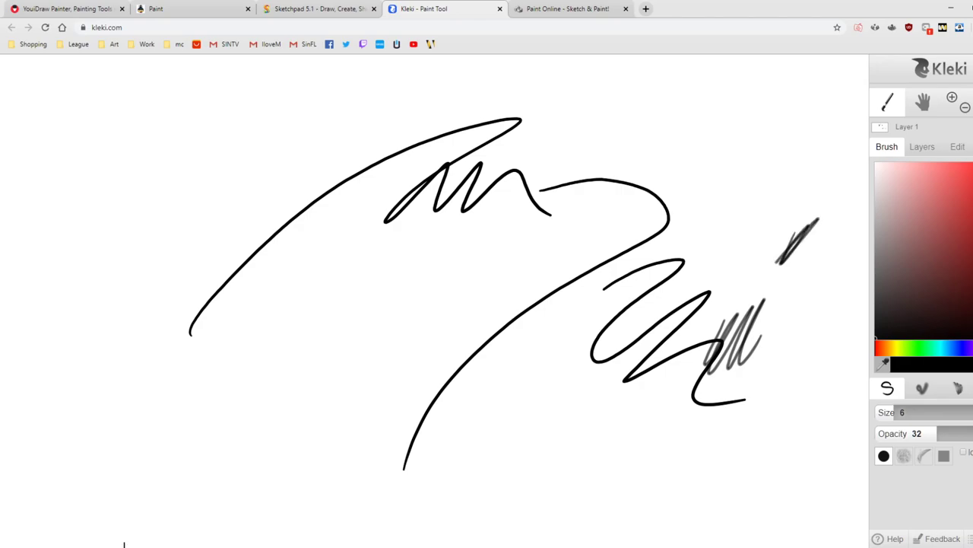
mouse_move(335, 262)
mouse_down()
mouse_move(352, 242)
mouse_move(376, 237)
mouse_up()
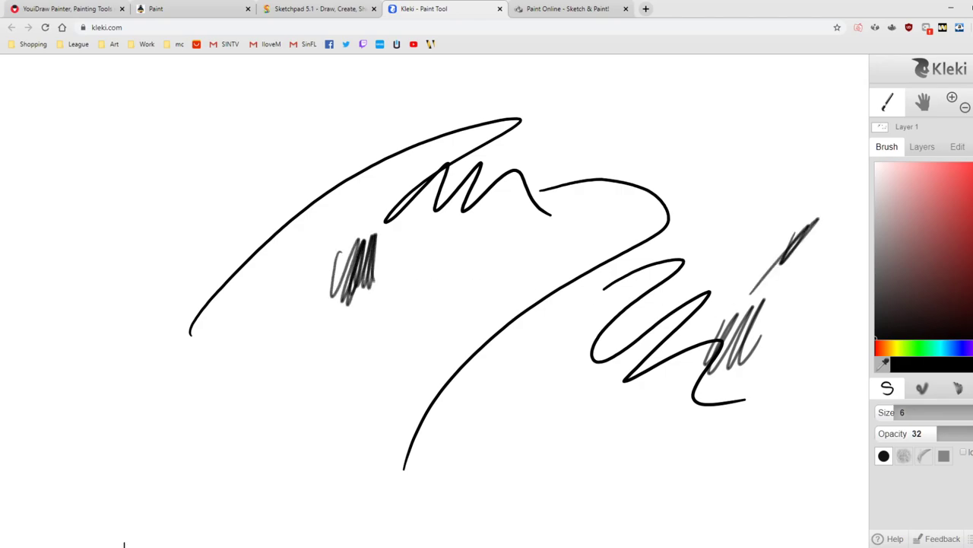
mouse_move(435, 263)
mouse_down()
mouse_move(461, 257)
mouse_move(486, 282)
mouse_move(420, 280)
mouse_move(475, 278)
mouse_up()
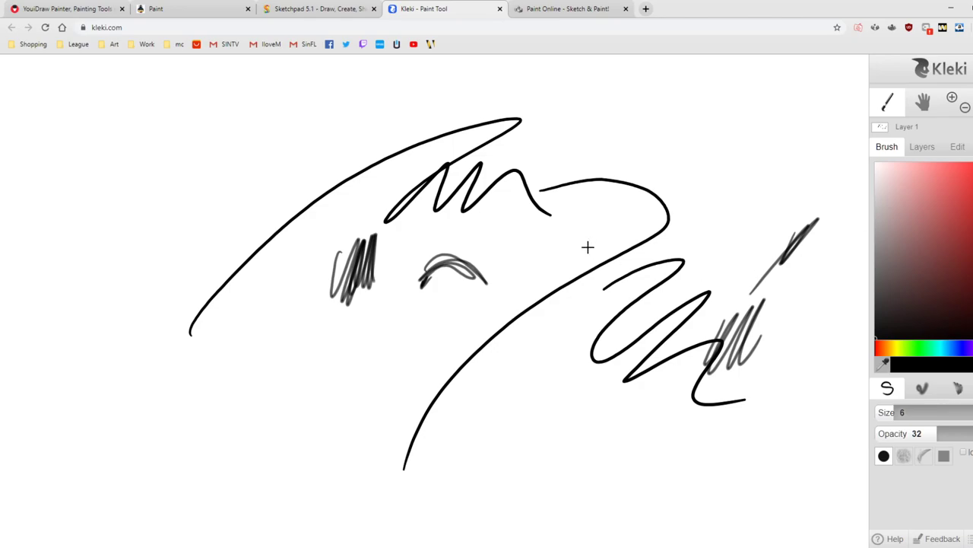
Step: Set the brush size to 28 and paint a thick-lidded eye with a round iris, plus a long arc near the canvas top
drag(896, 413, 919, 413)
mouse_move(429, 270)
mouse_down()
mouse_move(493, 288)
mouse_move(406, 295)
mouse_move(434, 274)
mouse_move(394, 331)
mouse_up()
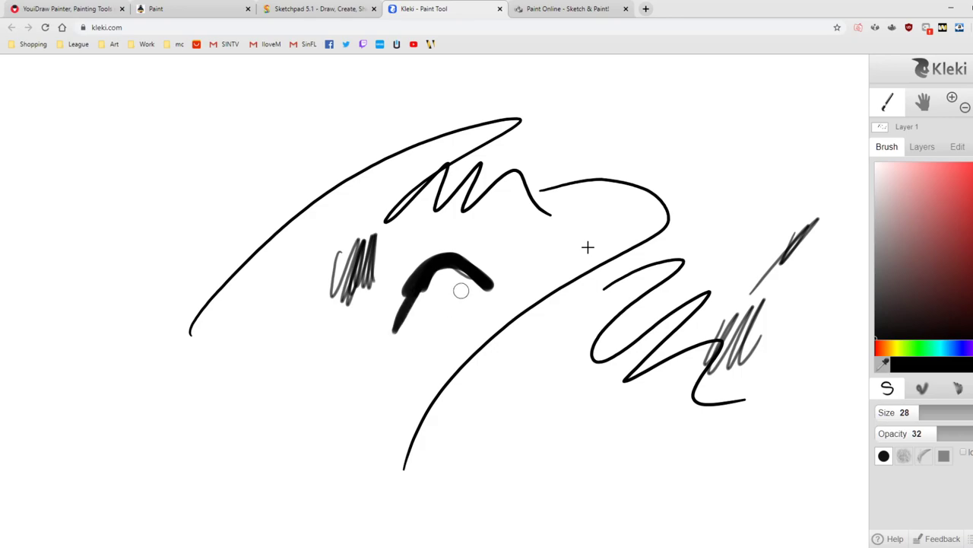
drag(572, 118, 783, 100)
mouse_move(433, 270)
mouse_down()
mouse_move(487, 275)
mouse_move(479, 285)
mouse_move(403, 293)
mouse_move(505, 300)
mouse_move(426, 293)
mouse_move(393, 316)
mouse_move(480, 278)
mouse_move(518, 304)
mouse_up()
mouse_move(417, 289)
mouse_down()
mouse_move(487, 286)
mouse_move(521, 306)
mouse_move(523, 318)
mouse_move(498, 334)
mouse_up()
mouse_move(416, 347)
mouse_down()
mouse_move(476, 346)
mouse_move(426, 348)
mouse_up()
drag(395, 316, 394, 342)
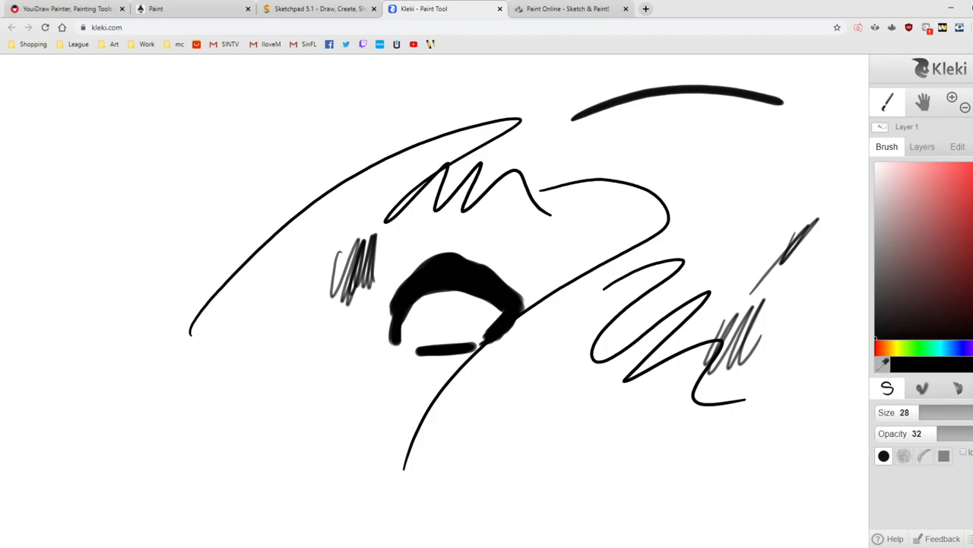
mouse_move(437, 289)
mouse_down()
mouse_move(471, 328)
mouse_move(474, 304)
mouse_move(458, 283)
mouse_move(414, 284)
mouse_up()
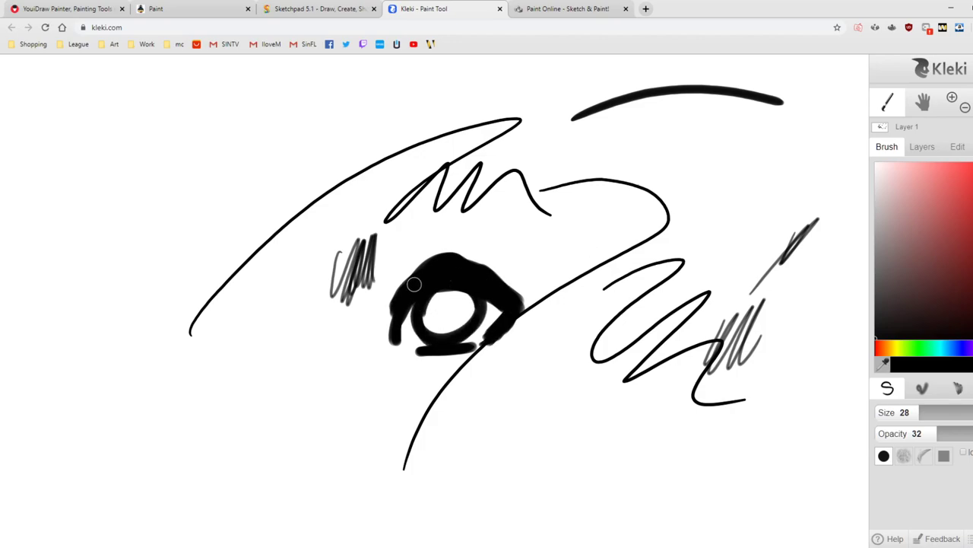
Step: Scribble shaded zigzags near the lower right of the canvas with the grainy brush tip and then the curved-stroke brush tip
click(903, 456)
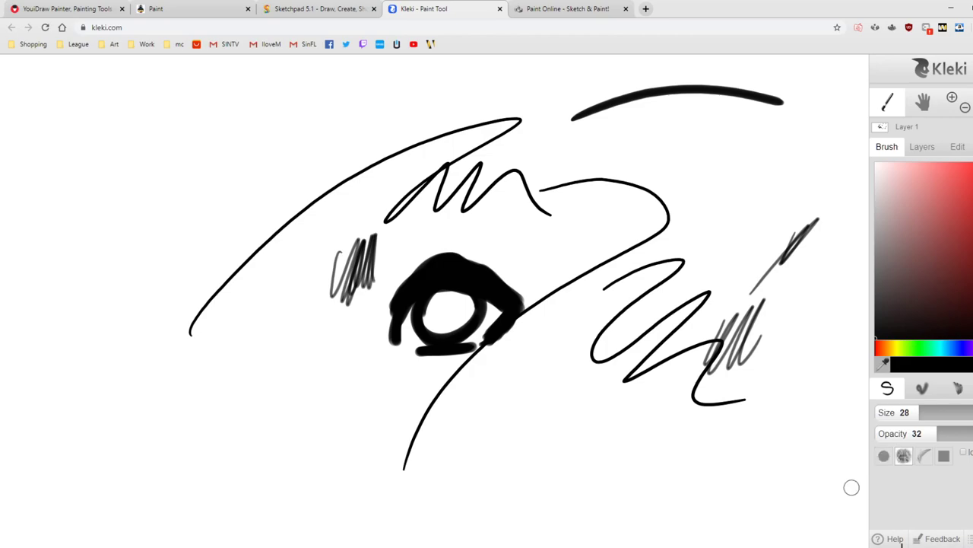
mouse_move(579, 380)
mouse_down()
mouse_move(612, 403)
mouse_move(625, 435)
mouse_move(799, 434)
mouse_up()
click(924, 455)
drag(726, 491, 819, 487)
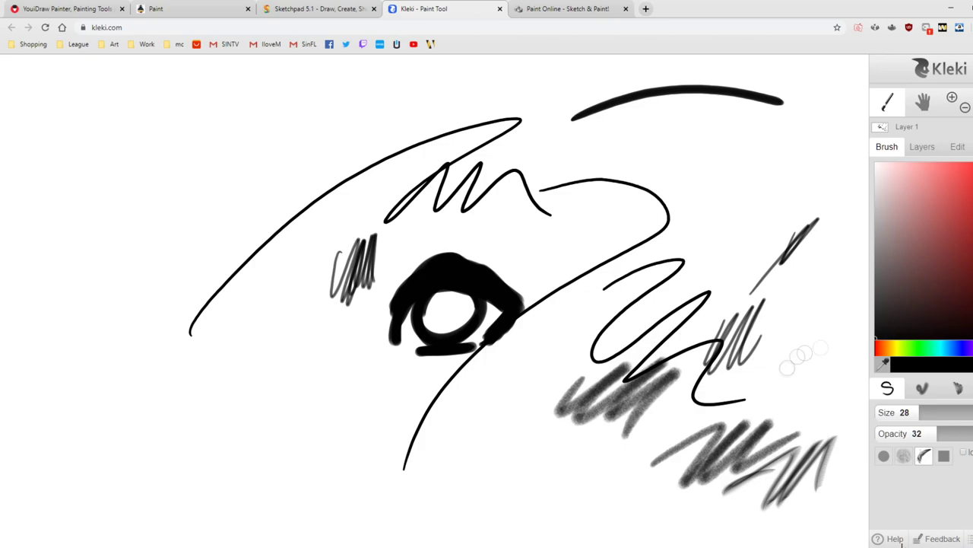
Step: Scribble black blocks with the square brush tip, plus a light pink patch near the canvas top
click(944, 456)
drag(806, 324, 827, 405)
drag(270, 121, 298, 154)
mouse_move(331, 126)
mouse_down()
mouse_move(346, 99)
mouse_move(366, 136)
mouse_up()
click(905, 176)
mouse_move(477, 95)
mouse_down()
mouse_move(480, 113)
mouse_move(521, 122)
mouse_up()
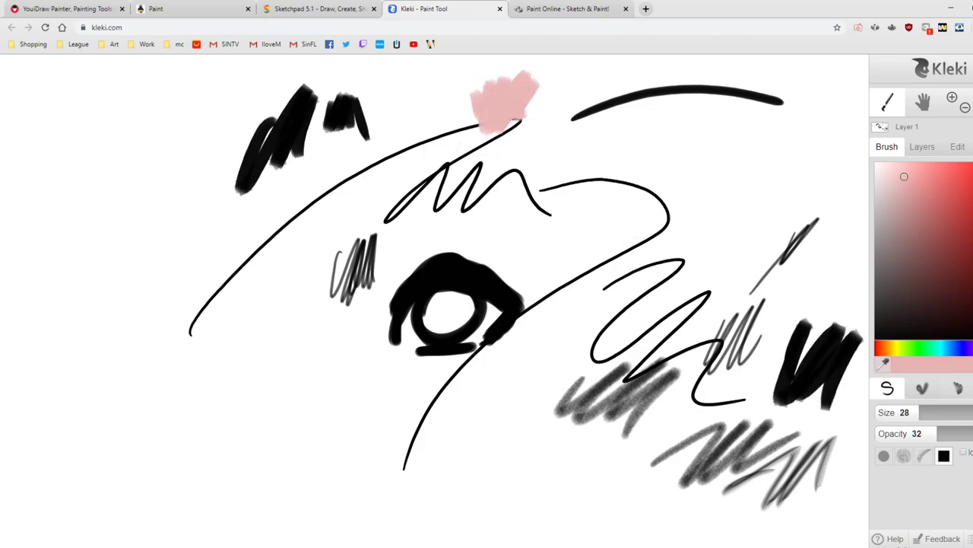
Step: Look through the layer, edit and file options and try the hand and zoom tools
click(921, 146)
click(958, 146)
click(921, 146)
click(887, 146)
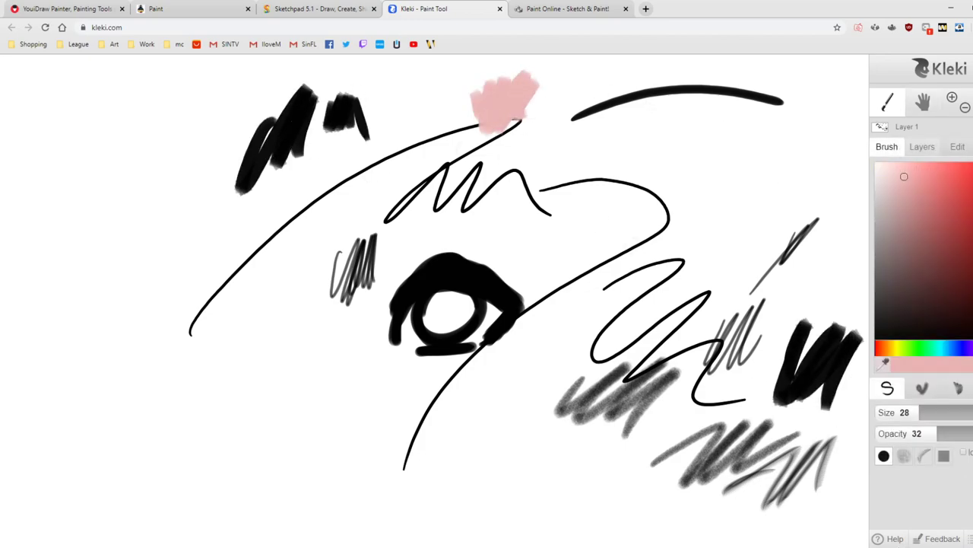
click(972, 146)
click(923, 102)
click(952, 97)
click(965, 108)
scroll(435, 301, down, 3)
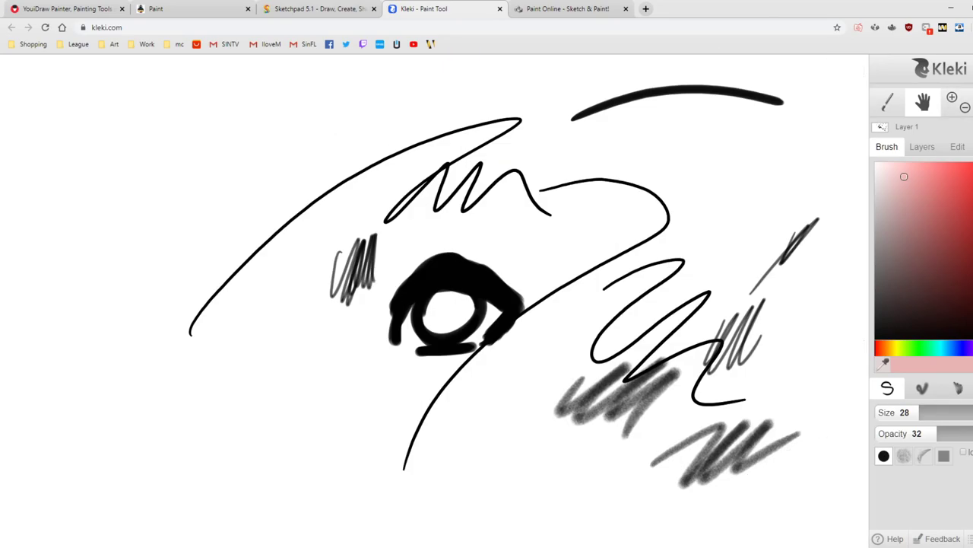
Step: Paint pink patches over the black and grey scribbles with the blending brush at size 58 and blending 40
click(922, 388)
mouse_move(532, 380)
mouse_down()
mouse_move(490, 441)
mouse_move(684, 361)
mouse_move(632, 341)
mouse_move(572, 426)
mouse_up()
click(923, 455)
drag(721, 259, 656, 324)
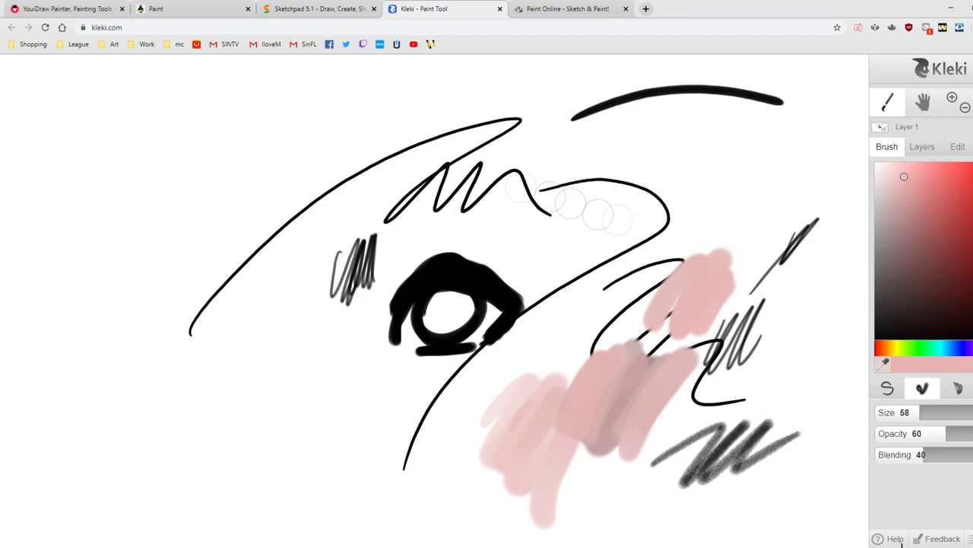
Step: Paint thick blended pink strokes along the black zigzag, the hooked curve, the top arc and the hatching
mouse_move(336, 161)
mouse_down()
mouse_move(508, 123)
mouse_move(547, 227)
mouse_up()
mouse_move(553, 193)
mouse_down()
mouse_move(665, 214)
mouse_move(411, 465)
mouse_up()
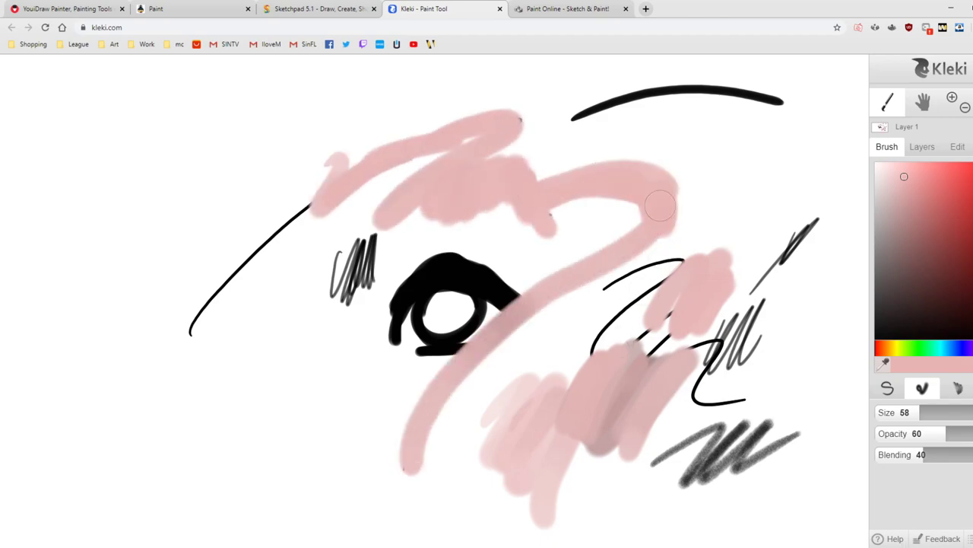
drag(661, 202, 666, 217)
drag(576, 116, 794, 111)
drag(556, 128, 664, 96)
drag(769, 330, 748, 368)
Step: Try the sketchy brush at size 1 and opacity 20 with faint pink strokes at both sides of the canvas
click(960, 389)
drag(719, 228, 767, 150)
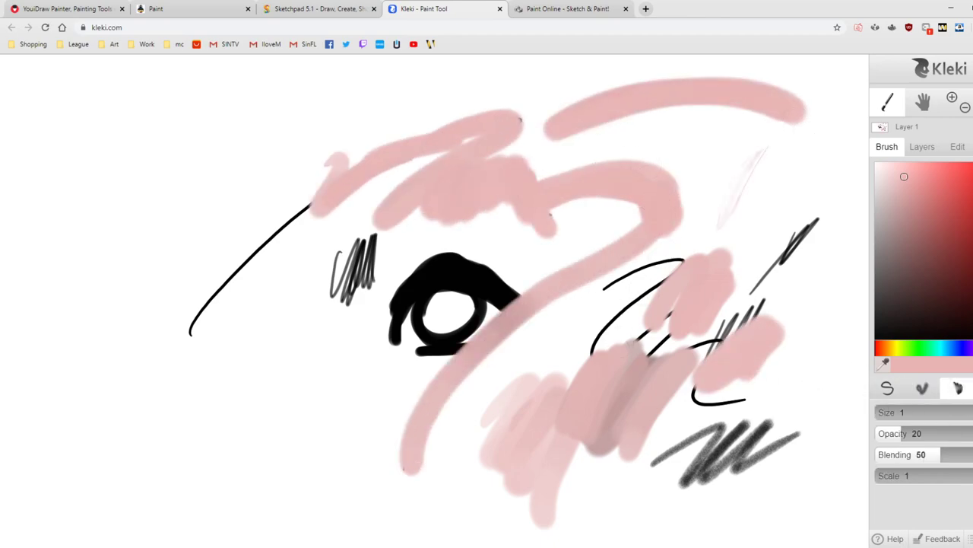
drag(744, 195, 792, 152)
mouse_move(130, 180)
mouse_down()
mouse_move(164, 139)
mouse_move(225, 163)
mouse_up()
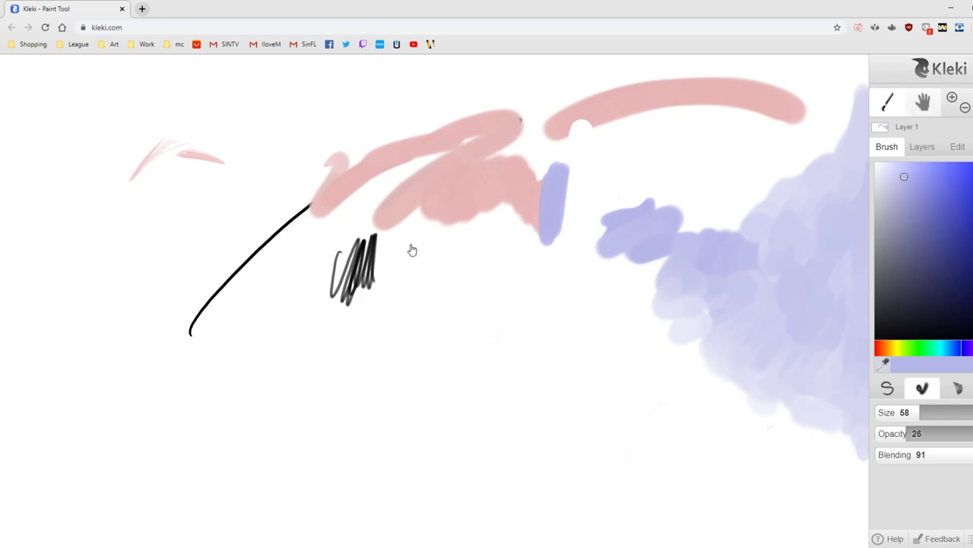
click(922, 147)
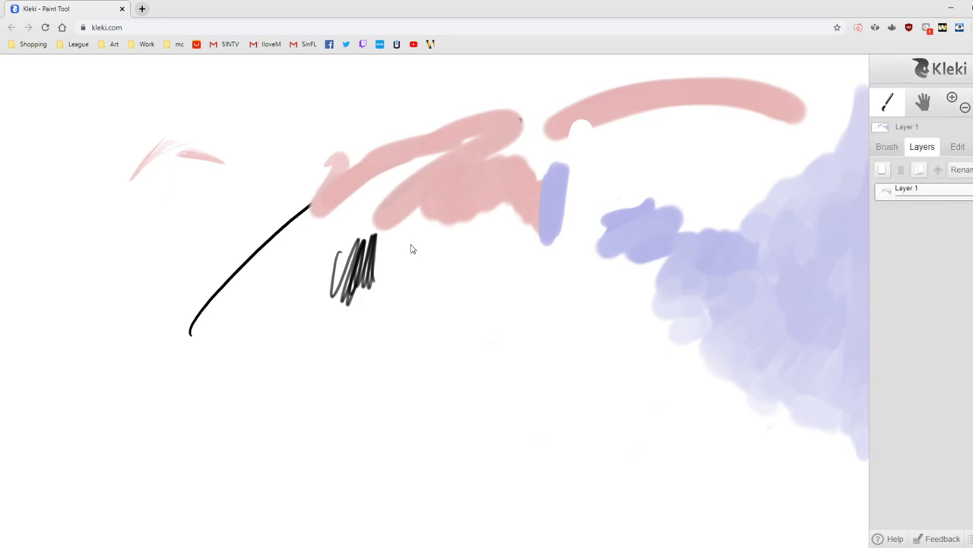
click(962, 170)
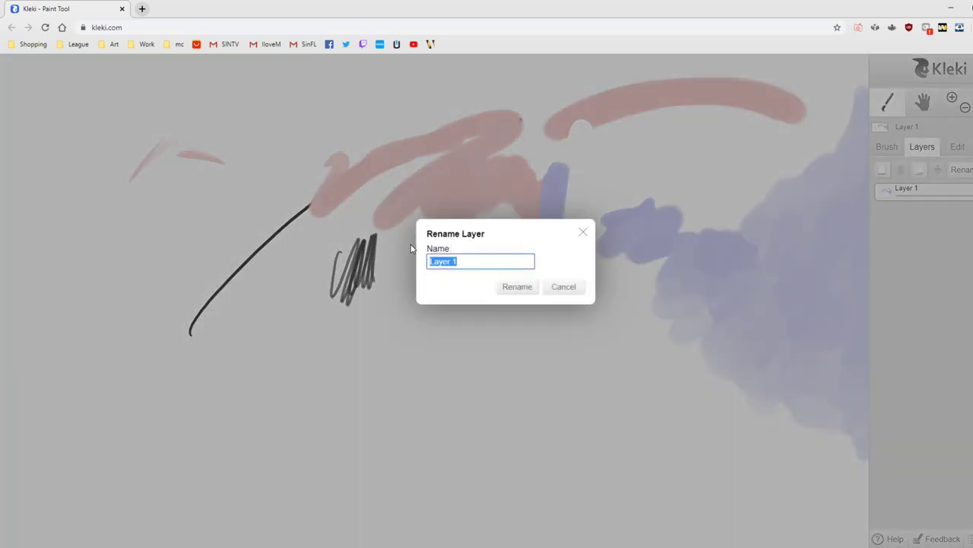
click(577, 287)
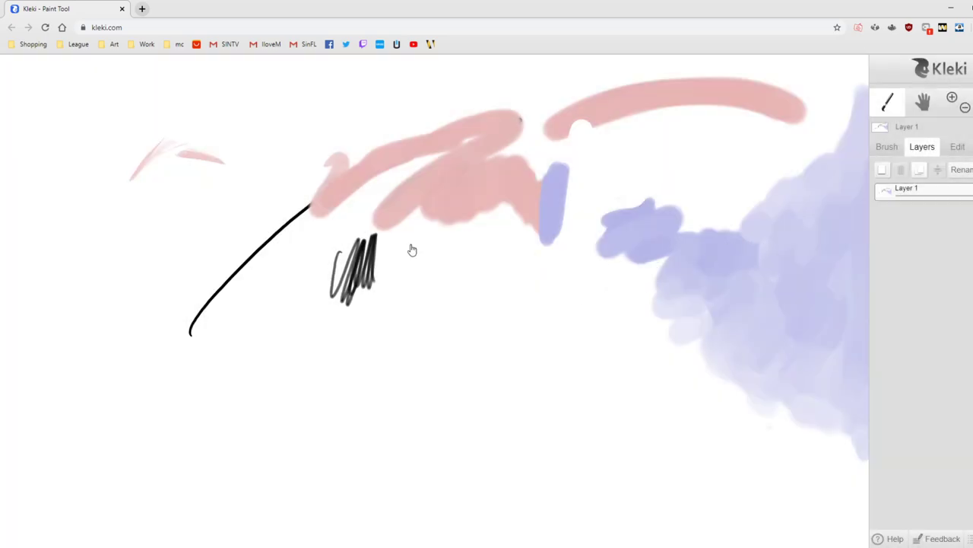
Step: Duplicate Layer 1 and undo the duplication
click(920, 170)
click(919, 210)
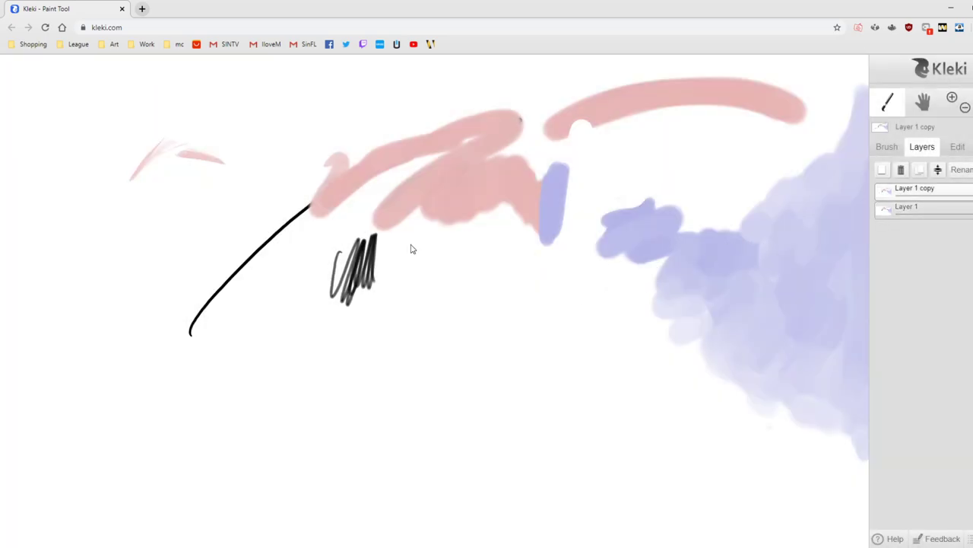
key(ctrl+z)
Step: Add a new empty layer and delete Layer 1 with all the test strokes
click(882, 170)
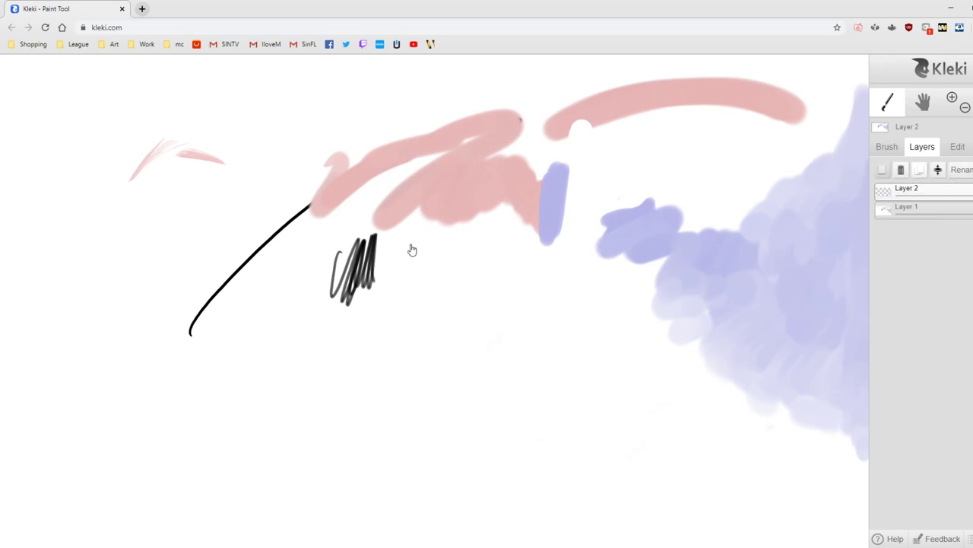
click(913, 209)
click(901, 170)
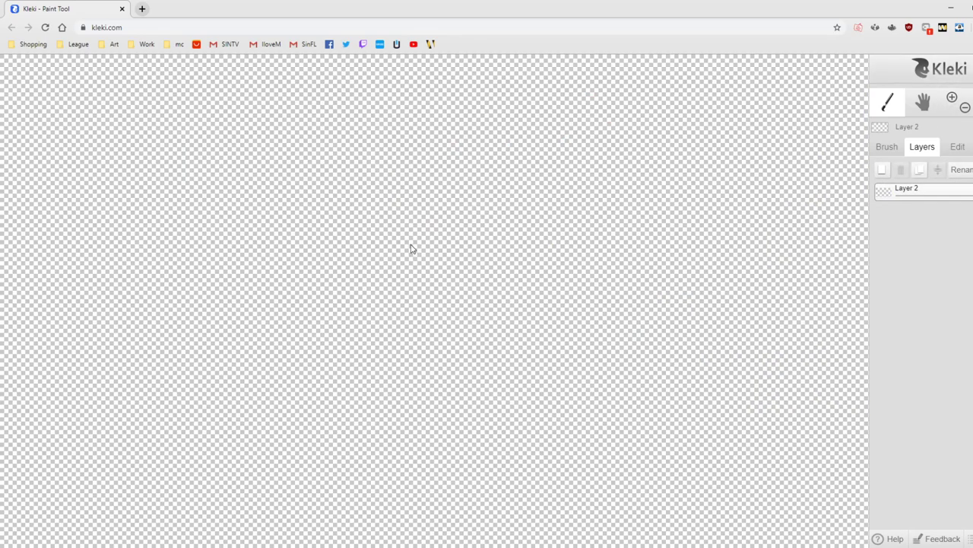
key(b)
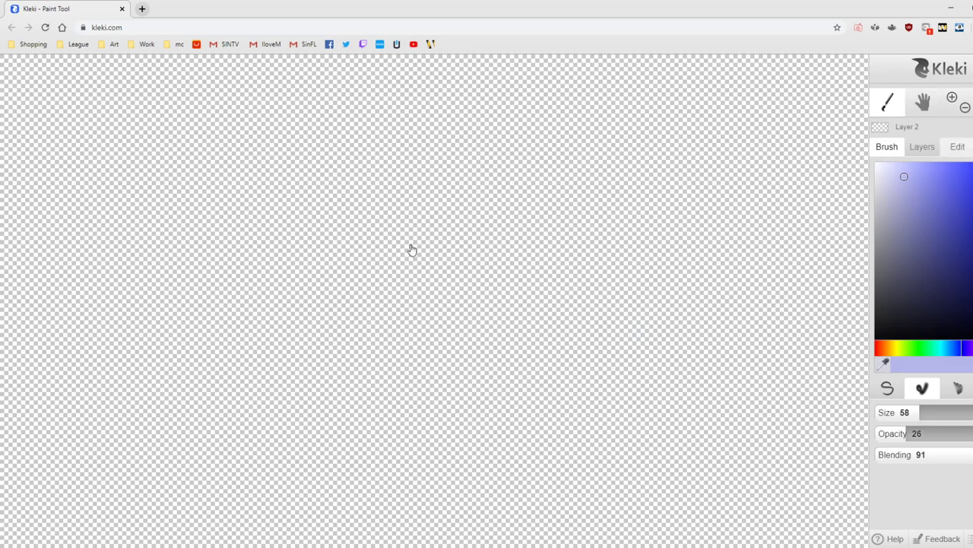
click(922, 147)
click(957, 147)
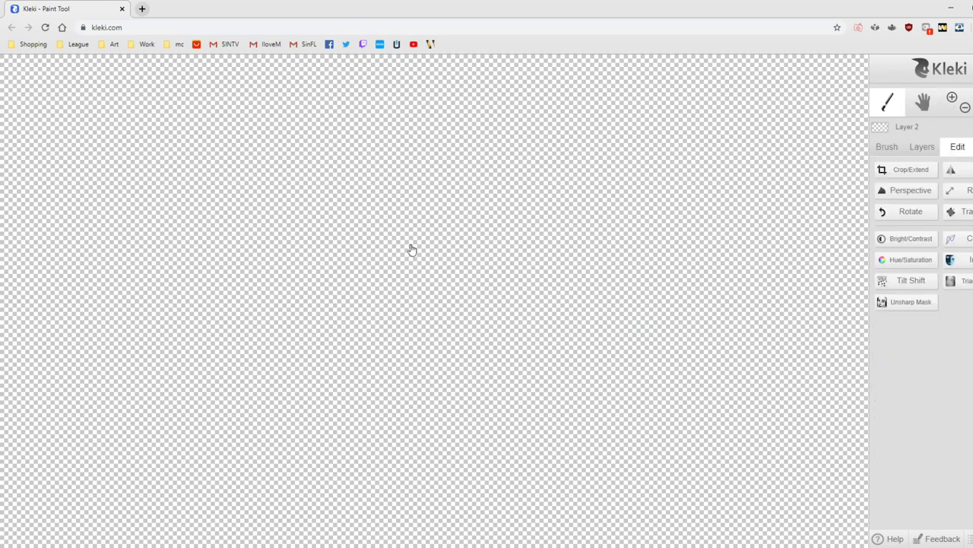
click(972, 146)
click(887, 147)
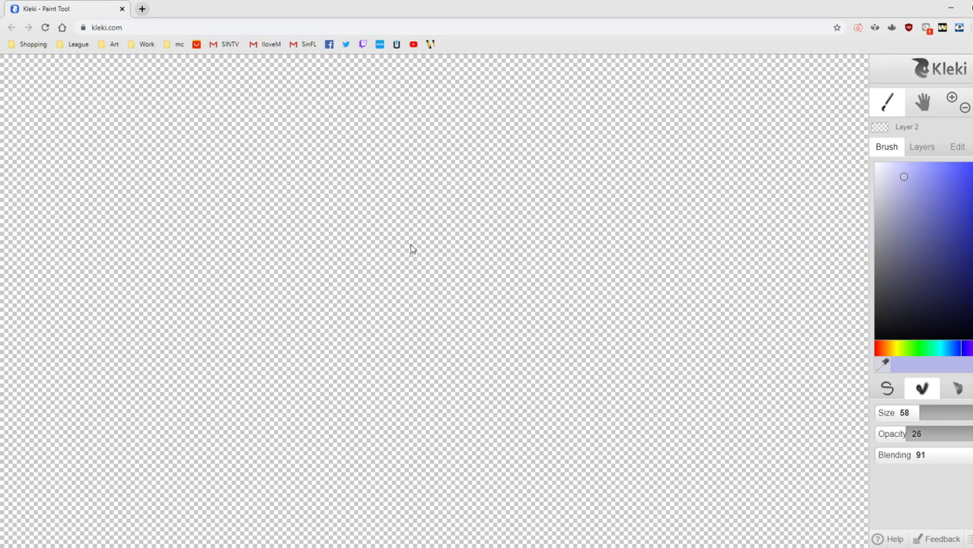
Step: Set the brush colour to white and reload the Kleki page
drag(925, 199, 876, 162)
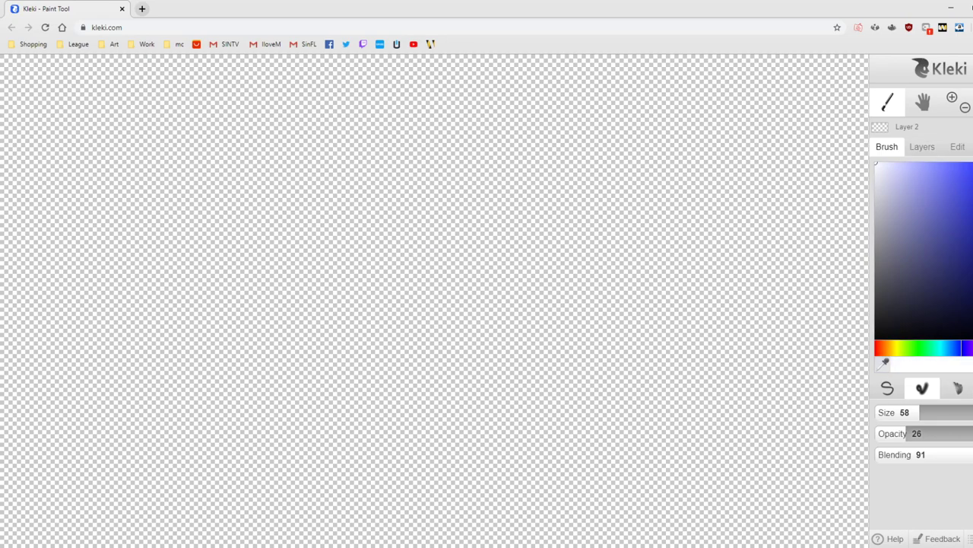
click(923, 146)
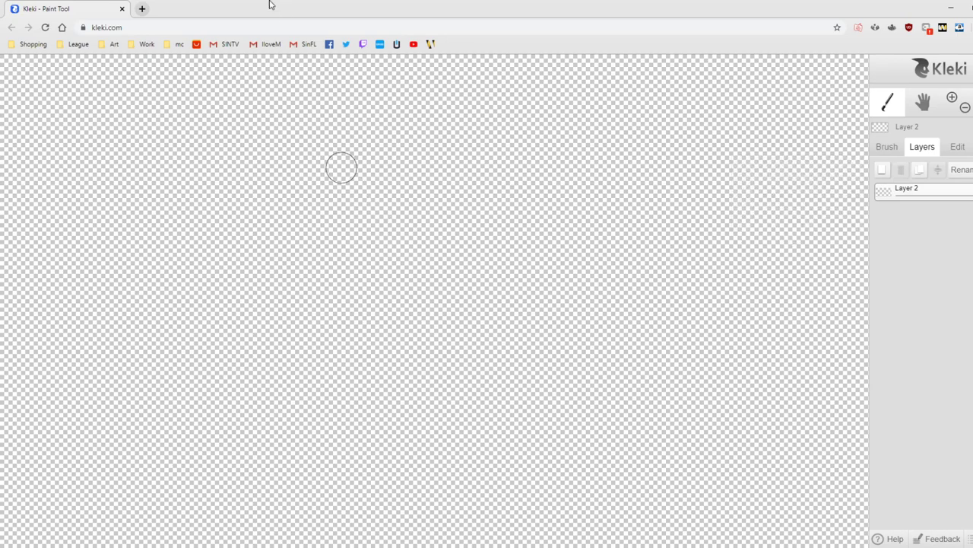
click(45, 27)
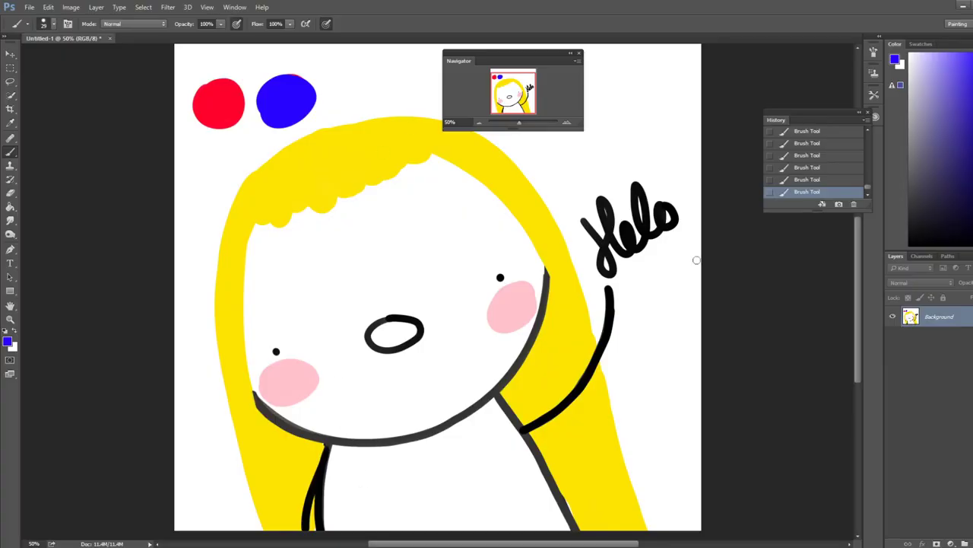
Step: Sketch both sides of the neck and the first shoulder lines below the sketched face
drag(520, 128, 519, 124)
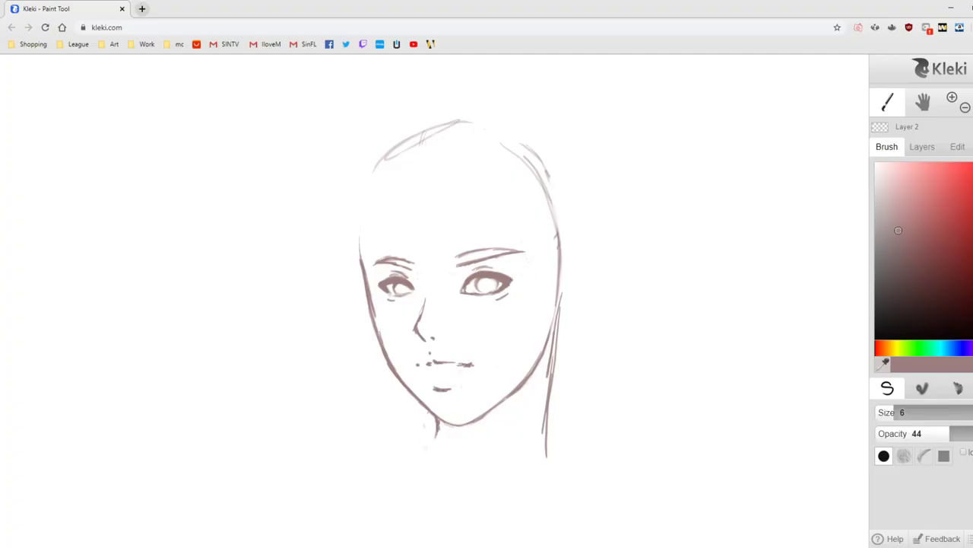
drag(559, 296, 546, 461)
drag(438, 414, 437, 449)
drag(424, 446, 321, 504)
drag(545, 430, 643, 493)
drag(594, 479, 666, 513)
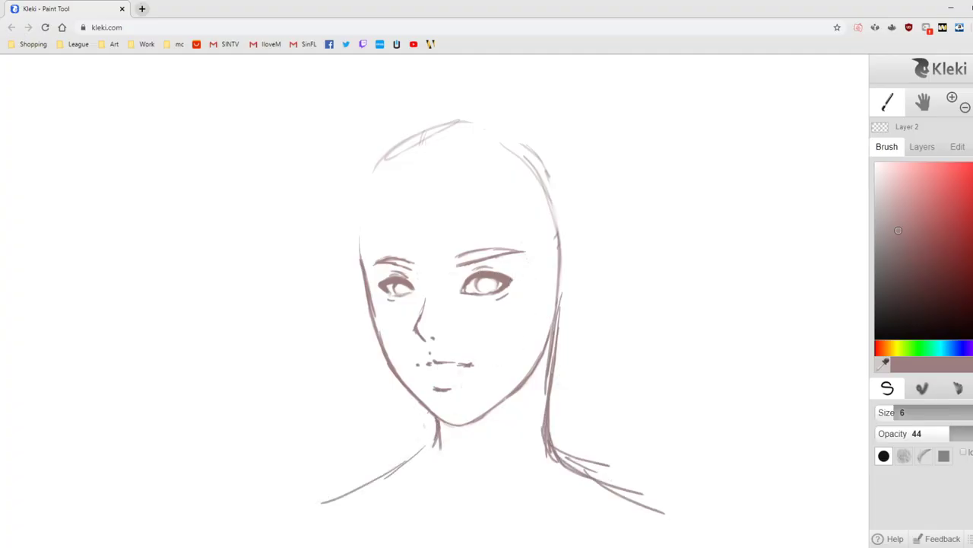
Step: Extend both shoulder lines outward and add an angled upper-arm line on the left shoulder
drag(437, 434, 252, 521)
drag(617, 495, 703, 533)
drag(434, 451, 381, 479)
drag(431, 444, 282, 492)
drag(283, 492, 301, 545)
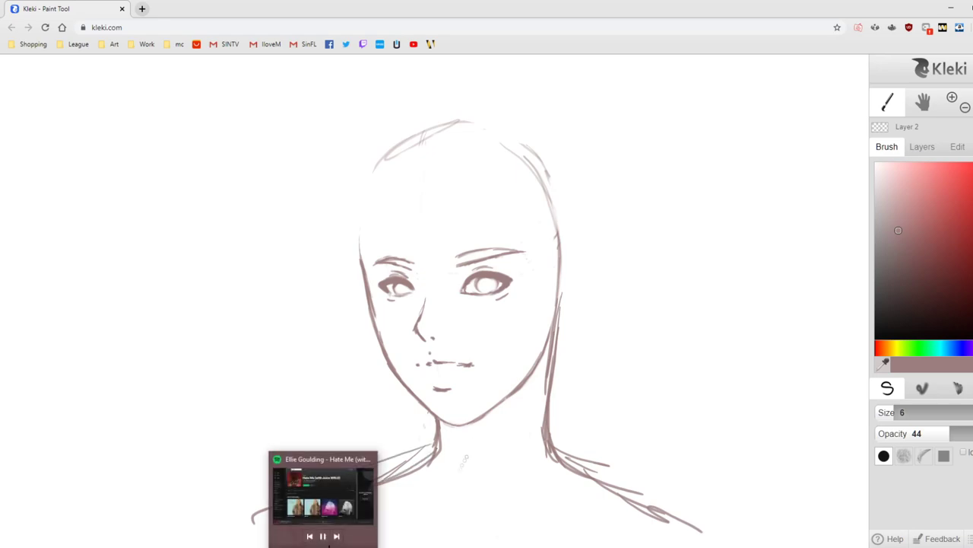
Step: Erase the surplus sketch lines along both sides of the neck and both shoulders
key(e)
drag(439, 442, 420, 468)
drag(410, 464, 291, 503)
drag(417, 470, 324, 502)
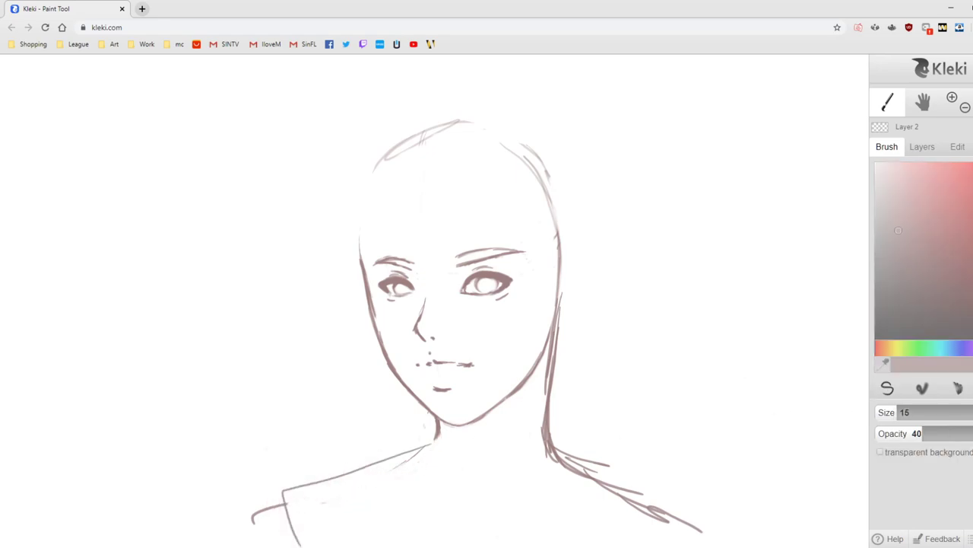
drag(544, 376, 545, 459)
drag(611, 465, 562, 452)
drag(550, 456, 566, 469)
drag(605, 491, 671, 523)
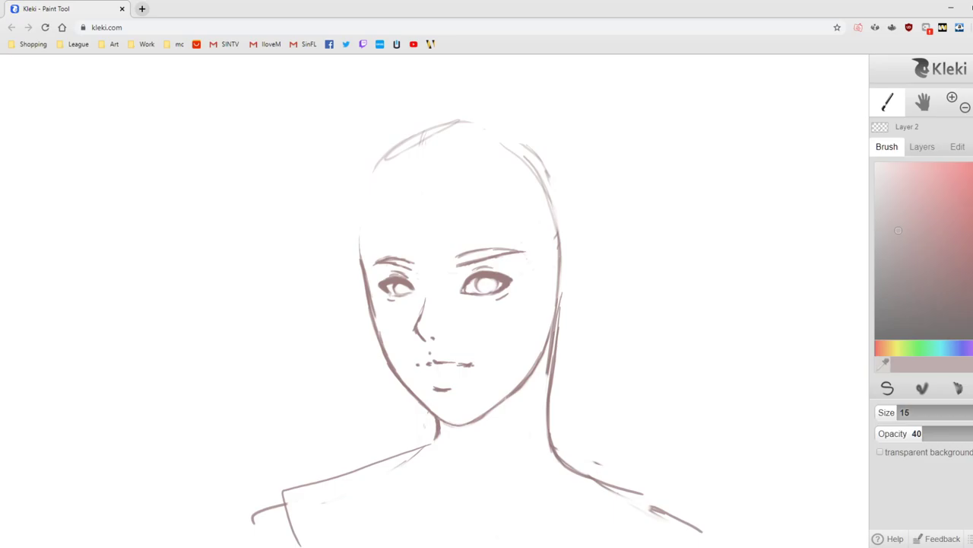
Step: Sketch the curved fringe strands across the forehead, the strands beside the right temple and the ear
key(b)
drag(484, 159, 414, 260)
mouse_move(479, 163)
mouse_down()
mouse_move(373, 270)
mouse_move(449, 245)
mouse_up()
drag(508, 161, 525, 251)
drag(511, 164, 554, 298)
drag(521, 251, 571, 298)
drag(528, 198, 564, 283)
mouse_move(562, 253)
mouse_down()
mouse_move(584, 263)
mouse_move(562, 296)
mouse_up()
drag(538, 157, 564, 283)
drag(471, 140, 371, 273)
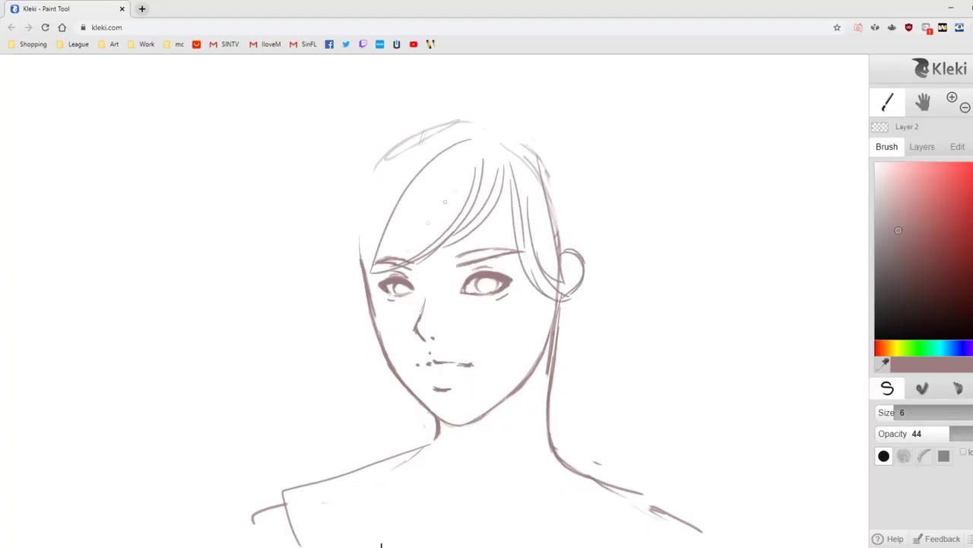
Step: Sketch the fringe's lower sweep toward the left temple and the curved parting at the top of the head
drag(469, 198, 366, 222)
drag(472, 208, 365, 221)
drag(399, 266, 368, 277)
drag(514, 180, 472, 233)
drag(470, 132, 508, 157)
Step: Outline the crown of the hair and the long outer hair edges falling on both sides of the head
drag(388, 158, 491, 122)
drag(513, 162, 549, 199)
drag(507, 130, 585, 242)
drag(527, 123, 573, 249)
drag(368, 170, 342, 370)
mouse_move(374, 156)
mouse_down()
mouse_move(362, 174)
mouse_move(301, 470)
mouse_up()
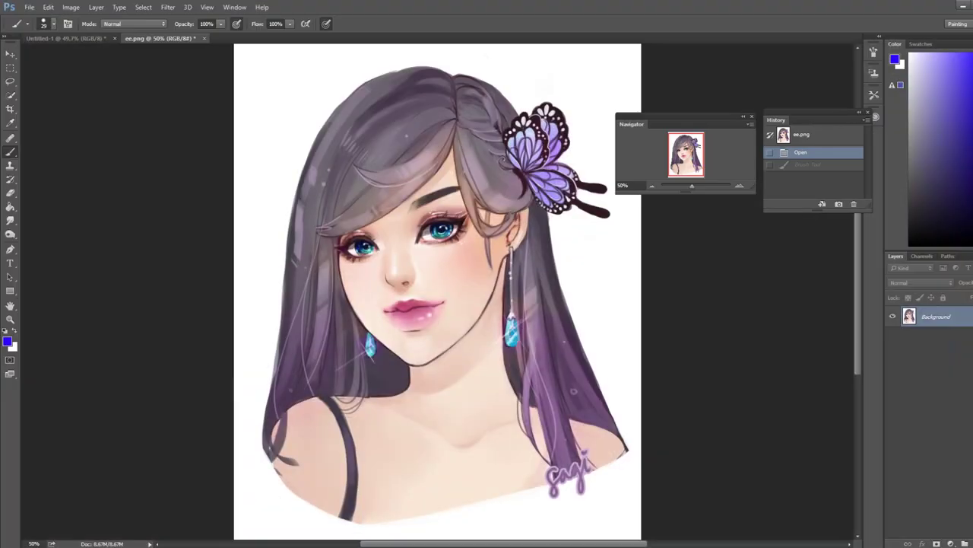
drag(583, 216, 630, 447)
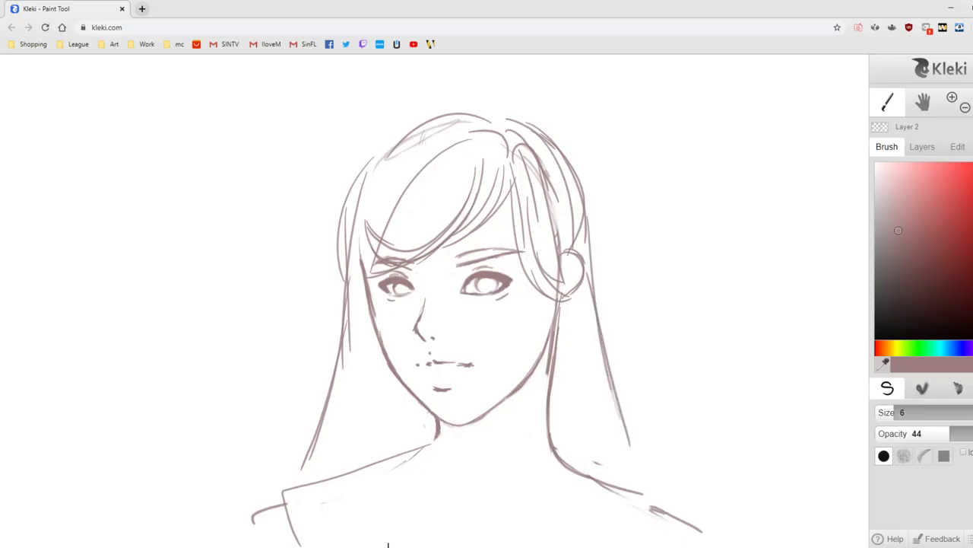
Step: Sketch long flowing hair strands from the ear down over the right shoulder
drag(578, 297, 647, 503)
drag(571, 292, 566, 498)
drag(581, 324, 588, 546)
drag(593, 374, 645, 516)
drag(610, 388, 707, 527)
drag(675, 492, 721, 538)
drag(583, 333, 596, 474)
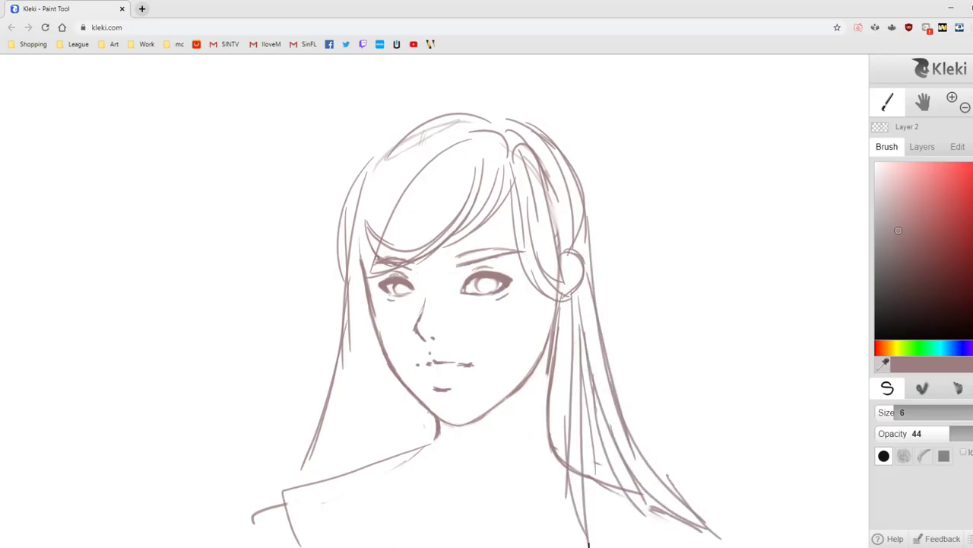
Step: Sketch long hair strands on the left side, from the crown down to the shoulder and beside the neck
drag(412, 129, 343, 295)
drag(350, 208, 314, 486)
drag(370, 359, 342, 473)
drag(321, 437, 289, 498)
drag(376, 241, 370, 336)
drag(403, 417, 388, 453)
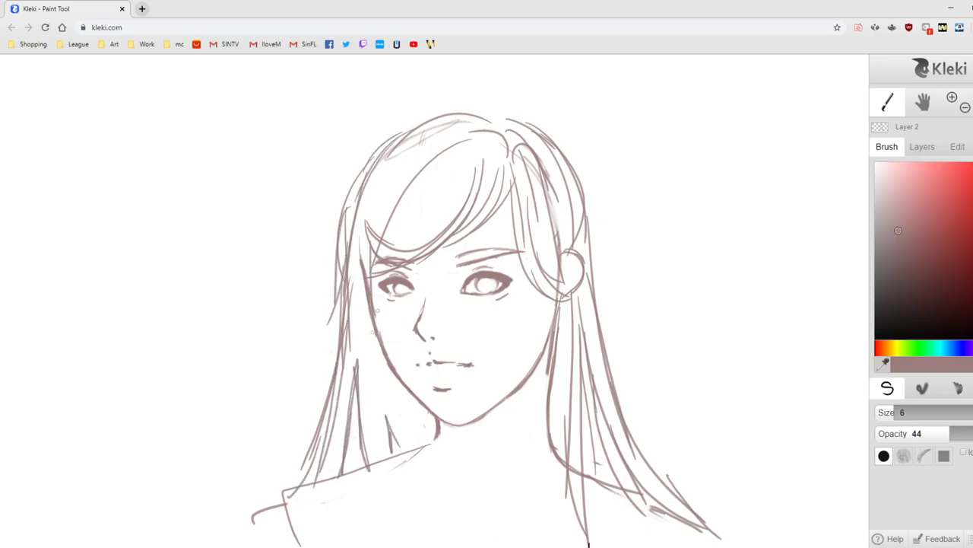
Step: Draw teardrop earrings on both sides and a butterfly ornament in the hair above the right ear
drag(567, 307, 566, 316)
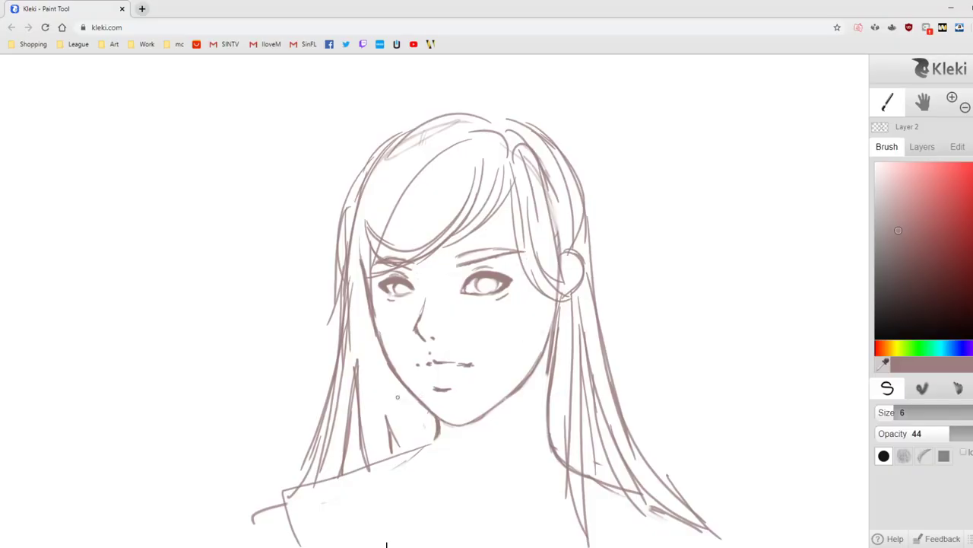
drag(395, 379, 399, 412)
drag(566, 299, 563, 407)
mouse_move(557, 213)
mouse_down()
mouse_move(591, 143)
mouse_move(587, 226)
mouse_move(563, 248)
mouse_up()
drag(578, 230, 631, 280)
mouse_move(555, 198)
mouse_down()
mouse_move(544, 217)
mouse_move(560, 239)
mouse_up()
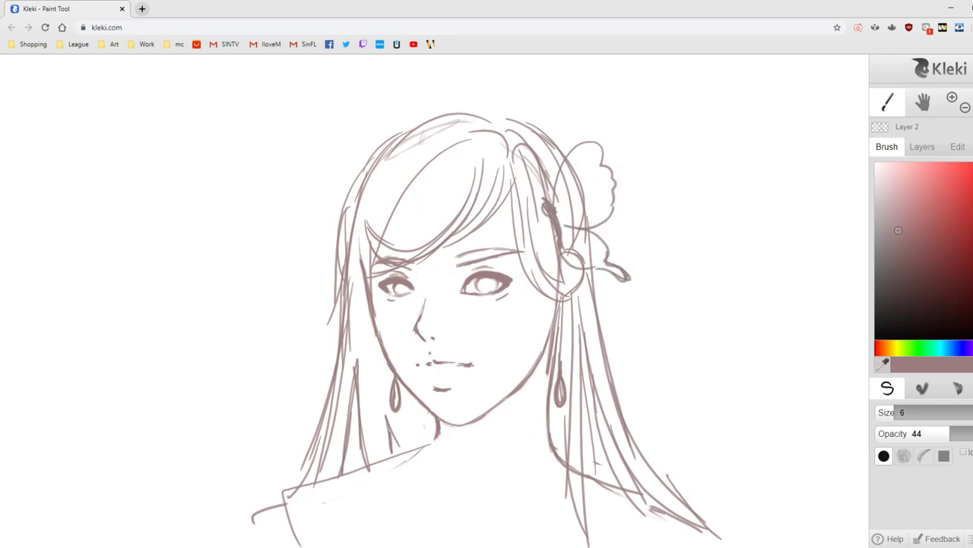
Step: Erase the hair and ear lines inside the butterfly's wings, with the eraser at size 36 and opacity 67
key(e)
drag(578, 165, 576, 205)
drag(568, 178, 567, 203)
drag(923, 433, 955, 433)
drag(901, 413, 910, 412)
drag(584, 196, 576, 261)
drag(568, 248, 583, 261)
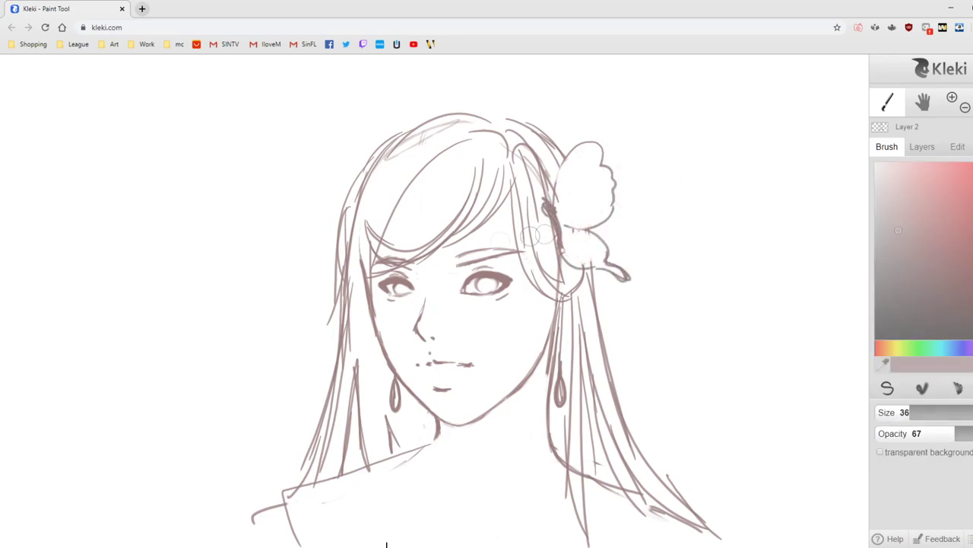
Step: Erase the overlapping construction lines in the left hair, the crown and the fringe
drag(364, 237, 369, 321)
drag(355, 275, 327, 463)
drag(371, 172, 339, 291)
drag(456, 123, 361, 181)
drag(471, 140, 388, 222)
mouse_move(370, 269)
mouse_down()
mouse_move(433, 231)
mouse_move(396, 260)
mouse_up()
drag(465, 213, 421, 251)
Step: Erase the extra lines around the hair parting and within the long strands on the right side
drag(504, 139, 532, 175)
drag(474, 134, 502, 136)
drag(521, 141, 544, 187)
drag(585, 321, 596, 461)
drag(576, 438, 580, 524)
drag(608, 414, 644, 507)
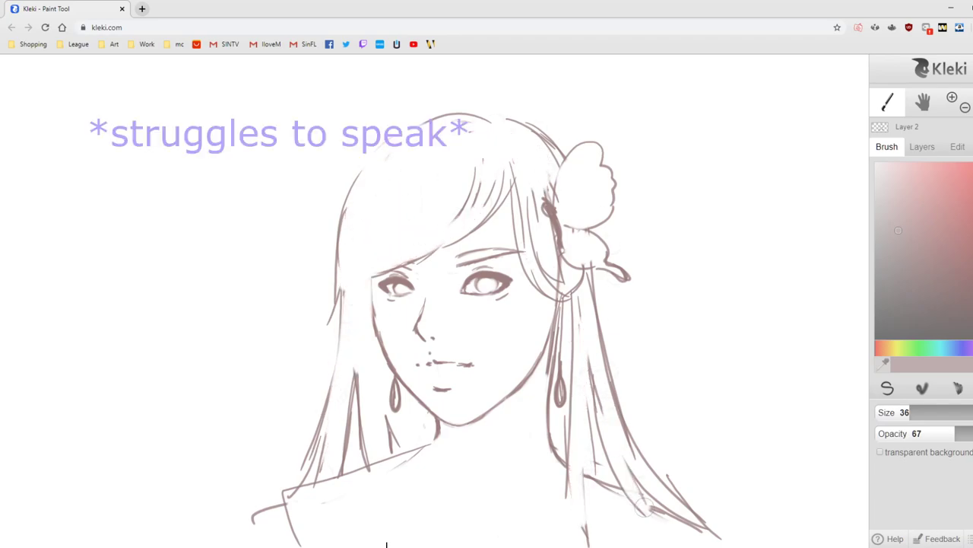
Step: Set the brush opacity to 65 and redraw the strands beside the left cheek, continuing down over the shoulder
key(b)
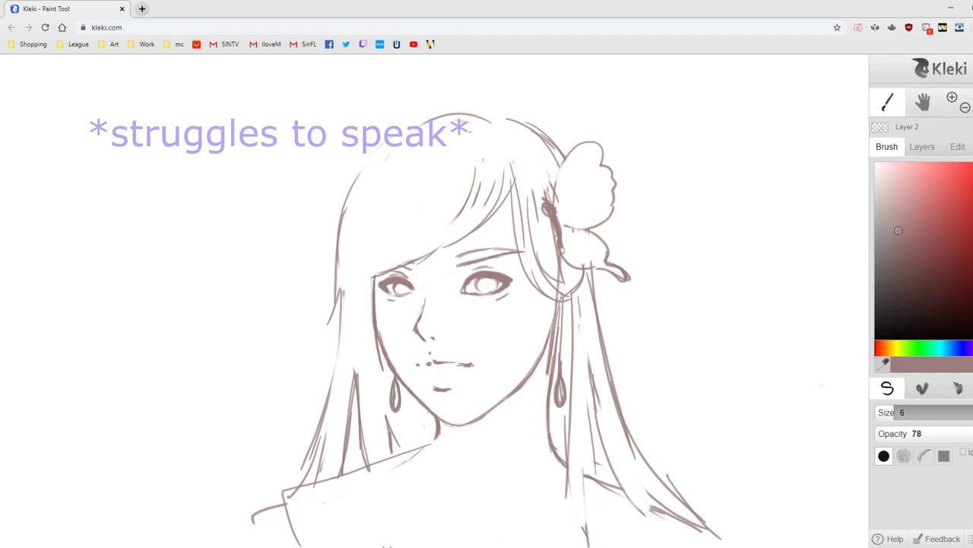
click(967, 433)
drag(388, 272, 368, 280)
drag(374, 278, 369, 451)
drag(381, 372, 368, 464)
drag(386, 411, 398, 453)
drag(361, 362, 361, 402)
drag(359, 415, 361, 544)
Step: Sketch the collarbone lines across the chest and short accents at the left base of the neck
drag(491, 503, 536, 493)
drag(543, 493, 578, 487)
drag(432, 479, 488, 498)
drag(420, 448, 440, 434)
drag(392, 470, 410, 465)
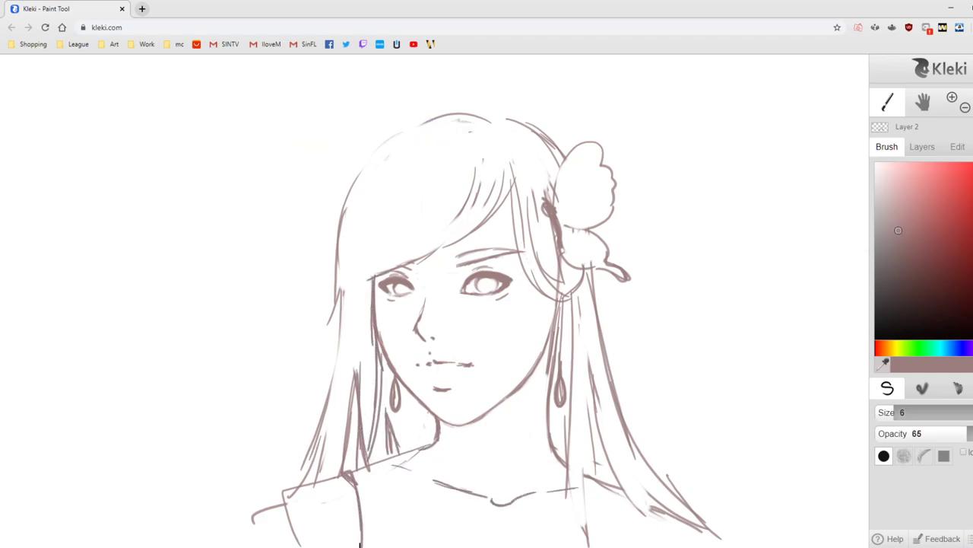
Step: Thicken the right jawline and erase the heavy hair line beside the left cheek and stray marks near the chin
mouse_move(554, 300)
mouse_down()
mouse_move(543, 351)
mouse_move(491, 409)
mouse_up()
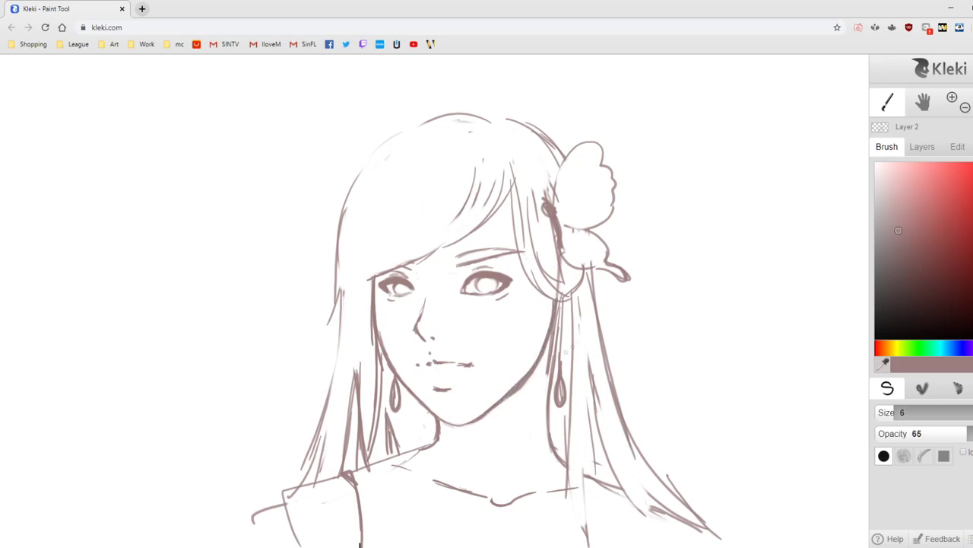
key(e)
drag(373, 274, 375, 347)
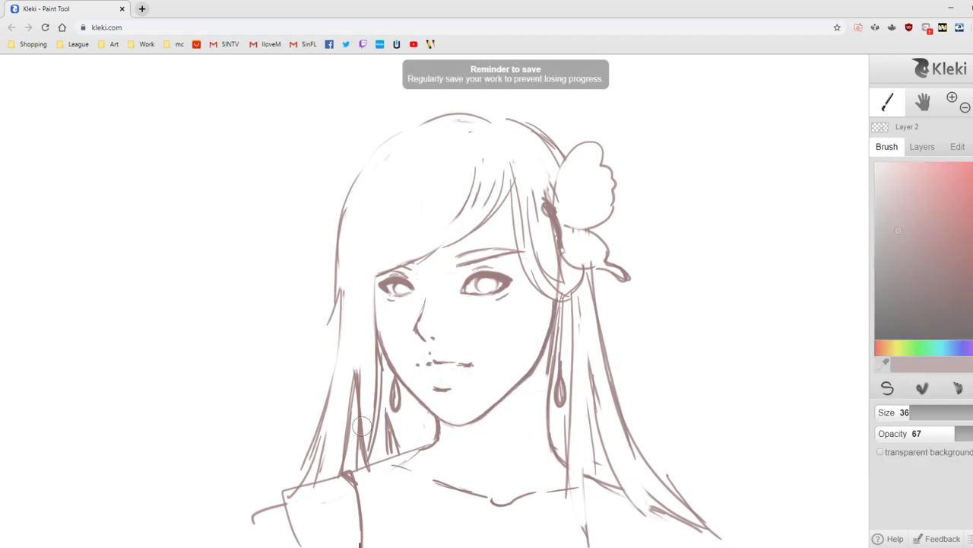
mouse_move(483, 405)
mouse_down()
mouse_move(529, 368)
mouse_move(476, 421)
mouse_up()
Step: Set the brush opacity to 33, strengthen the right jaw and sketch the shadow edge on the neck below the chin
key(b)
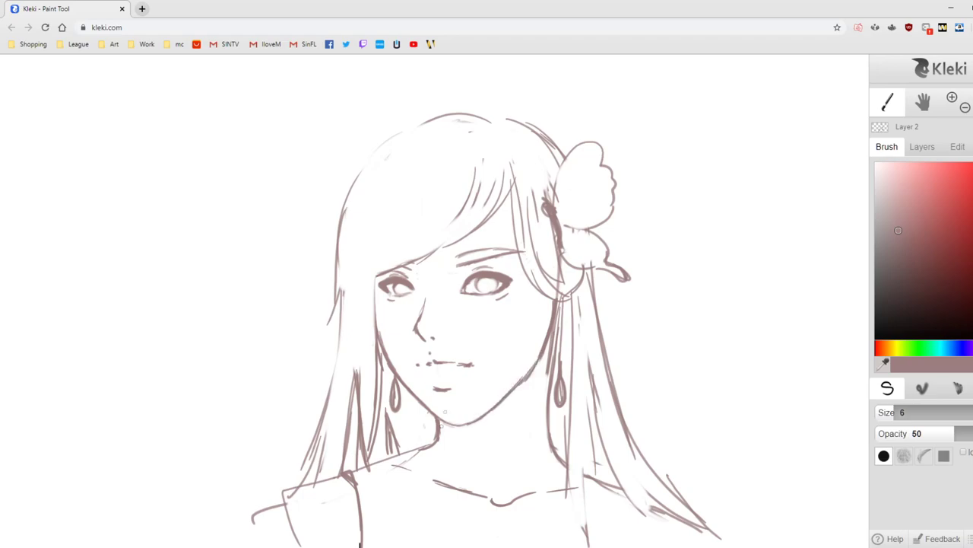
click(938, 434)
drag(553, 304, 516, 385)
drag(544, 341, 518, 382)
drag(440, 435, 545, 362)
drag(553, 327, 535, 381)
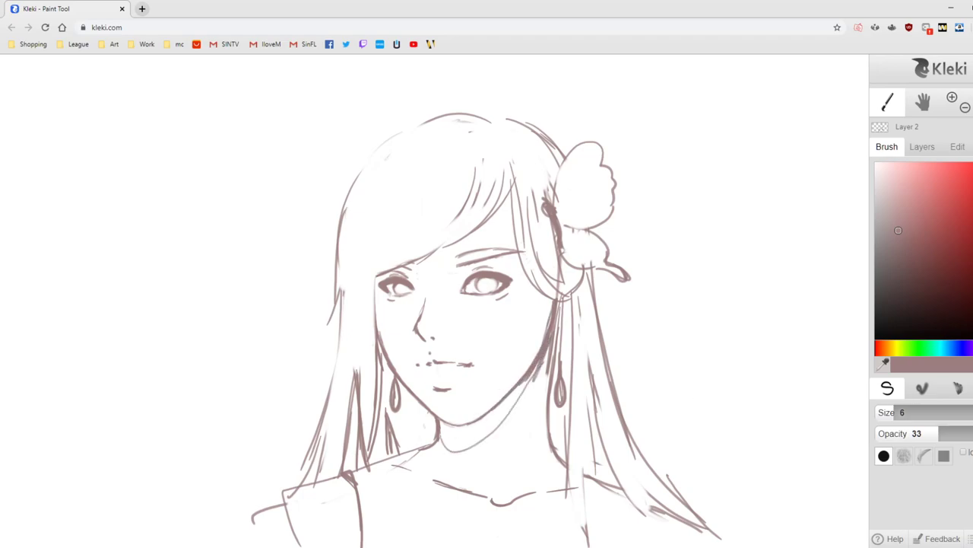
drag(549, 345, 472, 447)
Step: Draw long curved strands sweeping from the hair parting across the fringe and down past the left cheek
drag(510, 142, 420, 212)
drag(505, 164, 381, 272)
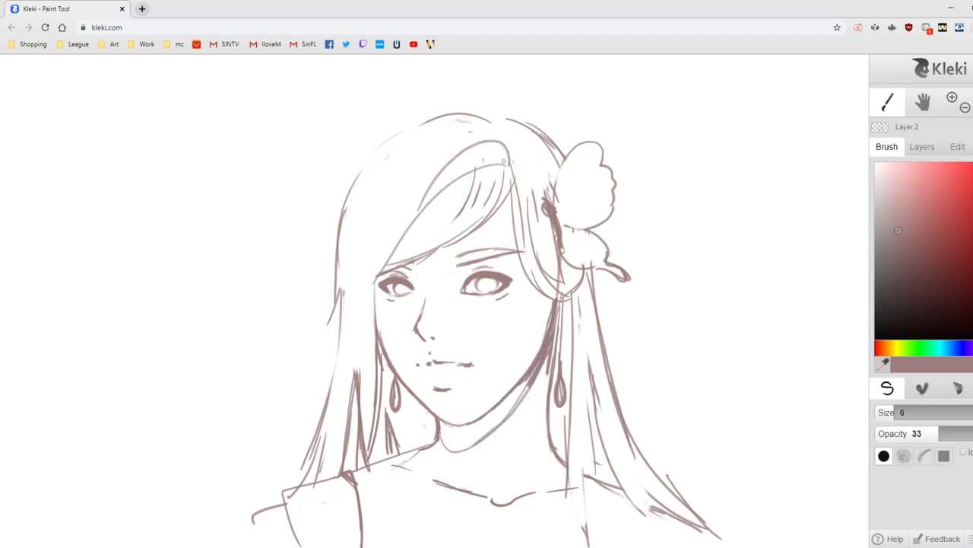
drag(503, 135, 357, 320)
drag(396, 251, 373, 388)
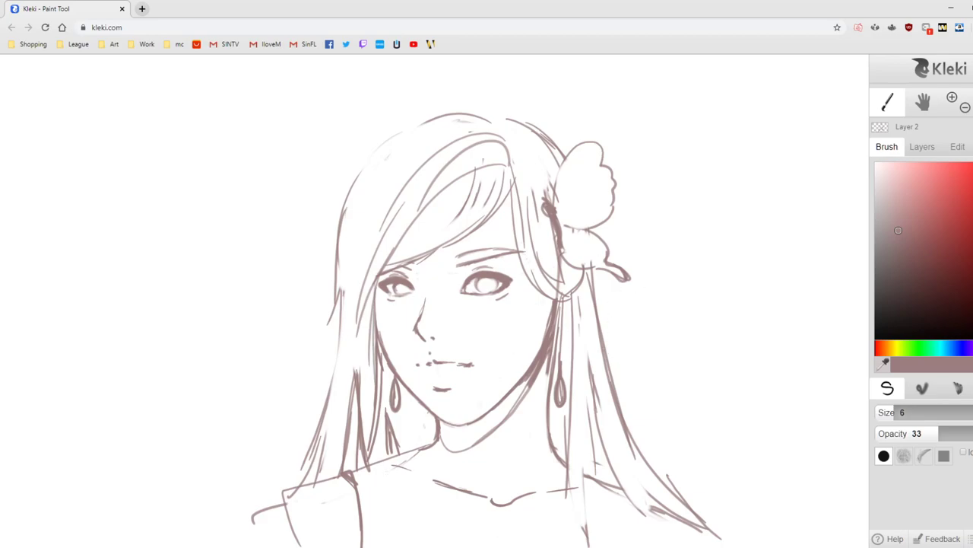
Step: Set the brush to size 2.4 and opacity 83 and draw fine eyelashes around both eyes
click(884, 412)
click(972, 434)
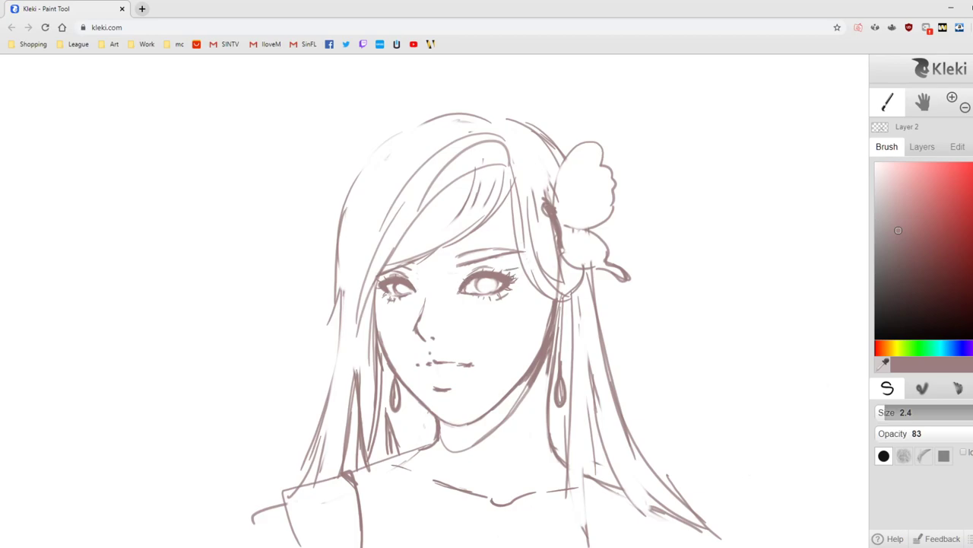
Step: Try the thin brush with a few zigzag strokes in the blank area beside the long hair and undo them
mouse_move(746, 418)
mouse_down()
mouse_move(789, 339)
mouse_move(836, 380)
mouse_up()
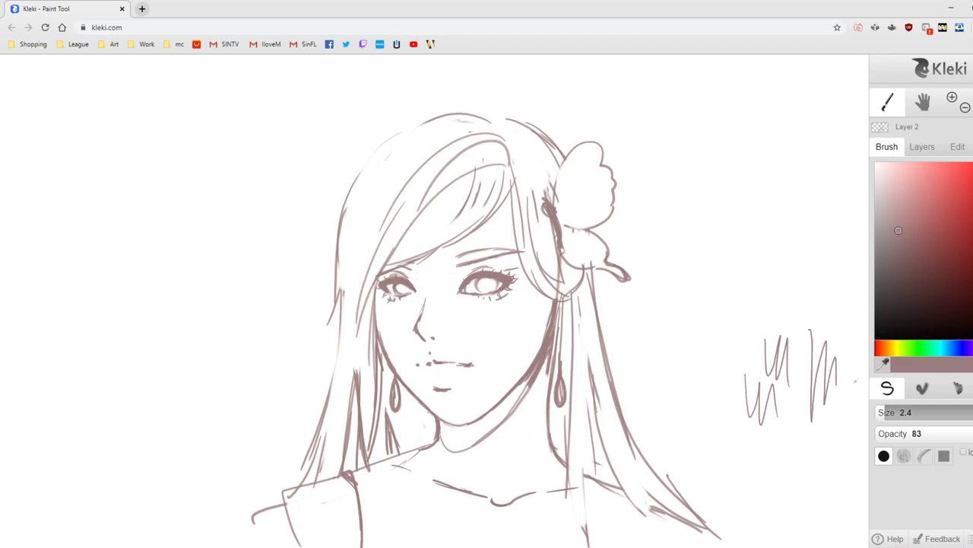
key(ctrl+z)
key(ctrl+z)
key(ctrl+z)
Step: Scribble straight, curved and wavy test strokes on the blank canvas beside the portrait and undo the scribbles
mouse_move(767, 330)
mouse_down()
mouse_move(708, 393)
mouse_move(810, 370)
mouse_up()
drag(788, 278, 829, 274)
mouse_move(819, 283)
mouse_down()
mouse_move(832, 323)
mouse_move(834, 502)
mouse_up()
drag(788, 283, 807, 466)
drag(766, 228, 803, 308)
drag(793, 216, 813, 308)
drag(735, 267, 756, 205)
drag(756, 228, 810, 196)
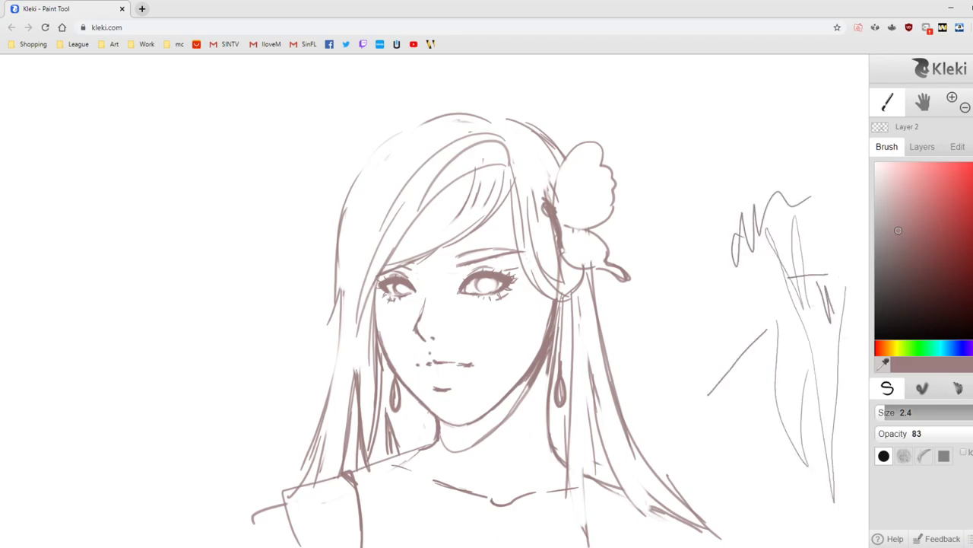
key(ctrl+z)
key(ctrl+z)
key(ctrl+z)
key(ctrl+z)
key(ctrl+z)
key(ctrl+z)
key(ctrl+z)
key(ctrl+z)
key(ctrl+z)
key(ctrl+z)
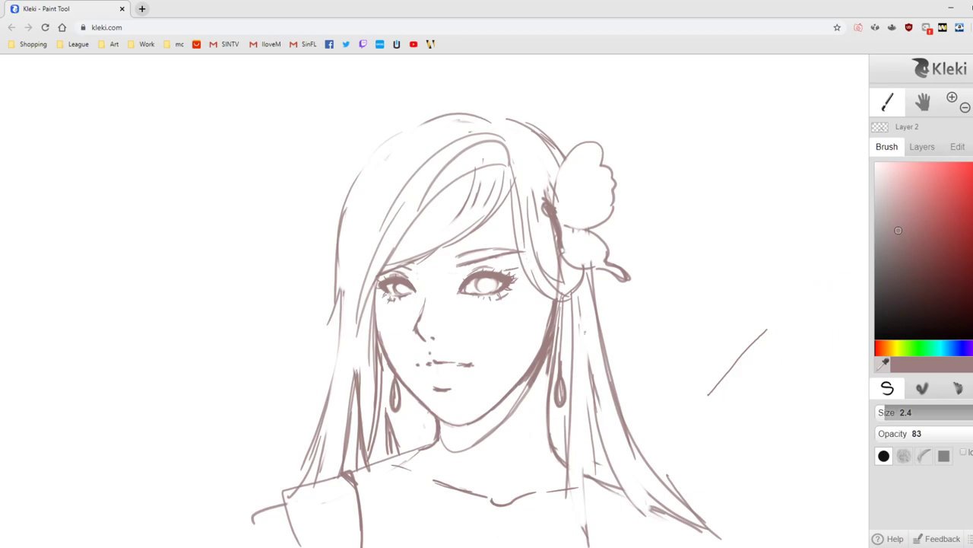
Step: Erase the excess shading along the right jaw and the outer end of the neck shadow line
key(e)
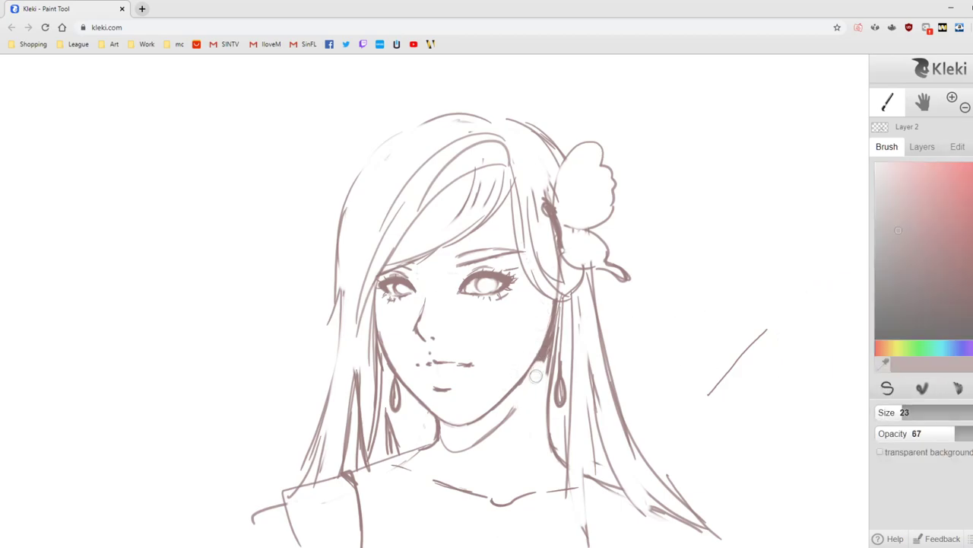
drag(538, 373, 551, 336)
drag(514, 408, 503, 421)
drag(559, 310, 552, 338)
Step: Redraw the right cheek contour and add thin curved strands below the butterfly ornament
key(b)
drag(528, 283, 571, 317)
mouse_move(541, 296)
mouse_down()
mouse_move(581, 300)
mouse_move(543, 353)
mouse_up()
drag(557, 318, 550, 367)
click(965, 108)
click(952, 97)
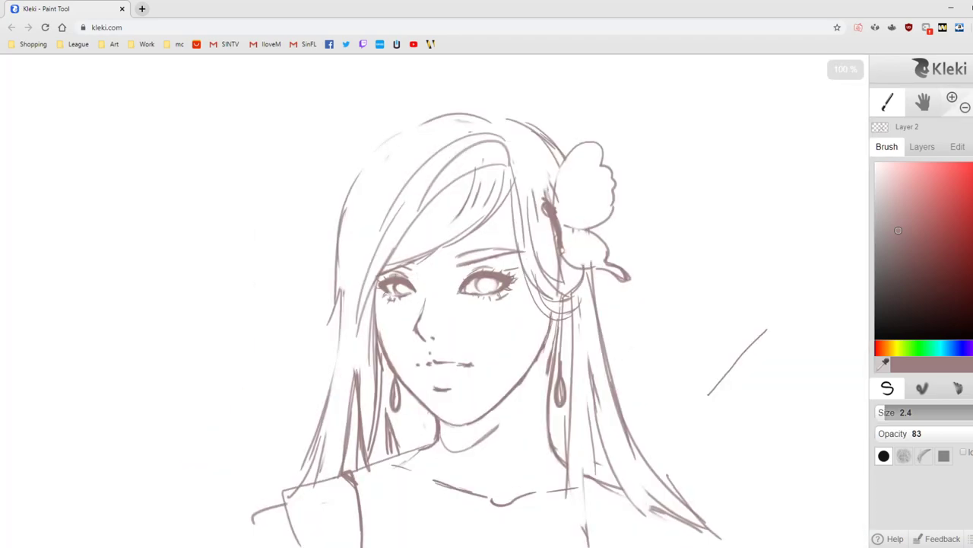
Step: Set the brush to size 6.6 and opacity 67 and darken the hair strands along the left cheek
click(895, 412)
click(968, 433)
drag(379, 257, 360, 390)
drag(374, 281, 369, 408)
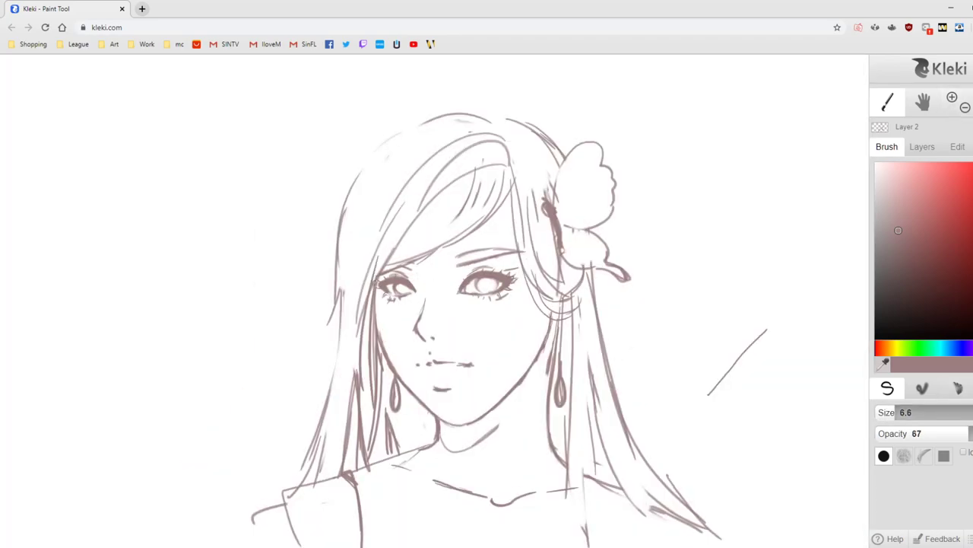
drag(374, 300, 389, 365)
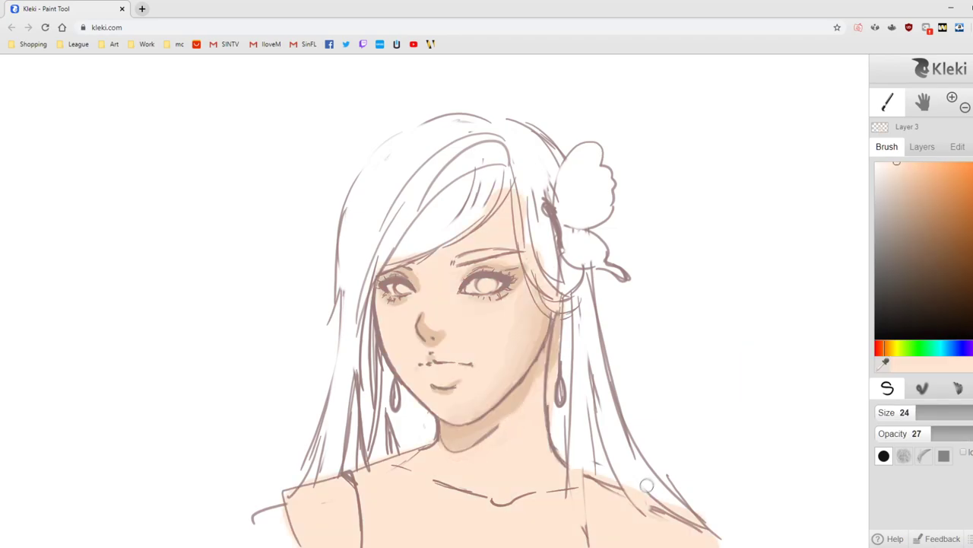
Step: Paint salmon blush below the left eye and colour the lips with the blending brush at size 26 and opacity 48
click(879, 348)
click(938, 174)
mouse_move(378, 295)
mouse_down()
mouse_move(385, 321)
mouse_move(400, 306)
mouse_up()
drag(960, 434, 931, 433)
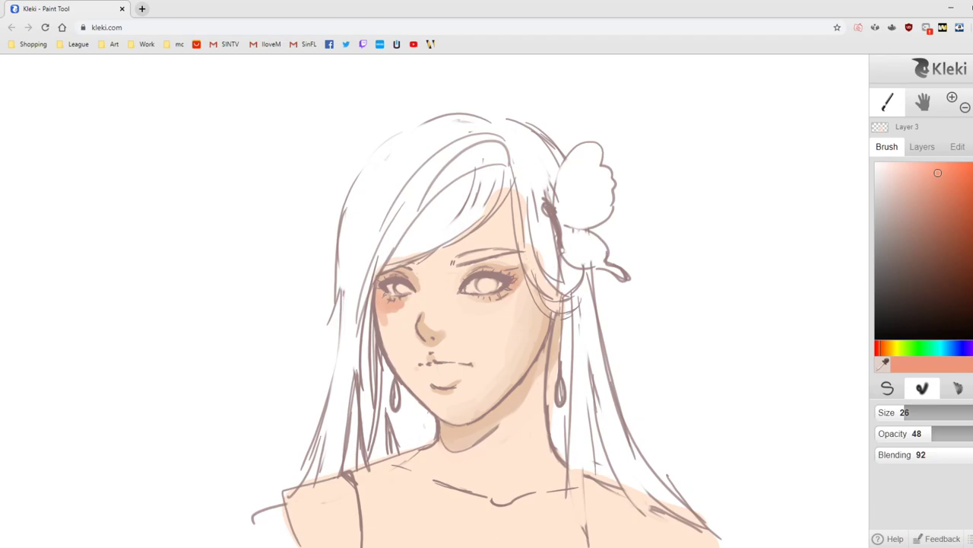
mouse_move(438, 356)
mouse_down()
mouse_move(426, 362)
mouse_move(465, 365)
mouse_move(432, 368)
mouse_move(457, 363)
mouse_move(445, 358)
mouse_move(444, 372)
mouse_up()
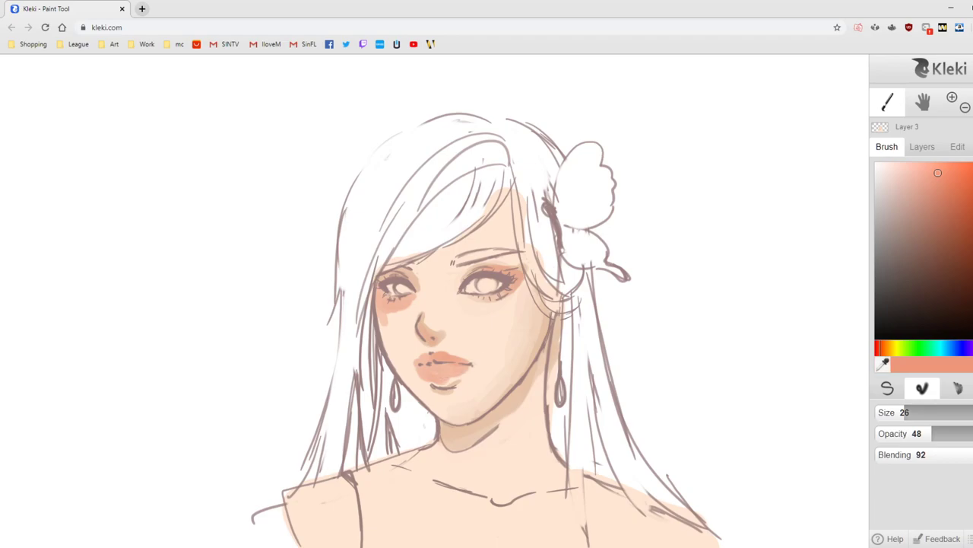
Step: Sample the skin tone below the right eye and blend out the blush on the left cheek
alt+click(475, 305)
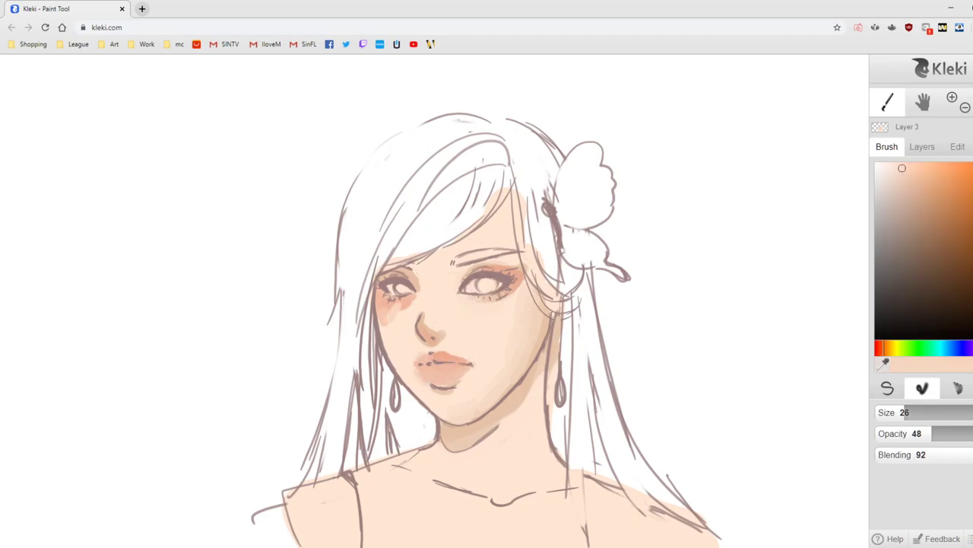
drag(403, 306, 387, 330)
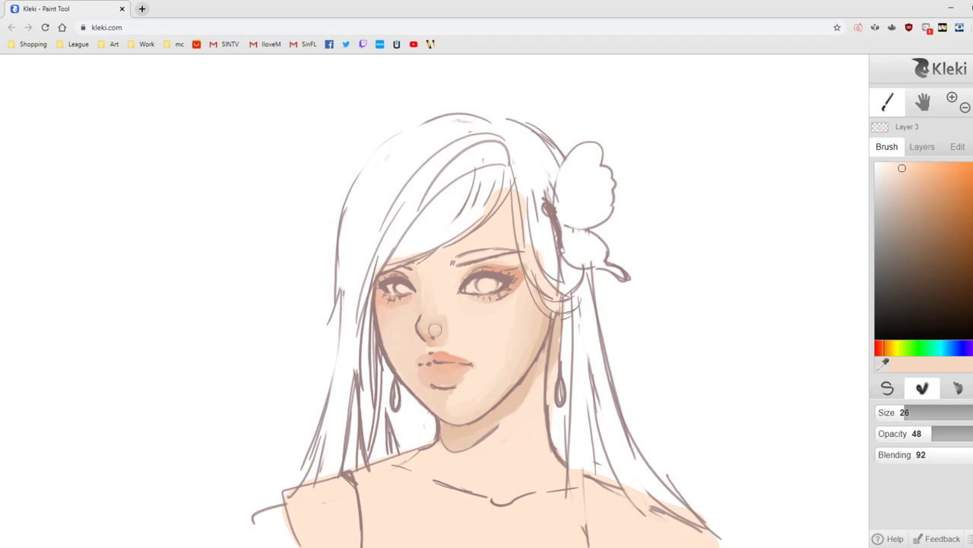
Step: Shade the right eye's outer lid in dark brown, set the opacity to 60 and clean up with the light skin tone
click(959, 239)
alt+click(509, 274)
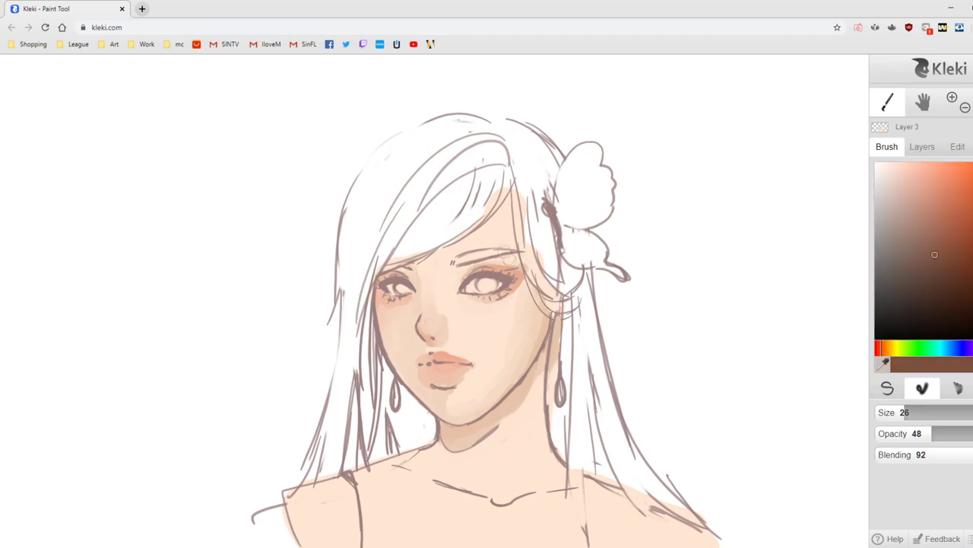
drag(492, 274, 515, 278)
click(947, 433)
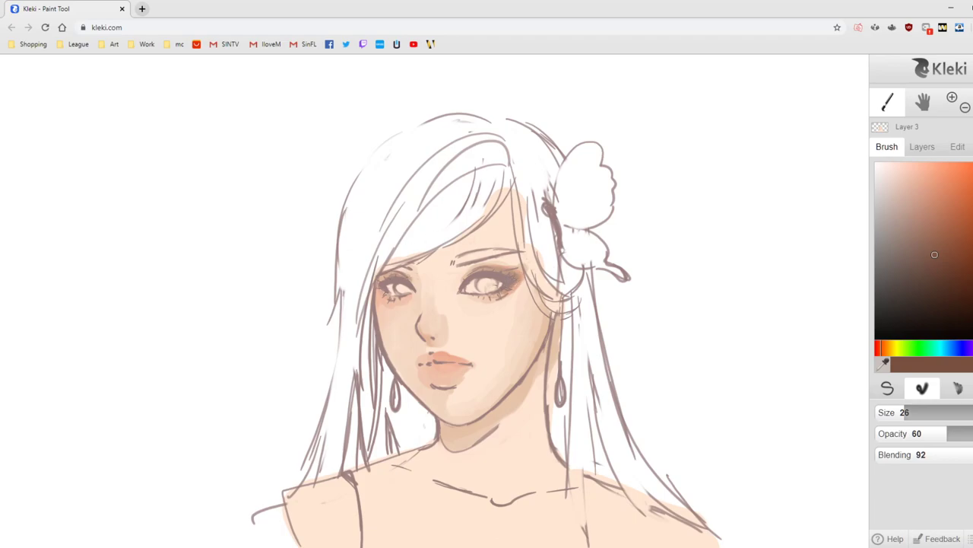
click(883, 365)
click(489, 324)
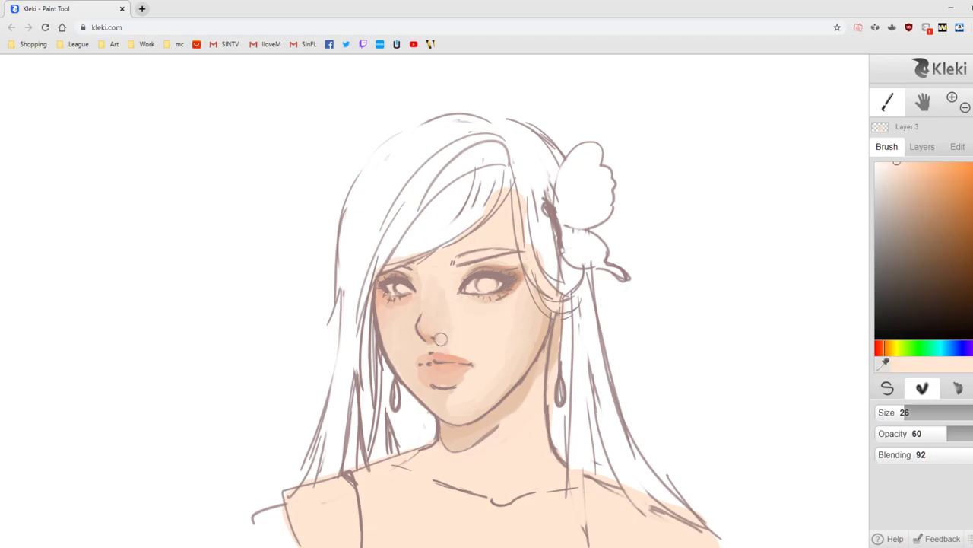
Step: Sample the darker peach beside the nose, lower the opacity to 33 and shade the right cheek
alt+click(424, 334)
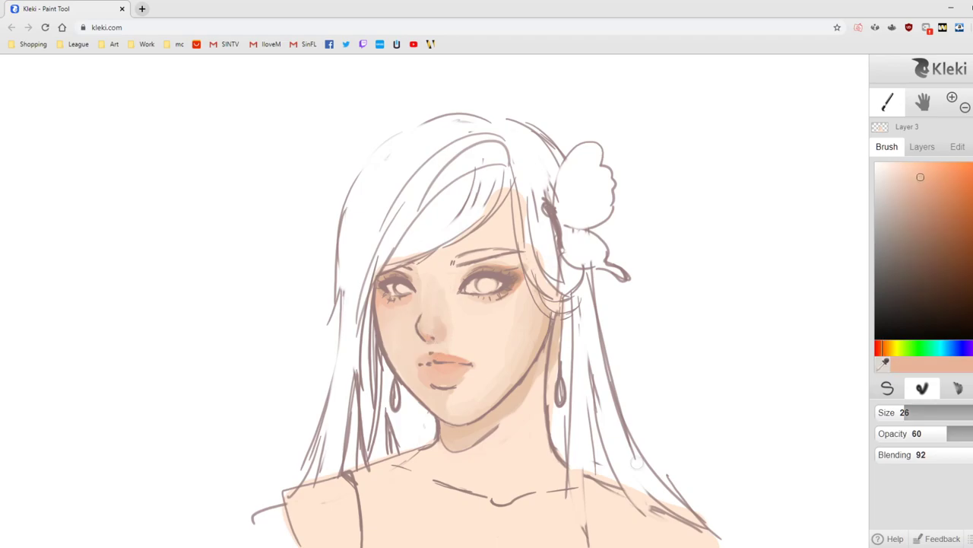
mouse_move(512, 299)
mouse_down()
mouse_move(512, 318)
mouse_move(528, 289)
mouse_move(499, 326)
mouse_up()
click(918, 434)
drag(918, 433, 914, 433)
mouse_move(515, 310)
mouse_down()
mouse_move(505, 332)
mouse_move(525, 319)
mouse_up()
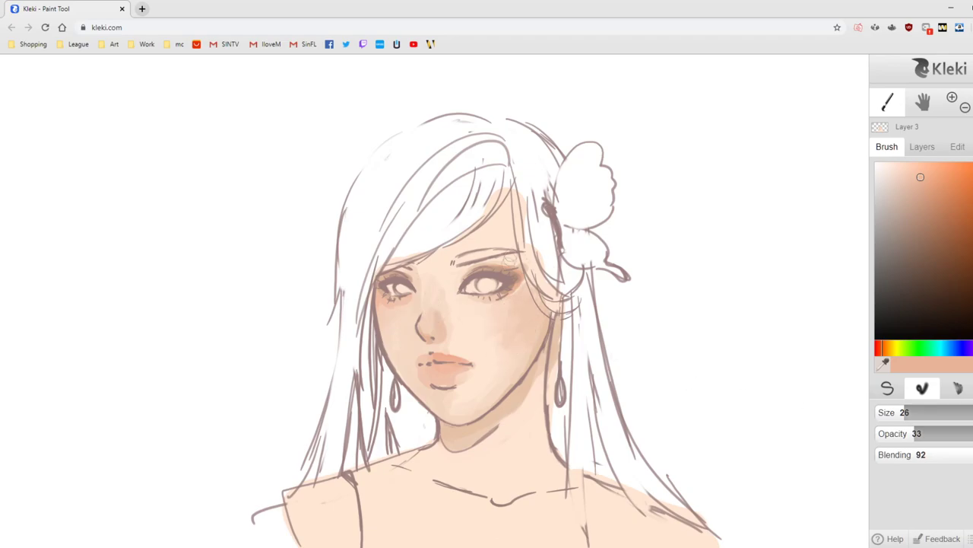
Step: Apply a Triangle Blur with radius 10 to Layer 3 and add a new layer above it
click(922, 146)
click(958, 146)
click(961, 280)
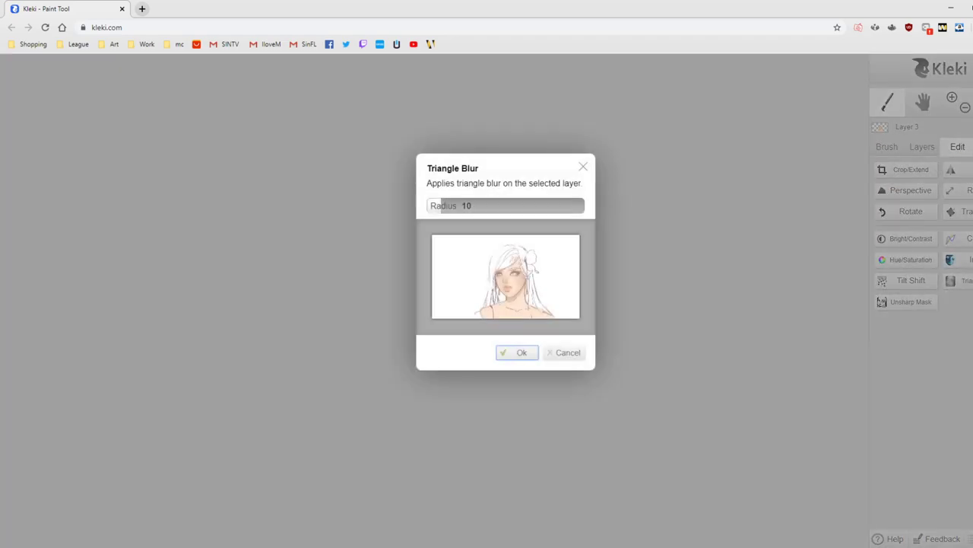
click(517, 353)
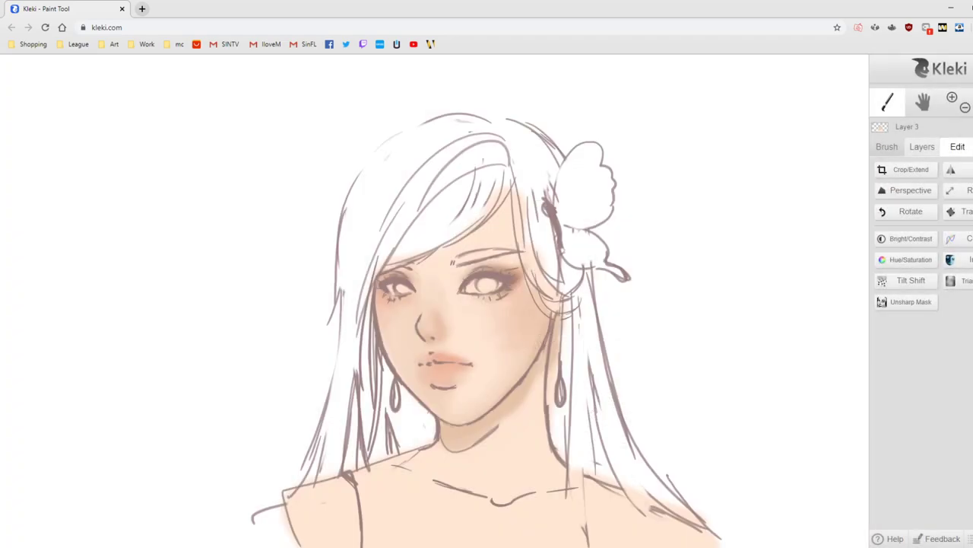
click(923, 146)
click(885, 167)
Step: Choose a light pink, set the brush size to 95 and paint blush on both cheeks, the nose and the lips
click(888, 147)
click(937, 166)
click(877, 349)
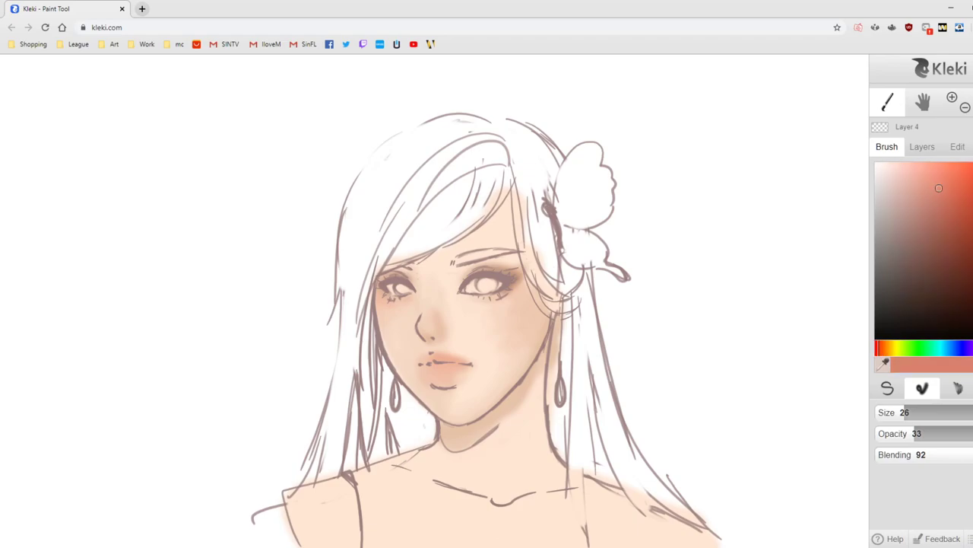
click(917, 163)
click(932, 413)
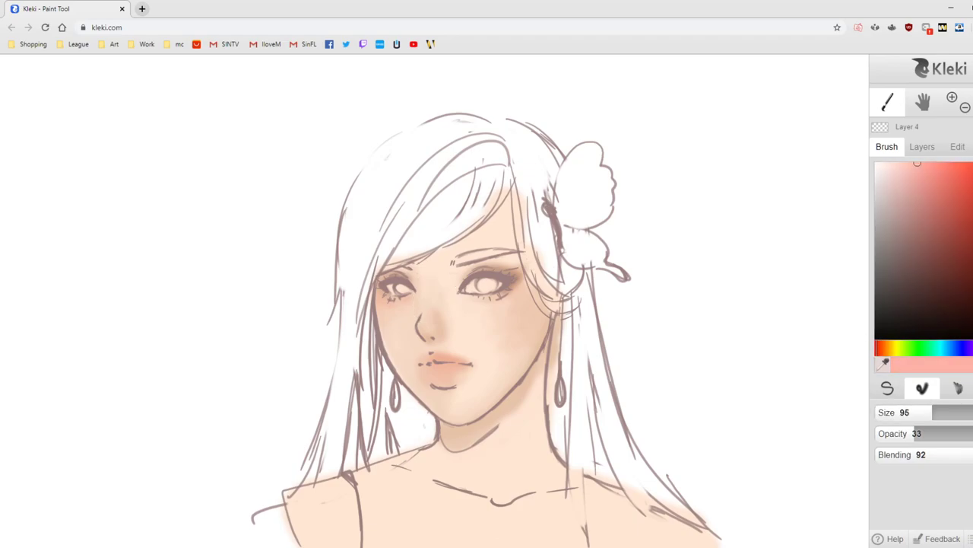
click(898, 434)
drag(526, 306, 500, 314)
drag(388, 311, 390, 318)
click(432, 323)
click(441, 368)
drag(506, 313, 530, 322)
Step: Soften the blush on Layer 4 with a Triangle Blur using a radius well above 10
click(958, 146)
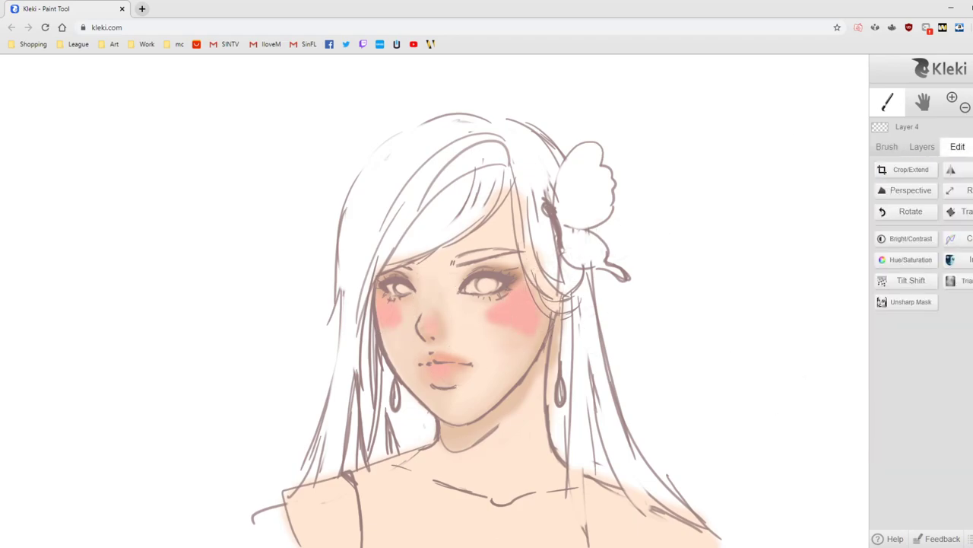
click(962, 280)
drag(456, 204, 517, 204)
click(514, 350)
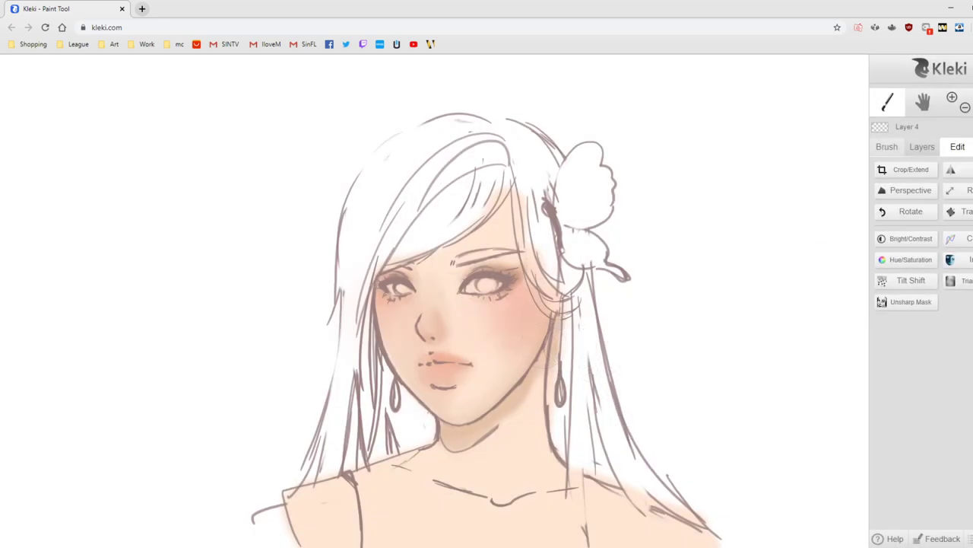
Step: Try a white highlight on the nose, switching to the pen brush at size 24 and opacity 33
click(886, 146)
click(885, 166)
click(889, 412)
drag(900, 433, 937, 433)
click(876, 163)
click(423, 323)
click(886, 412)
click(888, 389)
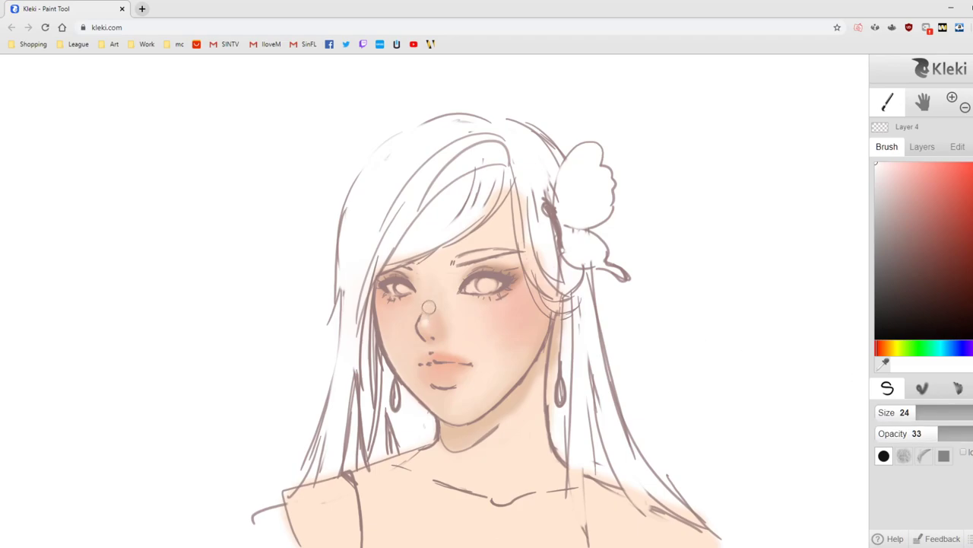
Step: Set the brush to size 12 and opacity 9 and paint near-white highlights on the lower lip and below the left eye
click(883, 164)
click(902, 433)
click(903, 412)
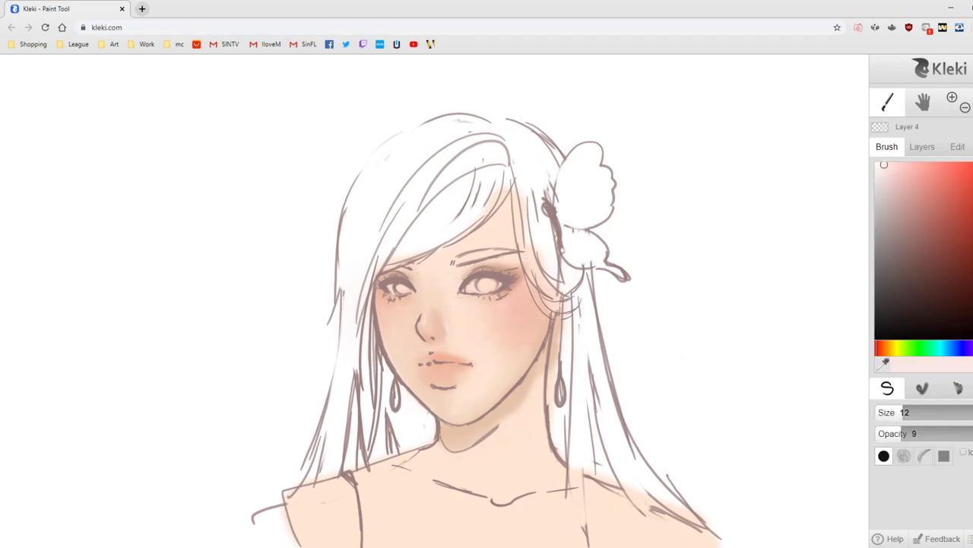
click(879, 162)
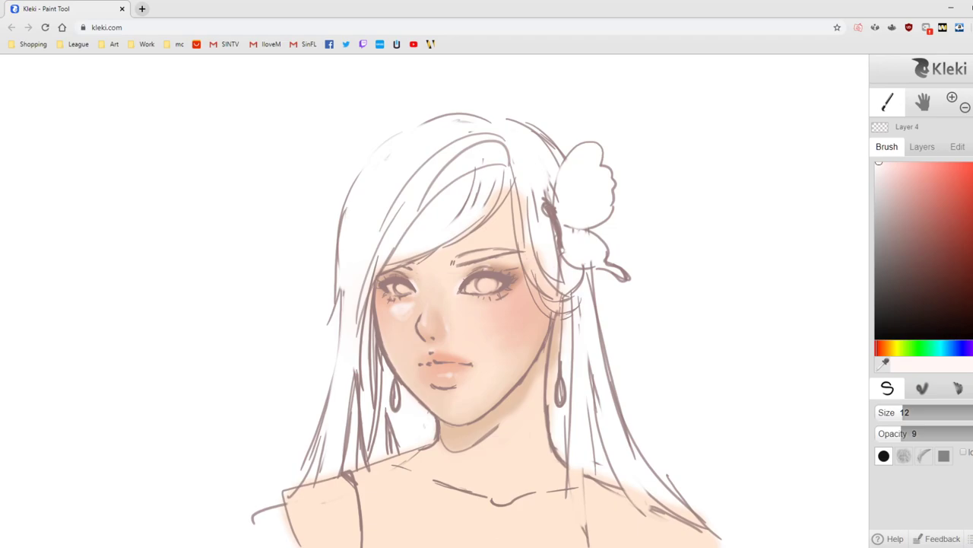
drag(391, 303, 413, 317)
Step: Sample the skin tone, enlarge the brush to size 32 and deepen the right eye's outer shadow with a muted reddish brown
alt+click(466, 328)
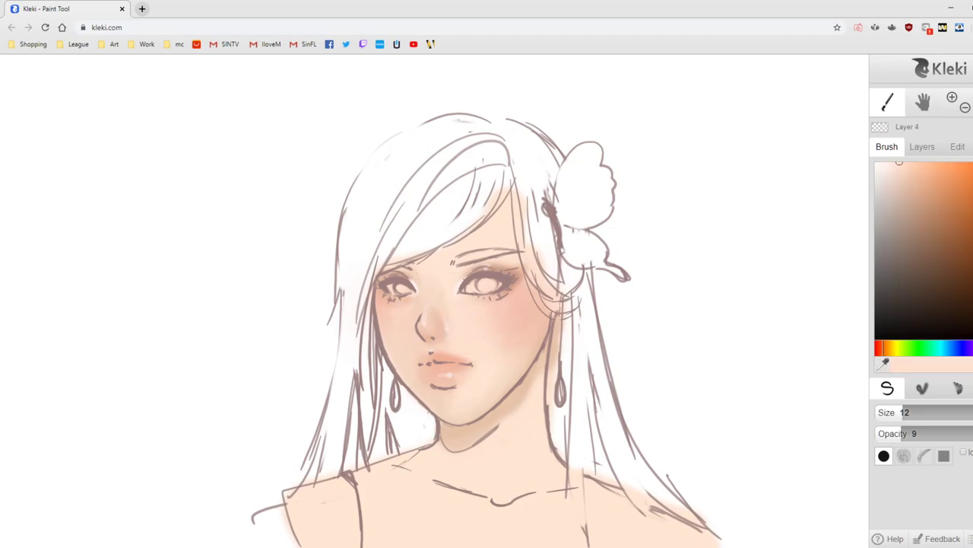
key(bracketright)
key(bracketright)
key(bracketright)
key(bracketright)
key(bracketright)
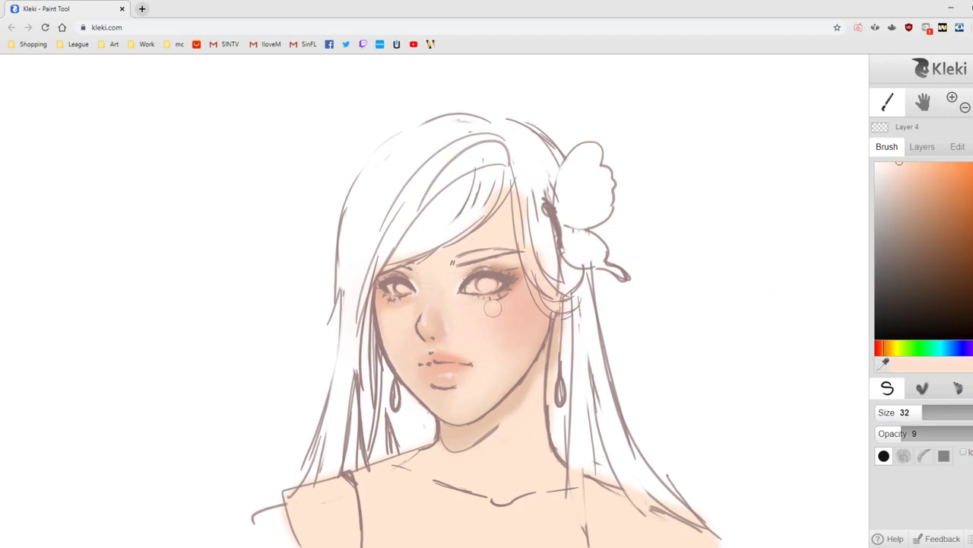
click(939, 229)
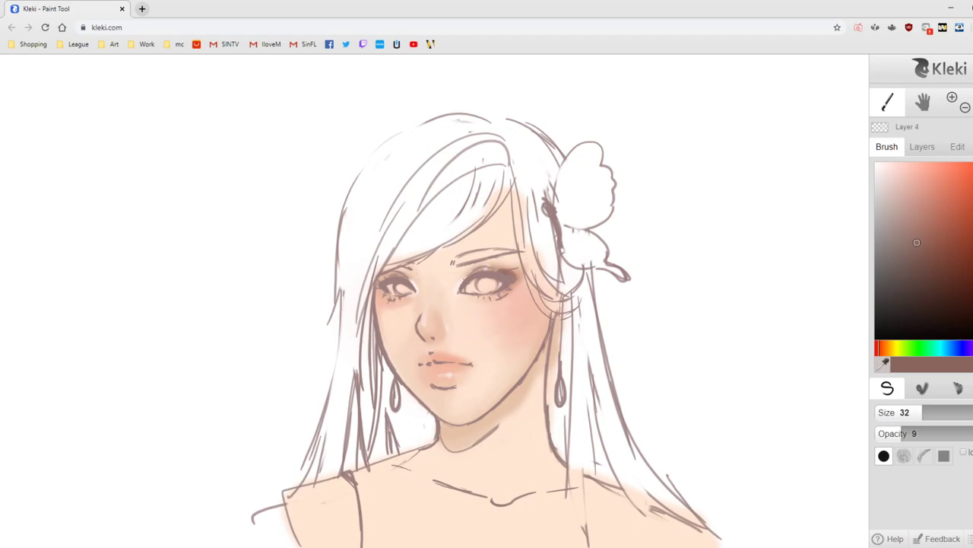
Step: Set the square brush to size 58 and opacity 47 and fill the fringe and crown in muted dark slate blue on Layer 4
drag(916, 242, 852, 160)
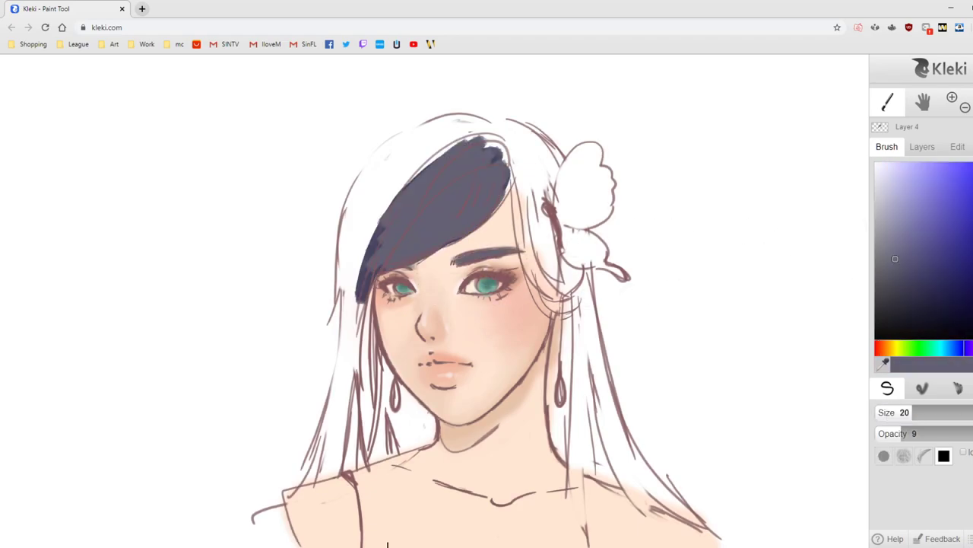
key(])
key(])
key(])
key(])
key(])
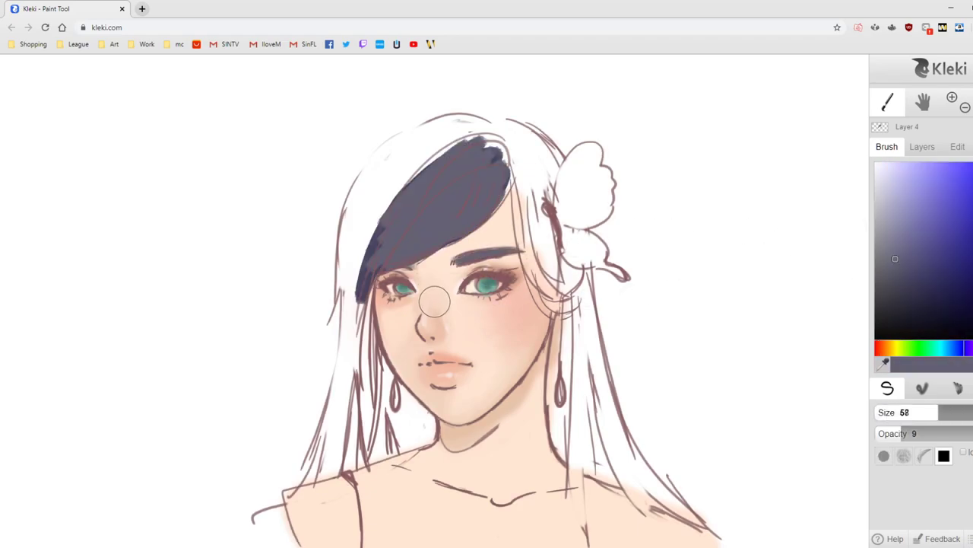
mouse_move(453, 140)
mouse_down()
mouse_move(354, 266)
mouse_move(351, 251)
mouse_up()
drag(902, 433, 953, 433)
mouse_move(372, 171)
mouse_down()
mouse_move(466, 129)
mouse_move(517, 152)
mouse_up()
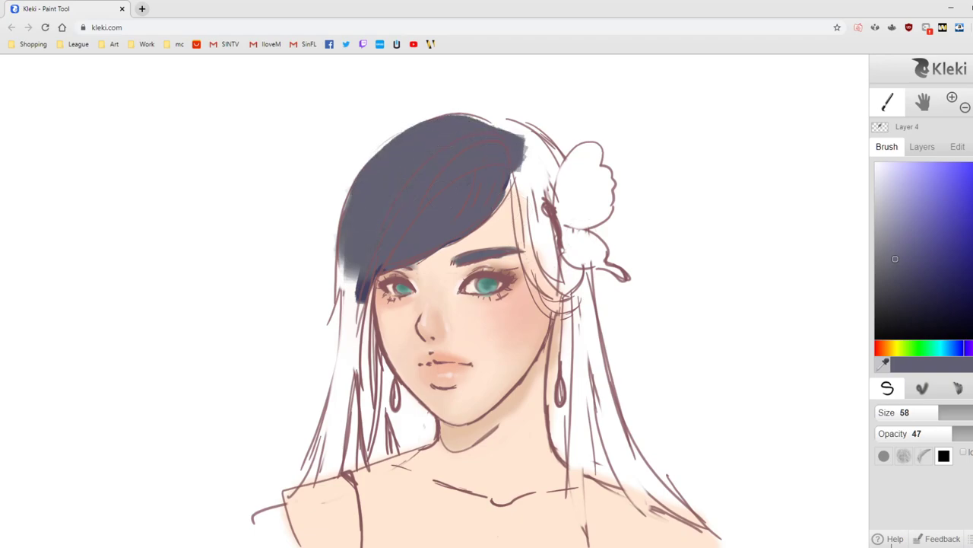
Step: Fill the left side of the hair in the same slate blue from the temple down to the shoulder
drag(346, 243, 361, 384)
mouse_move(349, 327)
mouse_down()
mouse_move(351, 369)
mouse_move(319, 470)
mouse_up()
drag(373, 399, 428, 435)
drag(385, 356, 411, 396)
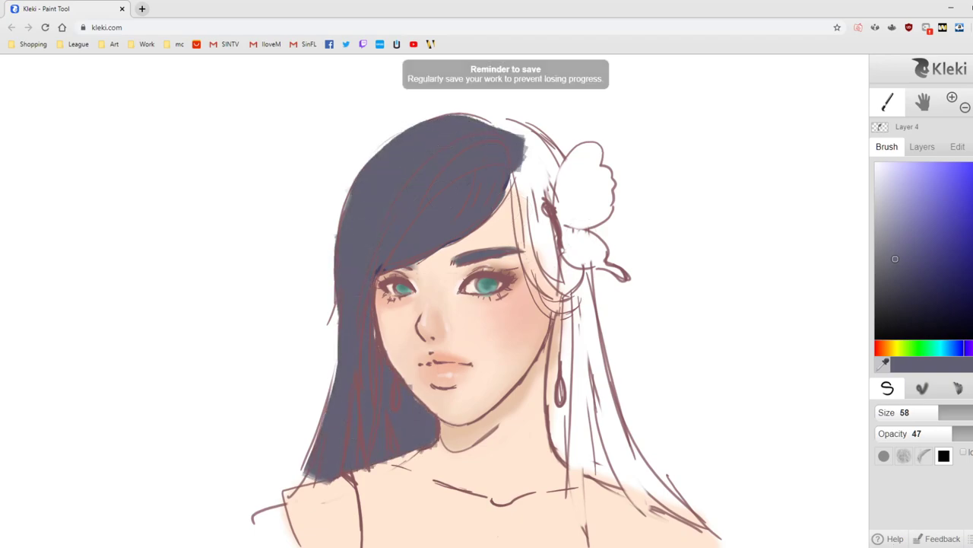
drag(386, 344, 418, 393)
Step: Fill the right side of the hair in slate blue from the crown past the shoulder, reducing the brush to size 38 for the lower strands
drag(508, 147, 567, 243)
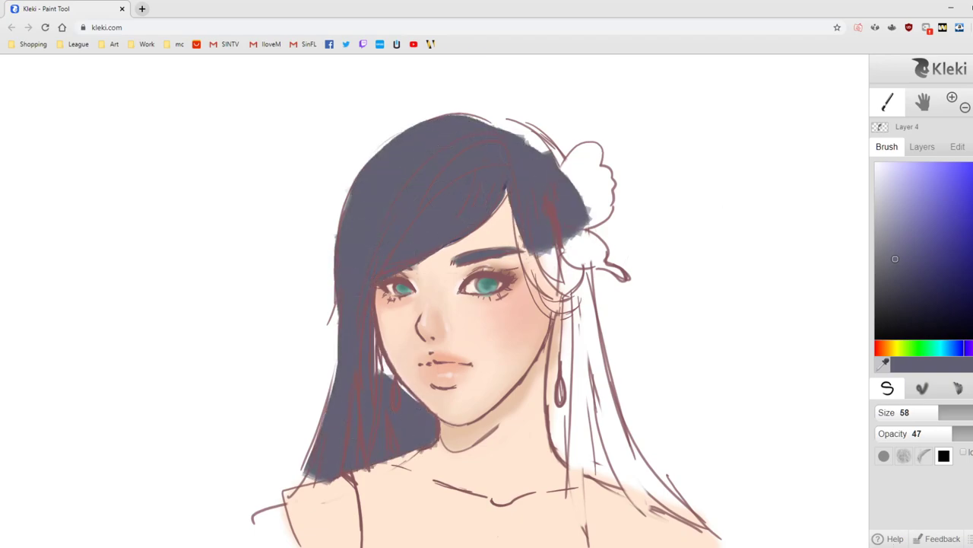
drag(468, 121, 567, 178)
drag(559, 140, 578, 342)
drag(574, 289, 578, 449)
drag(554, 388, 564, 457)
drag(938, 413, 926, 412)
mouse_move(559, 447)
mouse_down()
mouse_move(578, 475)
mouse_move(580, 543)
mouse_up()
key(ctrl+z)
mouse_move(584, 456)
mouse_down()
mouse_move(582, 419)
mouse_move(581, 542)
mouse_up()
drag(595, 343, 615, 467)
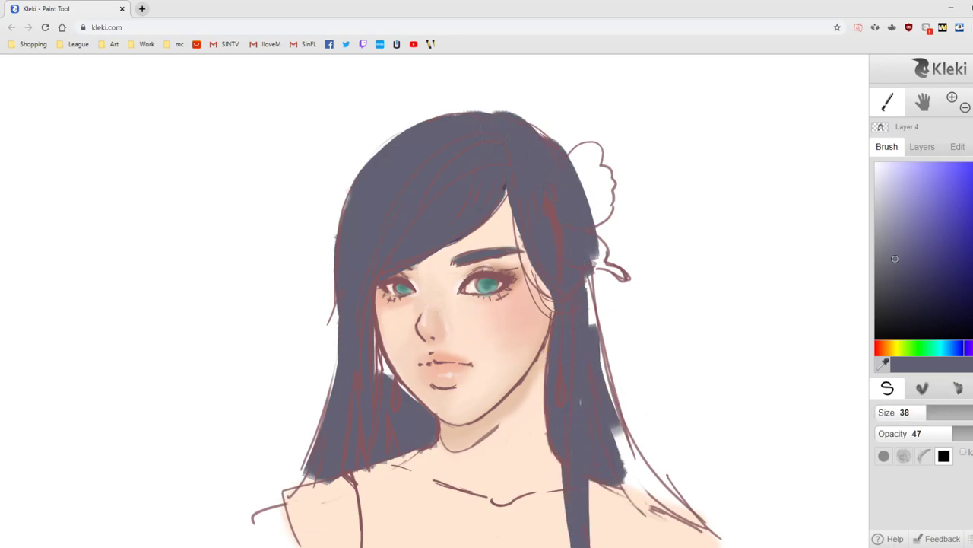
Step: Extend the slate blue to the hair's outer edges and tips, and fill the strand beside the right cheek
drag(591, 283, 643, 486)
drag(627, 481, 691, 516)
drag(381, 350, 387, 373)
drag(310, 461, 300, 480)
drag(331, 351, 310, 453)
mouse_move(346, 216)
mouse_down()
mouse_move(364, 171)
mouse_move(452, 121)
mouse_move(340, 334)
mouse_up()
drag(339, 301, 328, 410)
drag(442, 122, 552, 143)
mouse_move(521, 214)
mouse_down()
mouse_move(545, 282)
mouse_move(537, 319)
mouse_up()
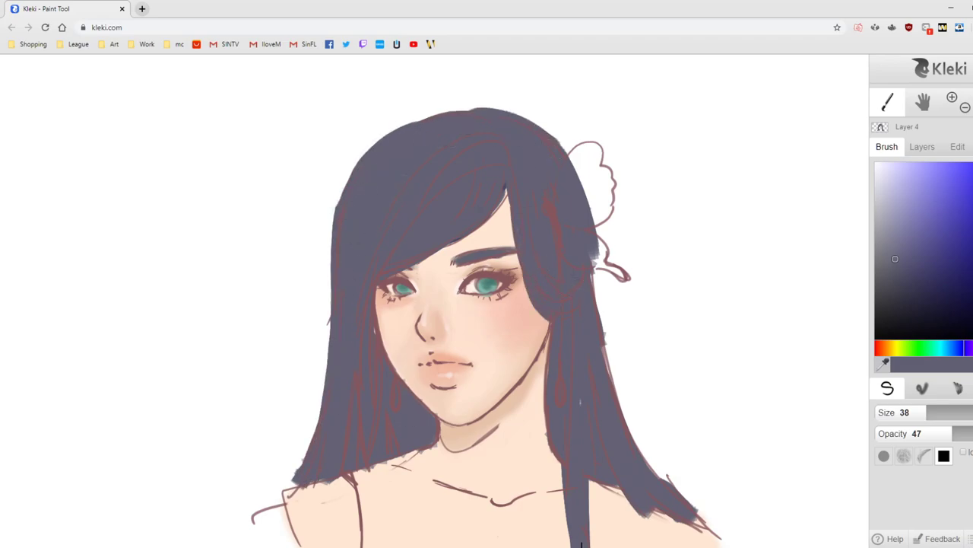
Step: Pick a lighter slate blue, lower the opacity to 8 and brush soft highlights over the fringe, crown and left-side strands
click(905, 179)
drag(403, 168, 390, 190)
drag(951, 434, 900, 434)
mouse_move(382, 158)
mouse_down()
mouse_move(369, 174)
mouse_move(403, 213)
mouse_up()
click(904, 228)
drag(455, 189, 427, 230)
drag(491, 200, 433, 241)
mouse_move(368, 184)
mouse_down()
mouse_move(346, 242)
mouse_move(353, 363)
mouse_up()
drag(353, 357, 315, 465)
drag(367, 380, 367, 429)
drag(520, 188, 532, 260)
drag(490, 167, 455, 197)
drag(447, 146, 409, 178)
drag(411, 132, 382, 160)
mouse_move(415, 217)
mouse_down()
mouse_move(368, 278)
mouse_move(390, 265)
mouse_up()
drag(345, 337, 339, 395)
Step: Add Layer 5 above the line art and glaze the lighter blue over the fringe and left-side hair
click(923, 146)
click(927, 190)
click(882, 169)
click(887, 147)
drag(474, 174, 413, 227)
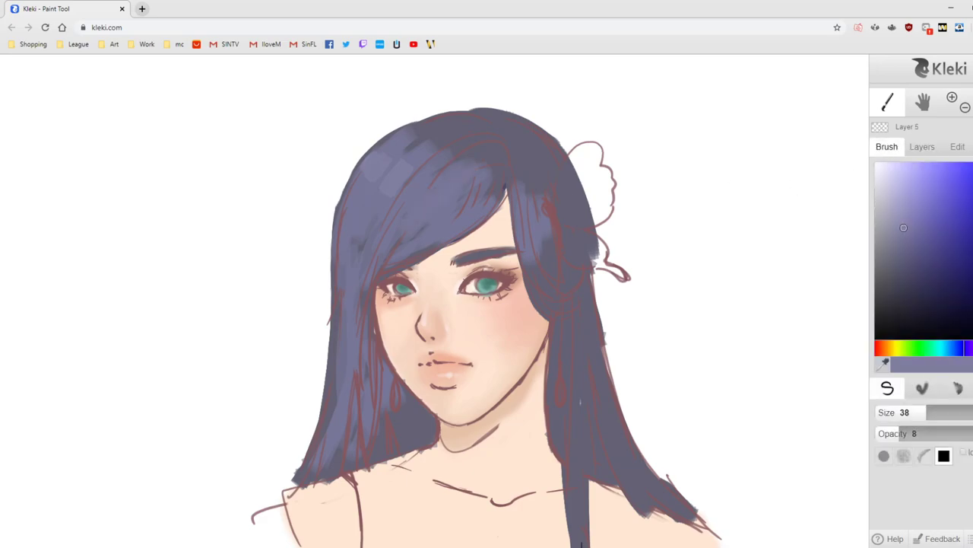
drag(457, 146, 391, 213)
drag(342, 214, 336, 284)
drag(390, 240, 356, 417)
drag(335, 376, 313, 443)
Step: Glaze the lighter blue over the right-side strands, the lower left tips and the remaining sketch lines in the fringe
drag(521, 210, 569, 298)
drag(554, 260, 572, 481)
mouse_move(575, 357)
mouse_down()
mouse_move(575, 541)
mouse_move(632, 498)
mouse_up()
drag(585, 300, 662, 525)
drag(599, 338, 641, 480)
drag(368, 350, 365, 453)
drag(379, 415, 388, 451)
drag(327, 458, 293, 512)
drag(315, 427, 279, 520)
drag(345, 460, 345, 543)
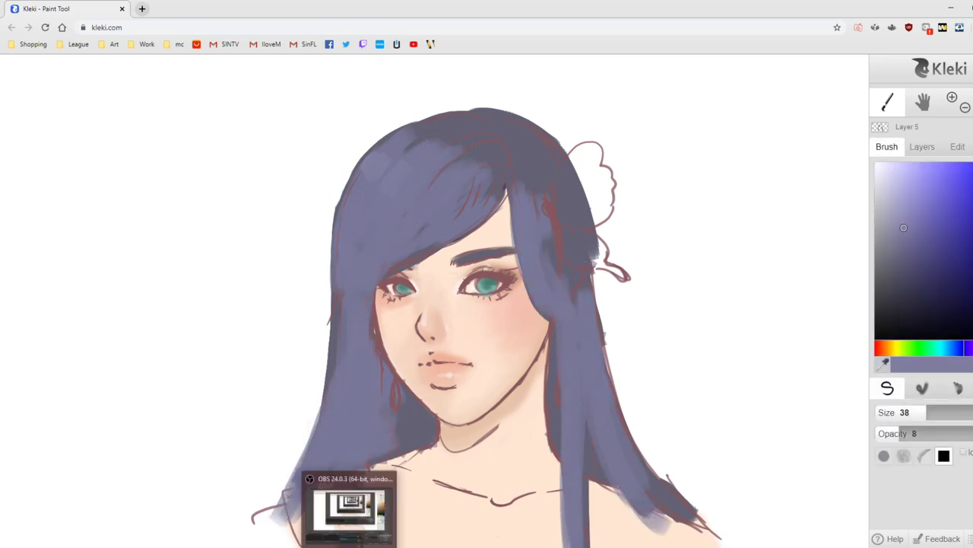
drag(429, 251, 386, 273)
drag(374, 306, 375, 362)
drag(513, 143, 466, 202)
mouse_move(494, 133)
mouse_down()
mouse_move(445, 140)
mouse_move(482, 198)
mouse_move(412, 250)
mouse_up()
Step: Pick a deeper, more saturated blue and paint shadow strands through the fringe and down the left temple
click(939, 254)
mouse_move(502, 132)
mouse_down()
mouse_move(464, 181)
mouse_move(406, 204)
mouse_up()
mouse_move(467, 128)
mouse_down()
mouse_move(390, 168)
mouse_move(367, 263)
mouse_up()
drag(364, 205, 347, 333)
drag(441, 234, 370, 272)
mouse_move(516, 142)
mouse_down()
mouse_move(531, 201)
mouse_move(524, 239)
mouse_up()
Step: Paint deep blue shadow strands along the right of the crown, beside the cheek and down the right-side hair
drag(502, 123, 563, 155)
drag(517, 184, 556, 318)
drag(556, 246, 558, 538)
drag(570, 341, 572, 545)
drag(581, 330, 657, 521)
Step: Switch to the blending brush at size 32, opacity 47 and blending 92 and blend strands through the fringe on Layer 5
click(923, 146)
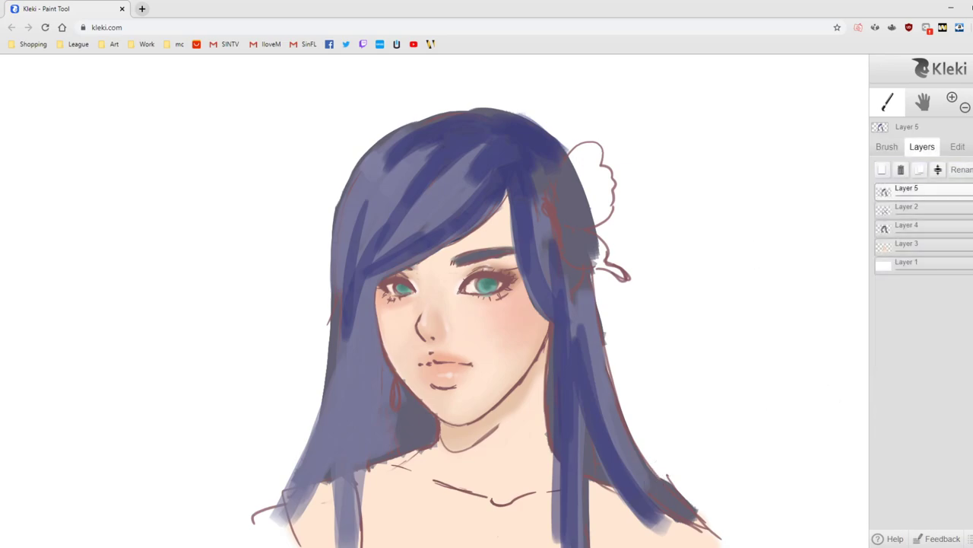
click(887, 146)
click(922, 388)
key(bracketleft)
key(bracketleft)
drag(422, 204, 373, 260)
drag(486, 180, 388, 270)
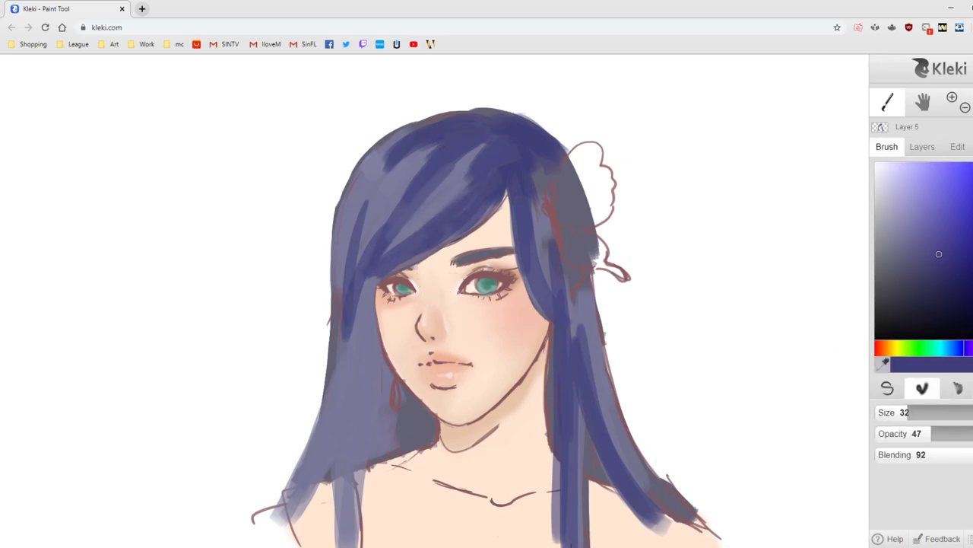
Step: Blend deep blue strands over the left of the crown and down the left-side hair to its tips
drag(430, 146, 378, 211)
drag(411, 136, 364, 242)
drag(377, 154, 340, 255)
mouse_move(363, 280)
mouse_down()
mouse_move(340, 432)
mouse_move(309, 480)
mouse_up()
drag(332, 396, 289, 525)
drag(349, 329, 347, 545)
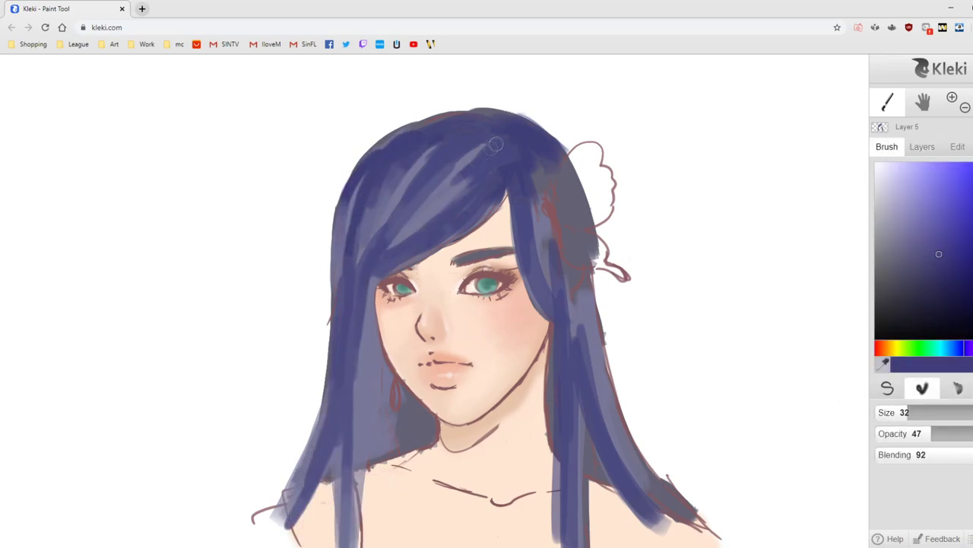
Step: Blend deep blue strokes into the fringe's lower edge, beside the right cheek and through the right-side strands
drag(494, 146, 392, 244)
drag(368, 279, 369, 361)
drag(525, 251, 536, 299)
drag(519, 216, 543, 311)
drag(551, 251, 554, 297)
drag(553, 353, 560, 525)
mouse_move(585, 300)
mouse_down()
mouse_move(574, 411)
mouse_move(593, 399)
mouse_up()
drag(604, 277, 597, 365)
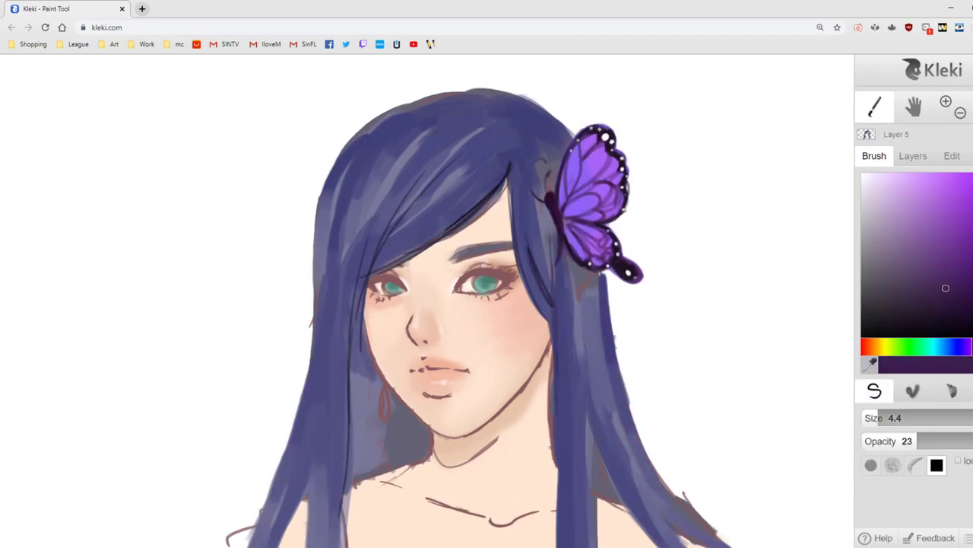
Step: Line the right-side hair strands in dark purple with the square pen at size 4.4, raising the opacity to 35
drag(551, 309, 551, 449)
drag(571, 257, 576, 543)
drag(553, 374, 556, 546)
drag(605, 280, 638, 464)
drag(621, 389, 678, 508)
click(933, 441)
drag(610, 360, 715, 543)
drag(585, 391, 589, 544)
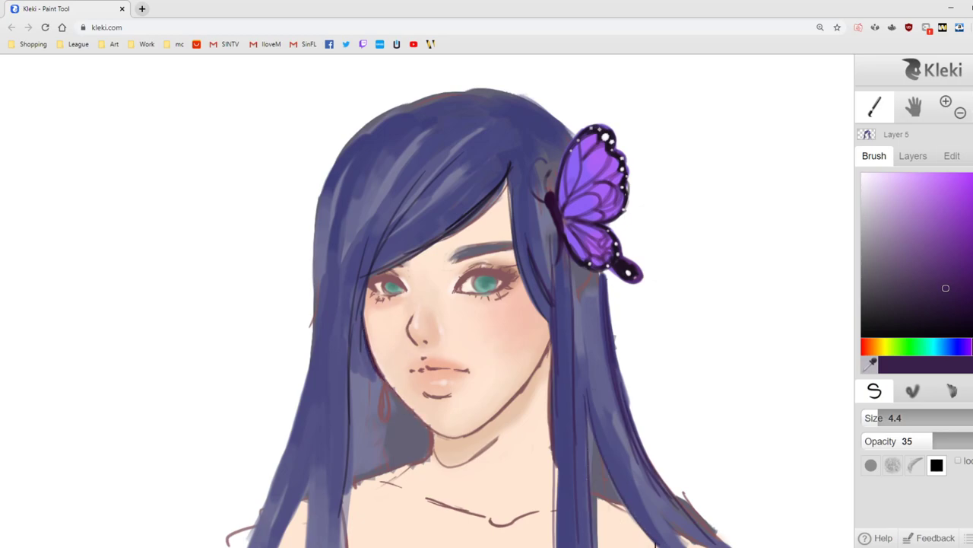
Step: Switch to the round brush tip, sample the butterfly's dark purple, darken it and outline the jaw and chin
alt+click(426, 335)
click(871, 464)
click(870, 365)
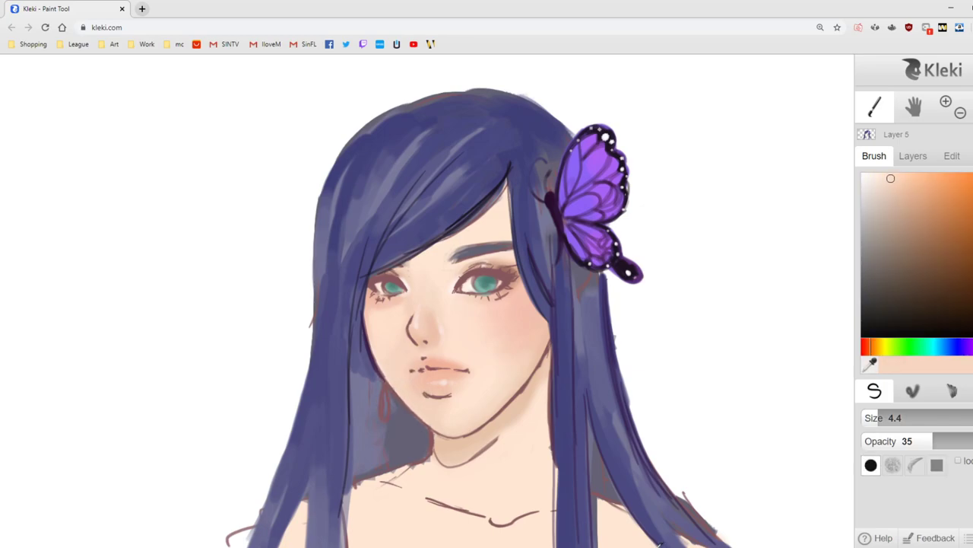
click(630, 267)
click(962, 311)
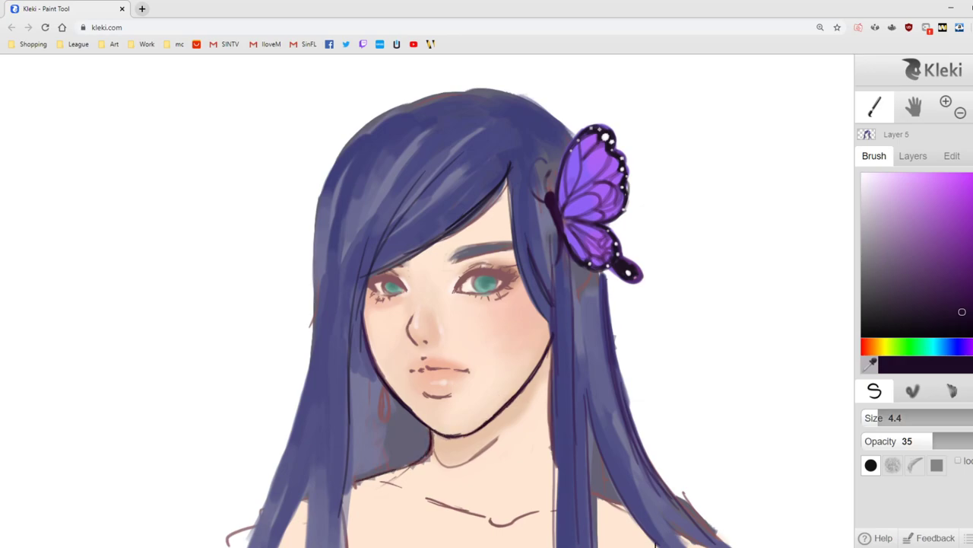
Step: Sample the skin tone and paint over the sketch line on the neck below the chin
key(e)
key(b)
alt+click(411, 397)
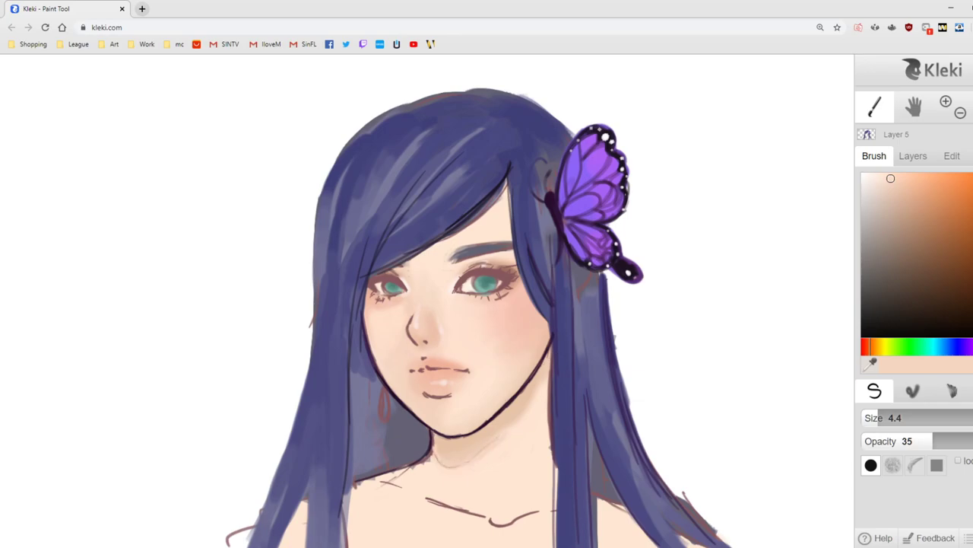
Step: Sample the neck's shadow colour, set the brush to size 22 and paint shadows under the chin and along the collarbones
click(870, 364)
click(505, 419)
click(903, 417)
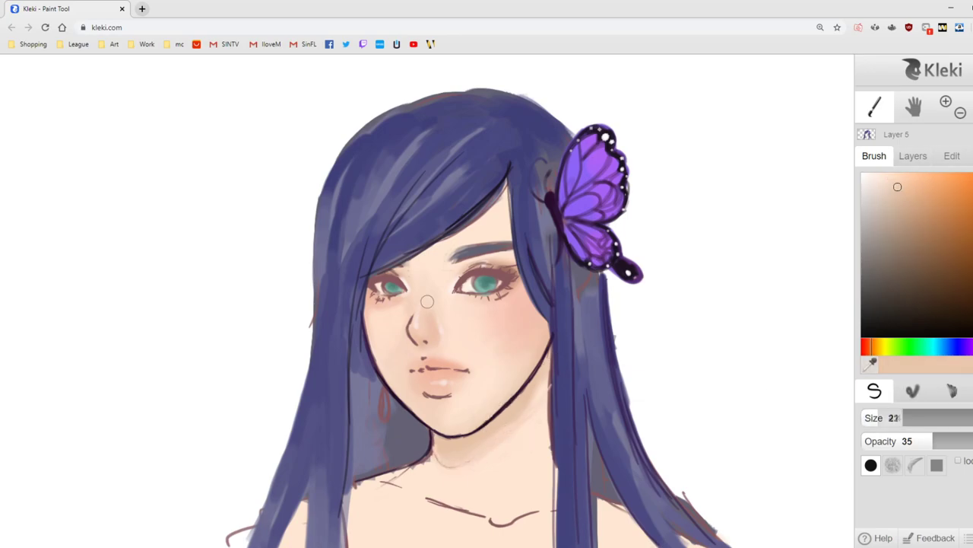
mouse_move(440, 453)
mouse_down()
mouse_move(493, 444)
mouse_move(543, 387)
mouse_up()
drag(509, 518, 390, 484)
drag(511, 517, 530, 516)
Step: Pick white, undo the last stroke, reduce the brush to size 4.4 and add small highlights to the eyes
click(862, 173)
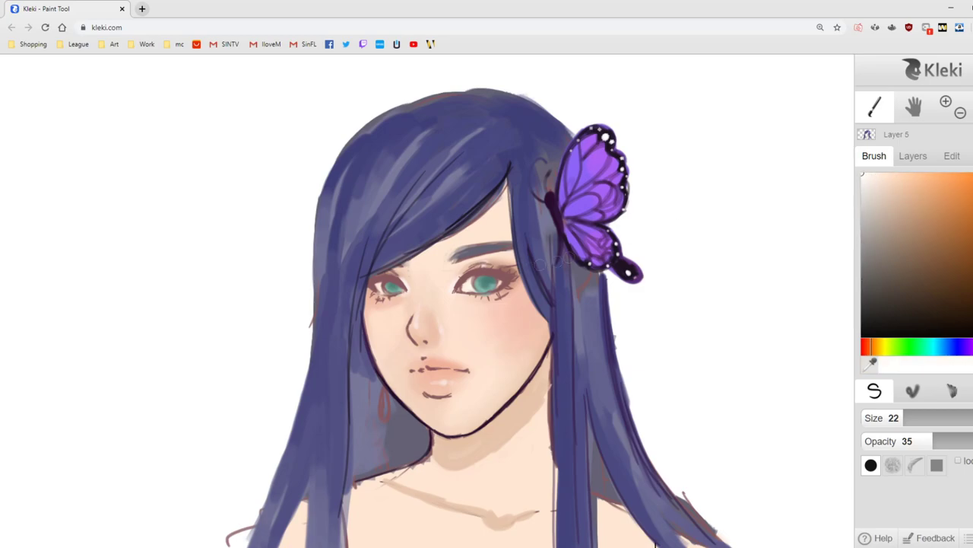
key(ctrl+z)
click(893, 417)
click(972, 441)
click(879, 417)
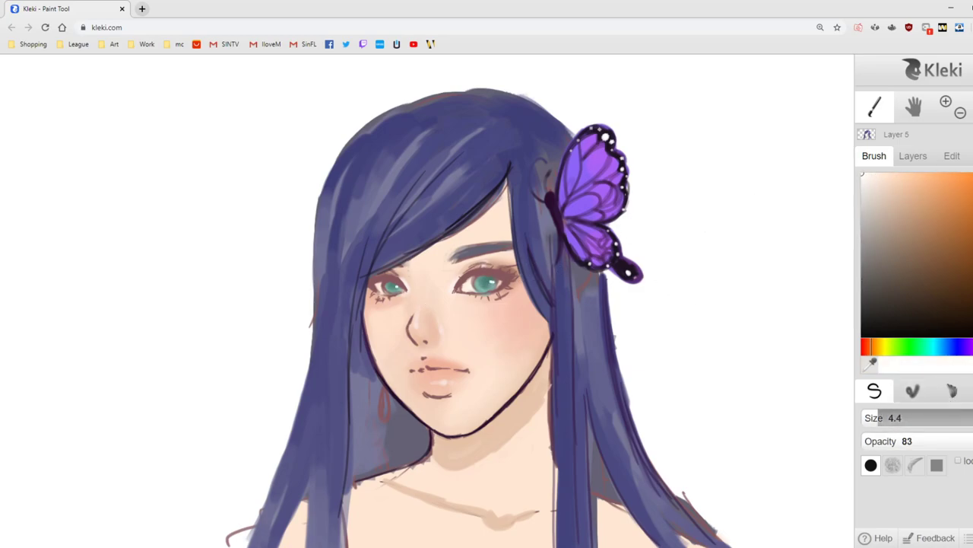
click(946, 441)
Step: Set the opacity to 19 and brush size to 12, sample dark purple and darken the upper lash lines of both eyes
click(909, 442)
click(871, 364)
click(656, 545)
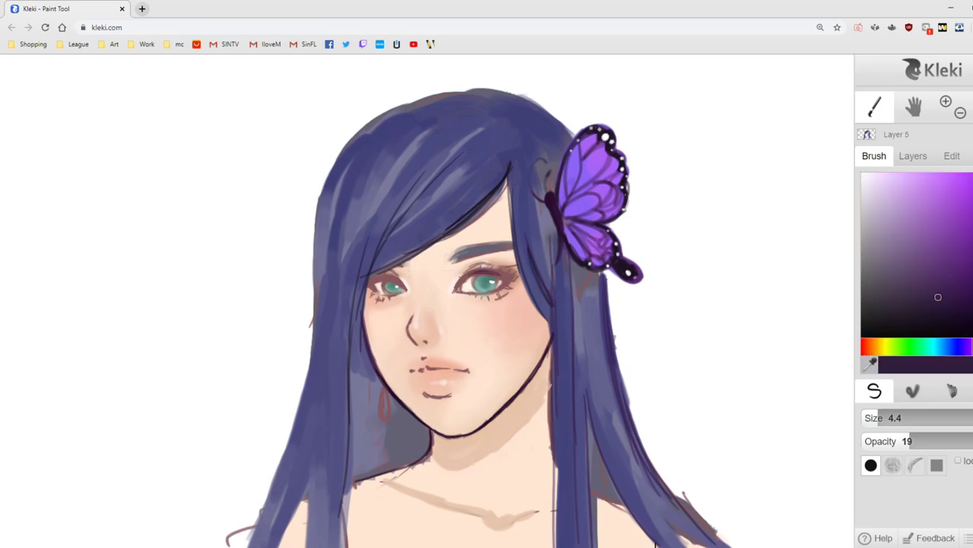
key(])
key(])
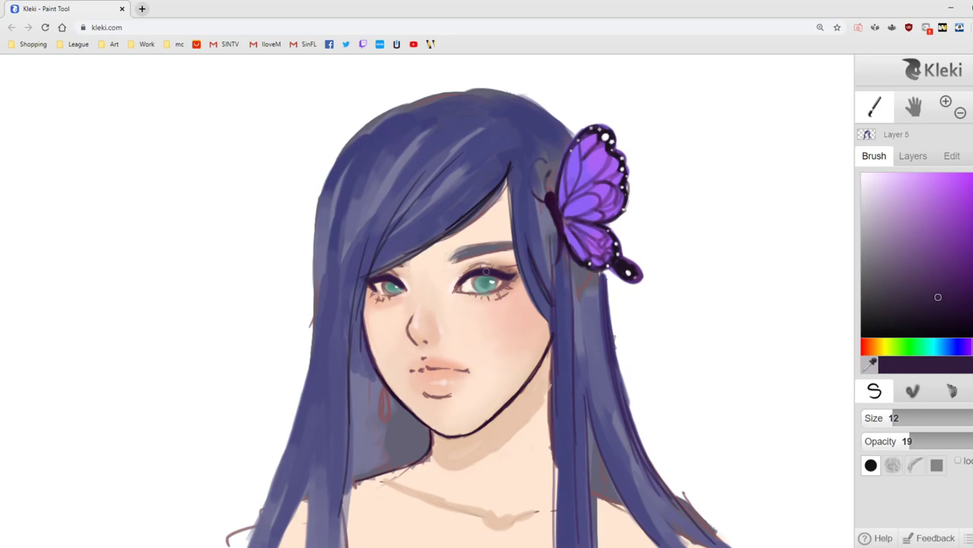
Step: Reduce the brush to size 5.7 and thin the nose outline by painting over it with sampled skin tones
alt+click(419, 359)
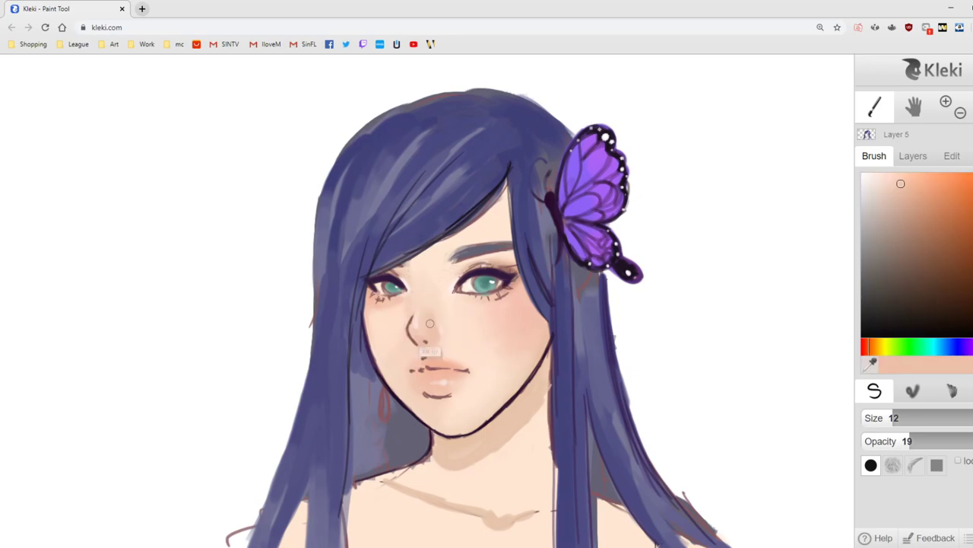
key([)
key([)
alt+click(455, 289)
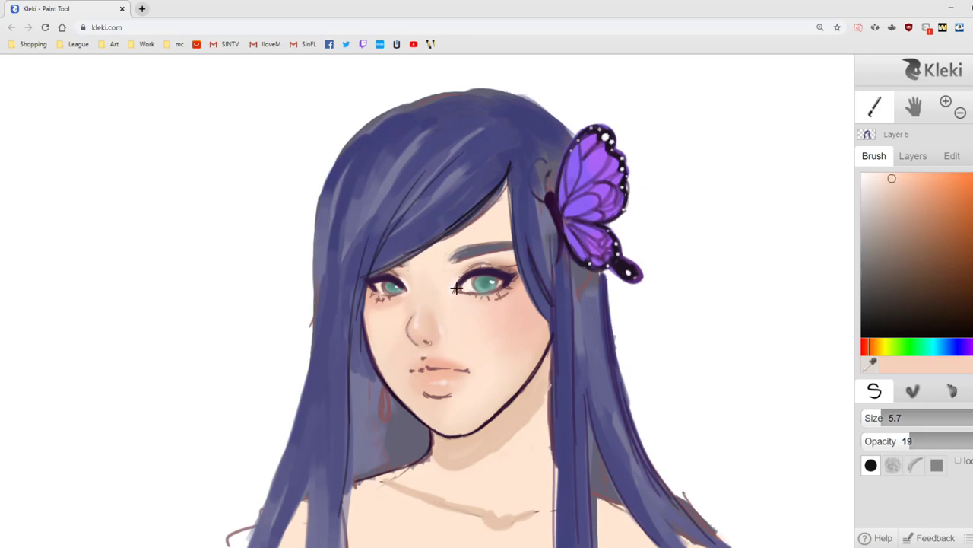
alt+click(456, 289)
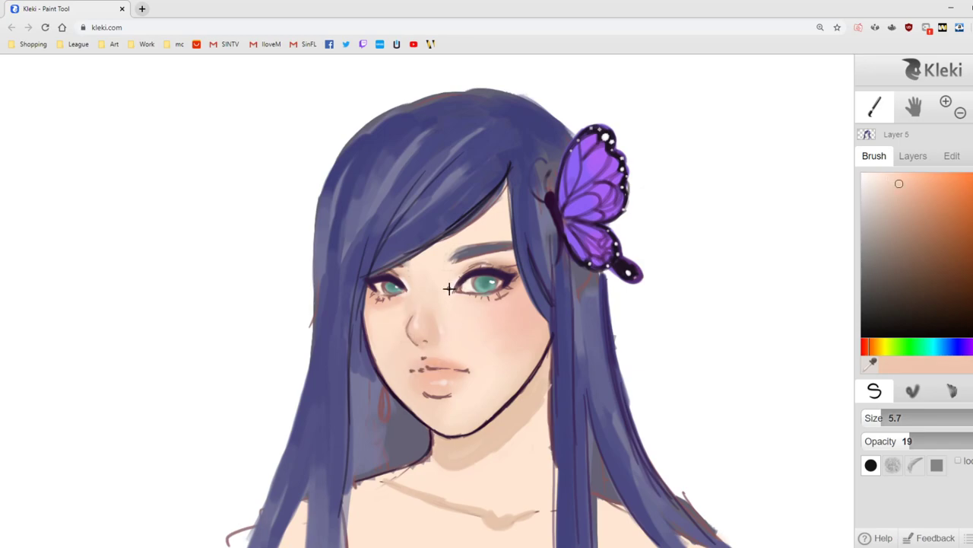
Step: Refine the right eye's lower lashes with sampled dark purple and skin tones
alt+click(448, 289)
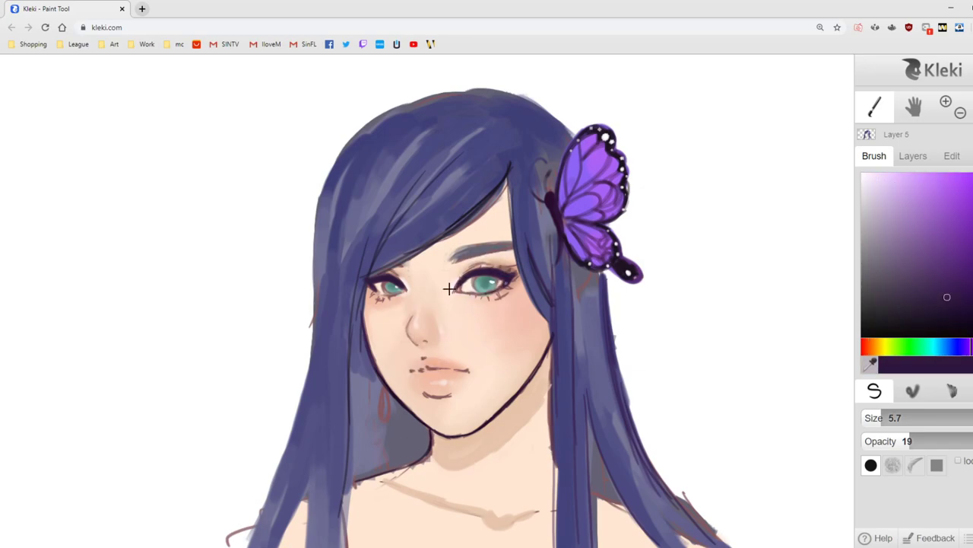
alt+click(492, 323)
alt+click(448, 288)
Step: Sample the nearby skin tone and thin the line beneath the lower lip
alt+click(470, 380)
drag(423, 395, 450, 397)
alt+click(453, 371)
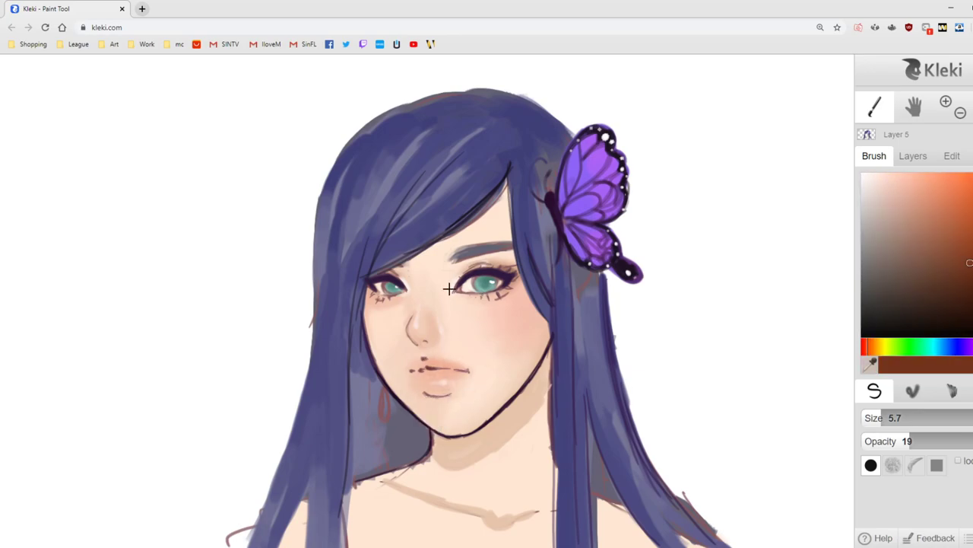
Step: Clean up the stray marks above the upper lip and refine the mouth line with sampled colours, checking the portrait at 50% zoom
alt+click(428, 357)
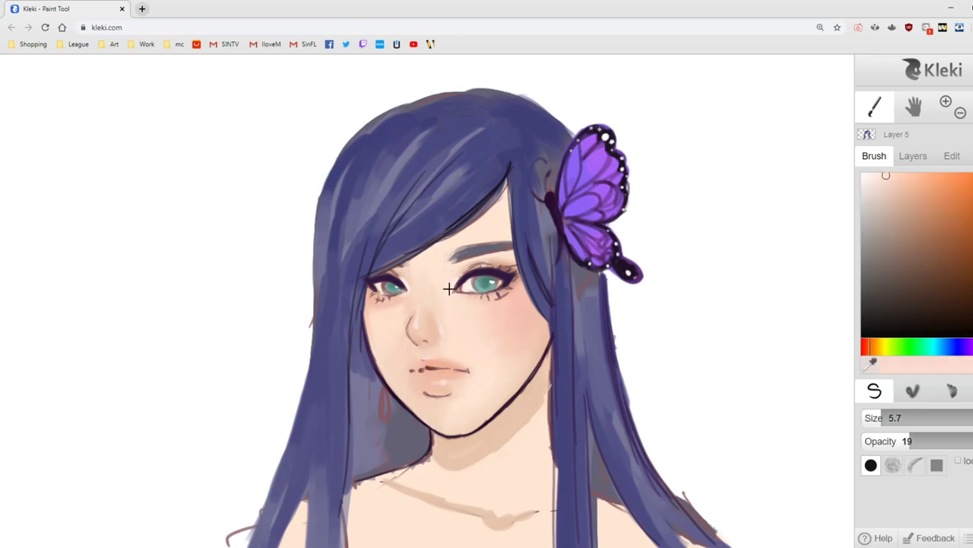
alt+click(430, 370)
drag(411, 371, 426, 368)
alt+click(432, 364)
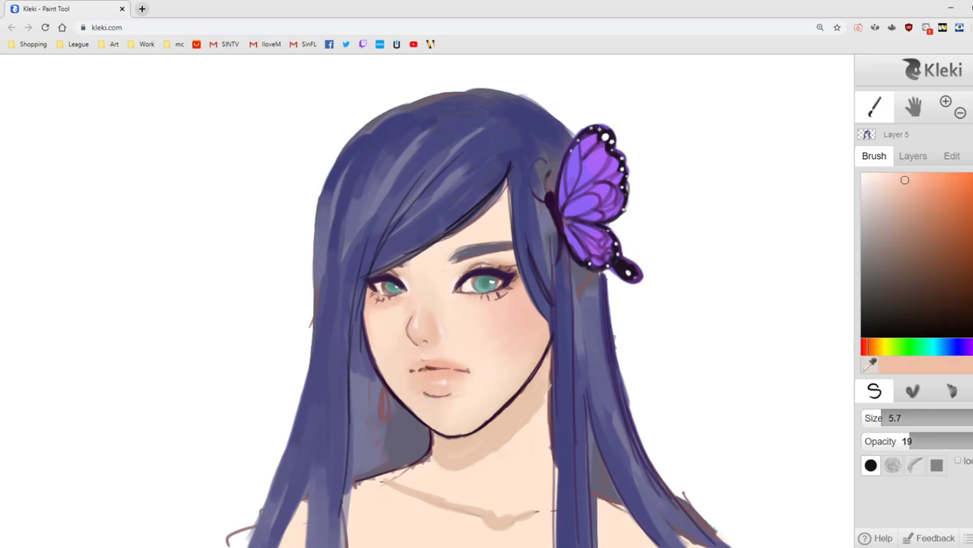
alt+click(431, 370)
alt+click(434, 389)
click(960, 113)
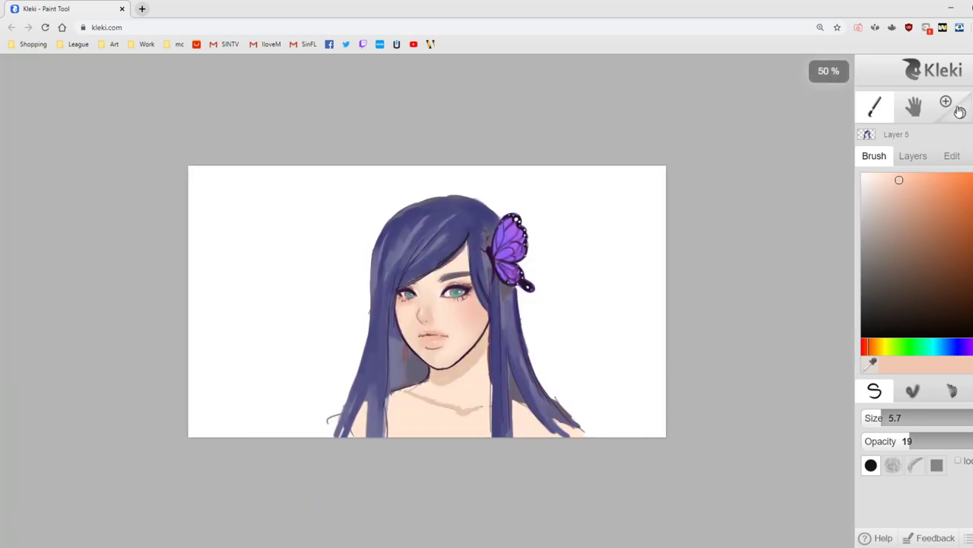
Step: Set up a size 20 square brush at 19% opacity, sample the butterfly's purple and adjust it to a pale muted purple
click(960, 112)
click(947, 104)
click(947, 103)
click(960, 113)
click(948, 104)
click(960, 111)
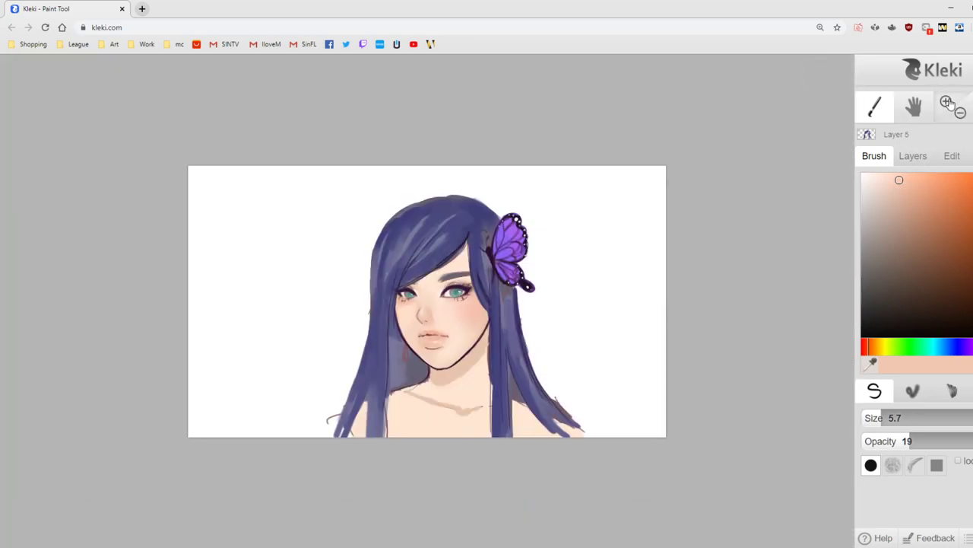
click(946, 101)
alt+click(591, 187)
click(900, 198)
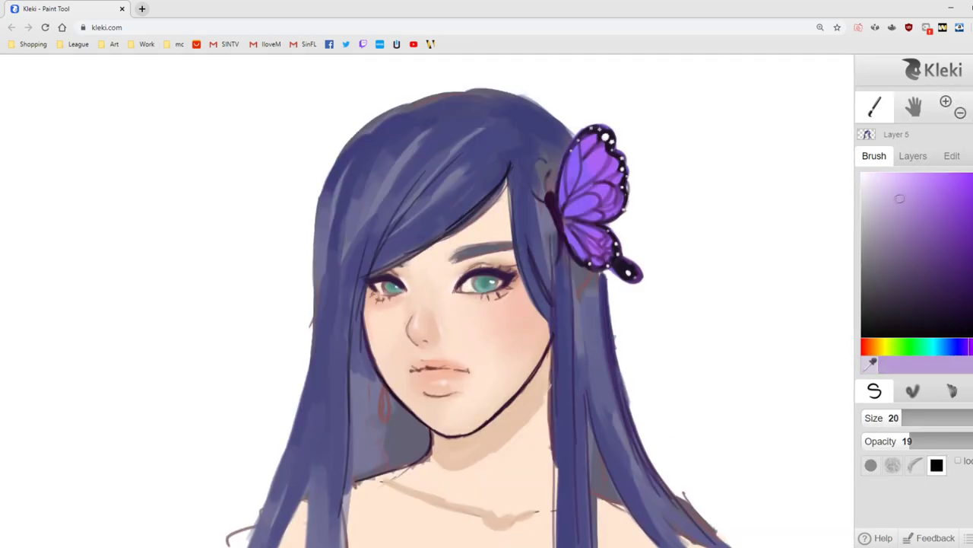
click(892, 207)
Step: Paint pale purple highlights across the fringe, the left side of the crown and the strands below the butterfly
drag(348, 158, 322, 213)
drag(441, 154, 381, 245)
drag(499, 159, 392, 252)
click(438, 206)
click(580, 330)
drag(568, 293, 568, 370)
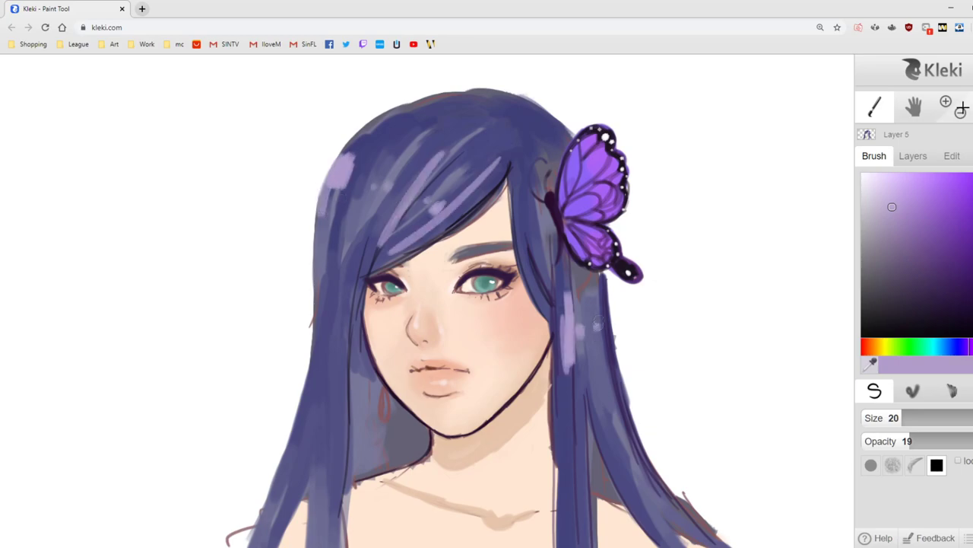
drag(601, 298, 608, 370)
Step: Add pale purple highlights down the long strands left of the face and work over them with sampled hair blue
drag(347, 303, 337, 422)
mouse_move(319, 323)
mouse_down()
mouse_move(306, 426)
mouse_move(274, 490)
mouse_up()
alt+click(332, 328)
drag(315, 354, 264, 504)
alt+click(329, 357)
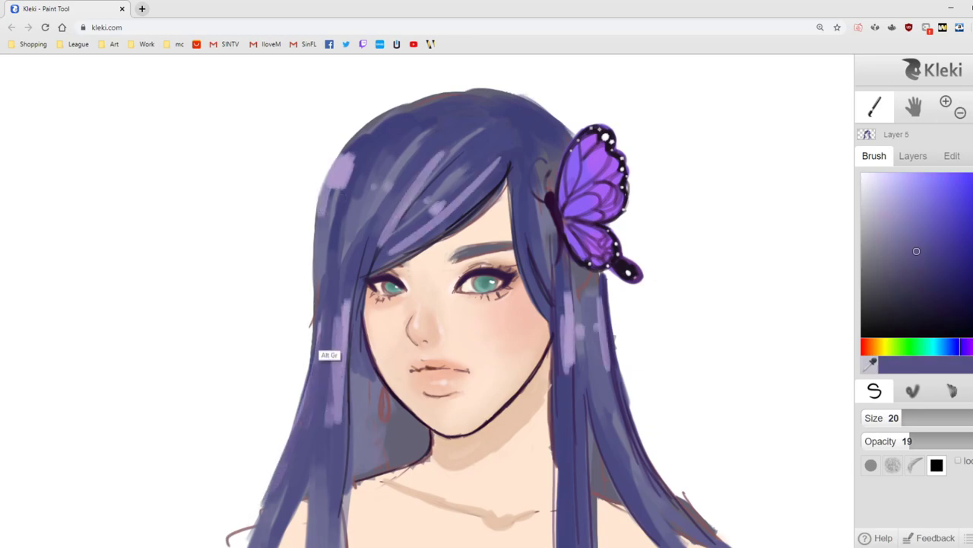